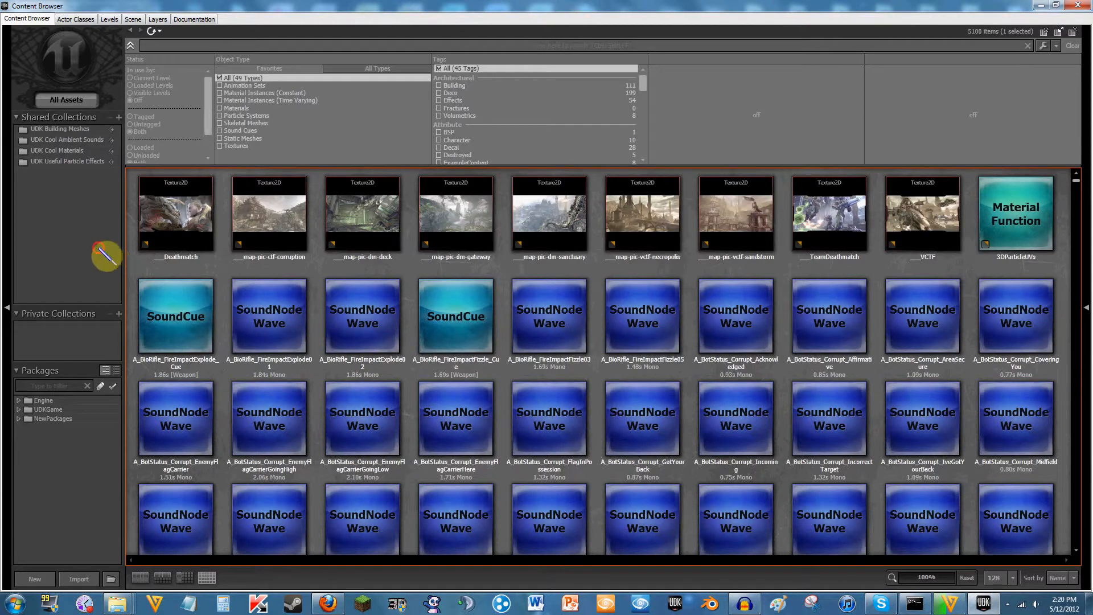
- Start importing a new asset and open the Instrumentals folder of the Music library as the source location
click(81, 580)
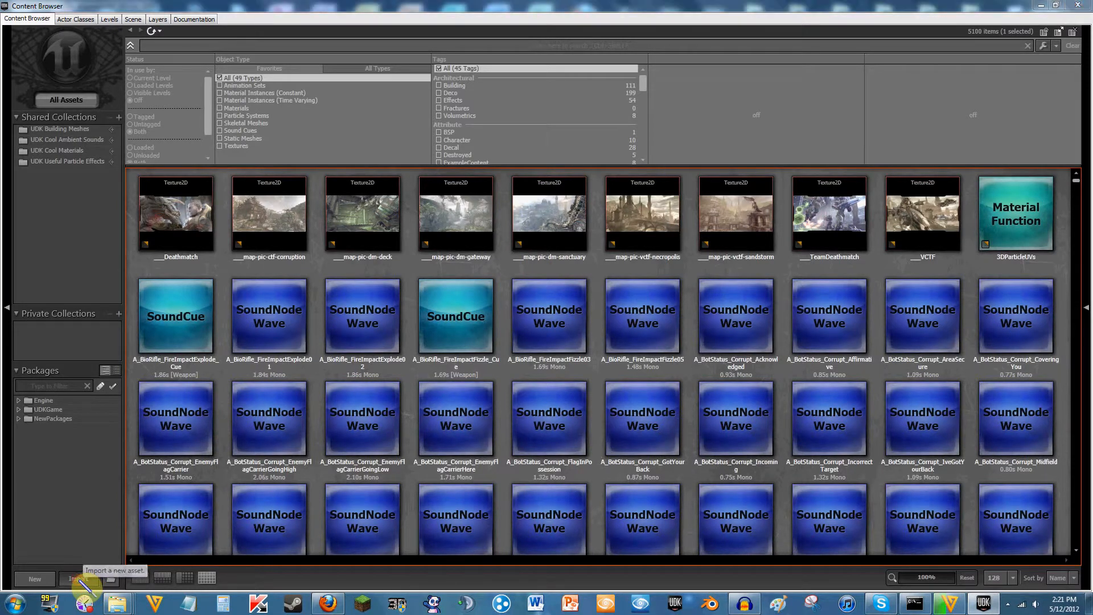
drag(294, 11, 400, 104)
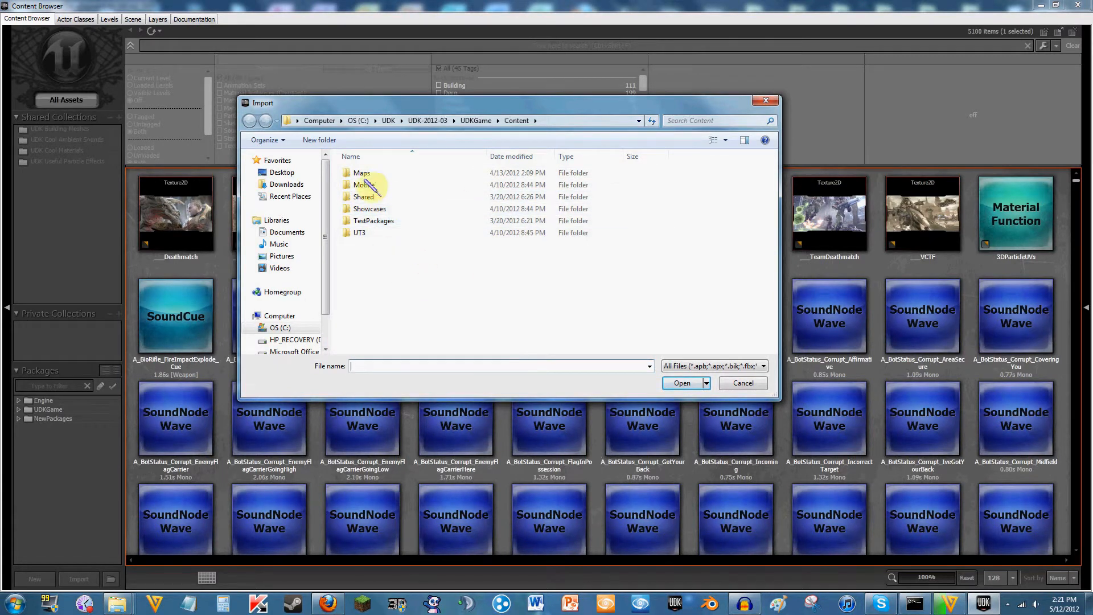
click(278, 246)
double_click(409, 212)
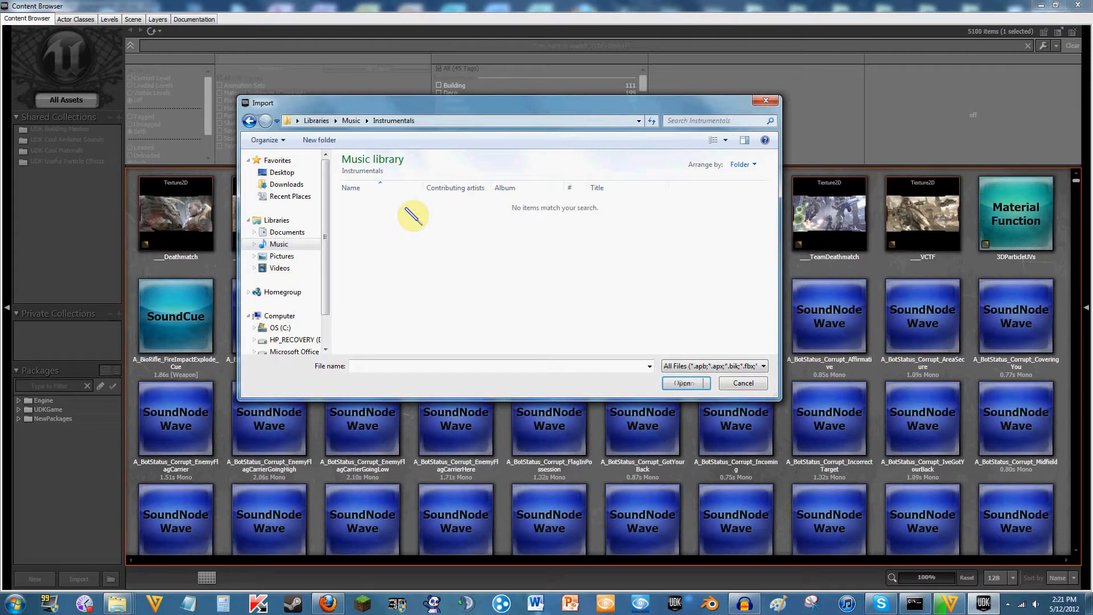
drag(450, 106, 437, 55)
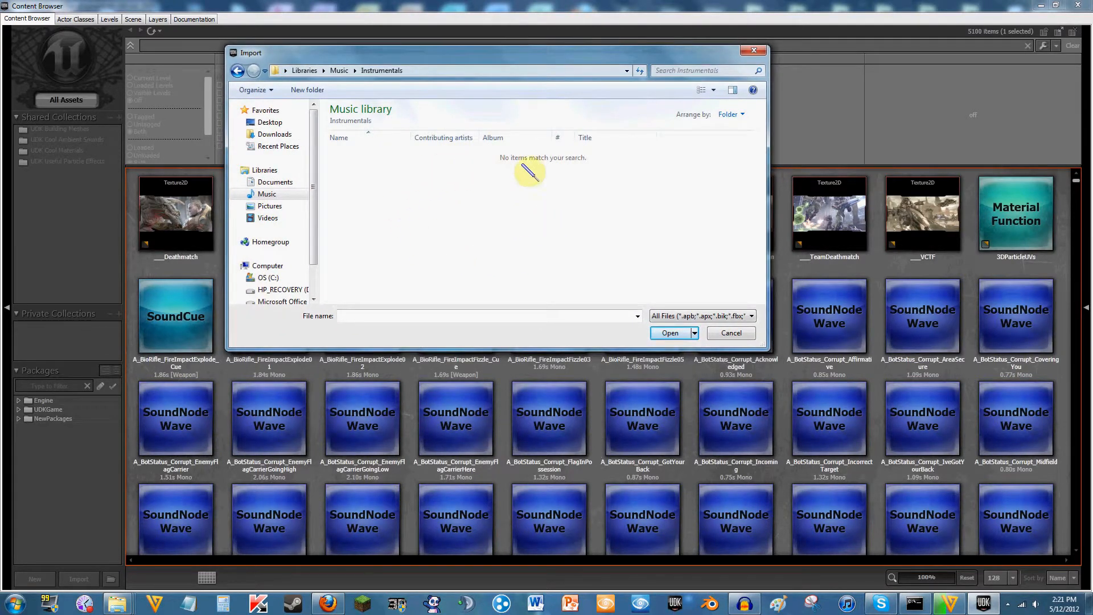
- Compare the Instrumentals folder's contents in Windows Explorer with the import dialog, and view the file types supported for import
mouse_move(132, 602)
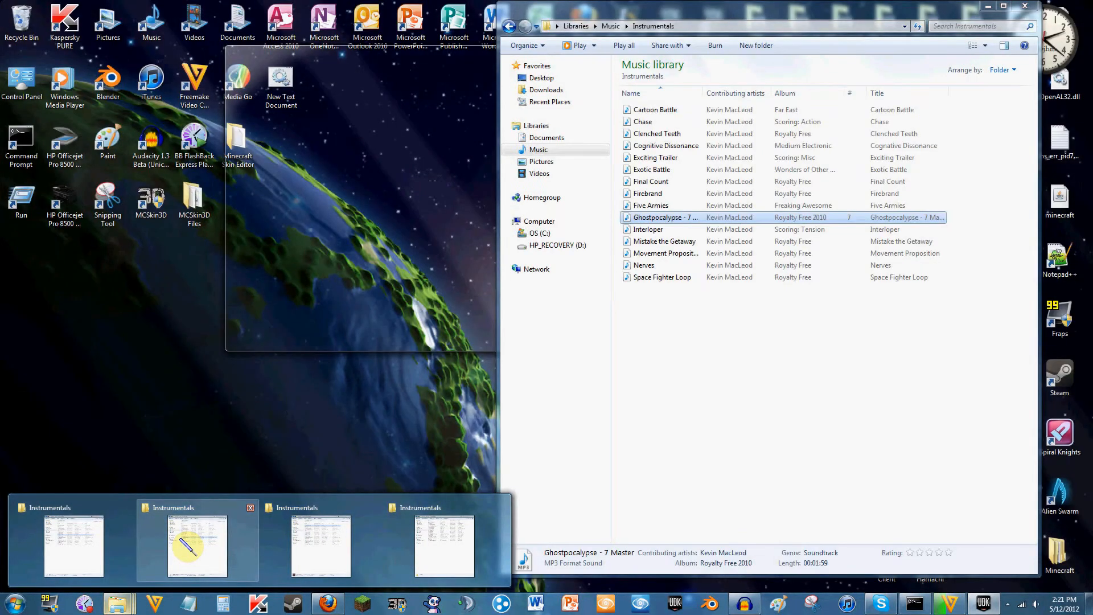
click(188, 547)
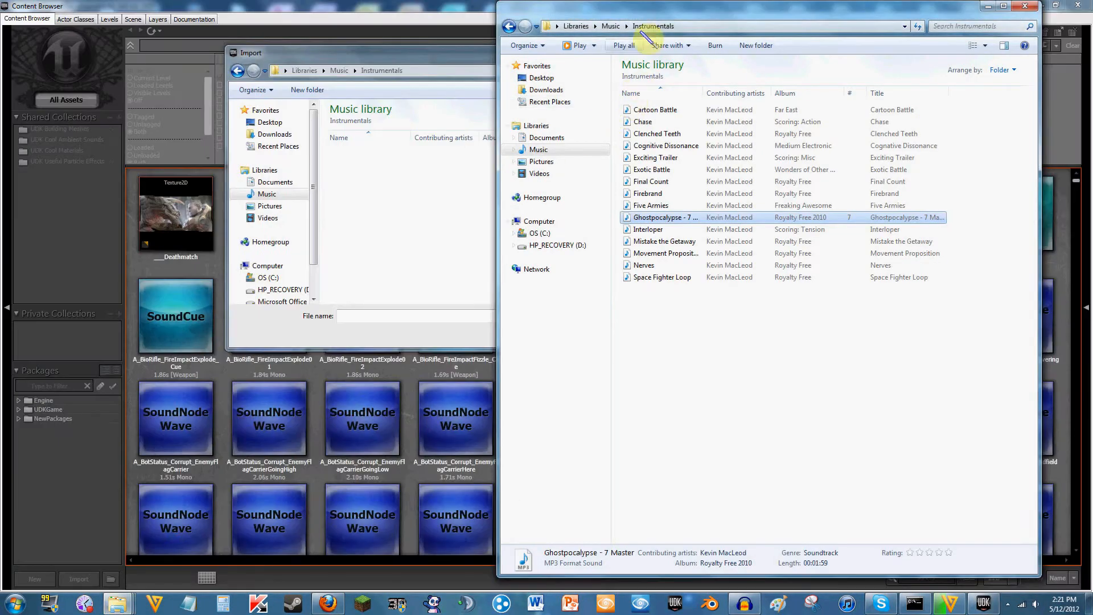
drag(466, 65, 354, 67)
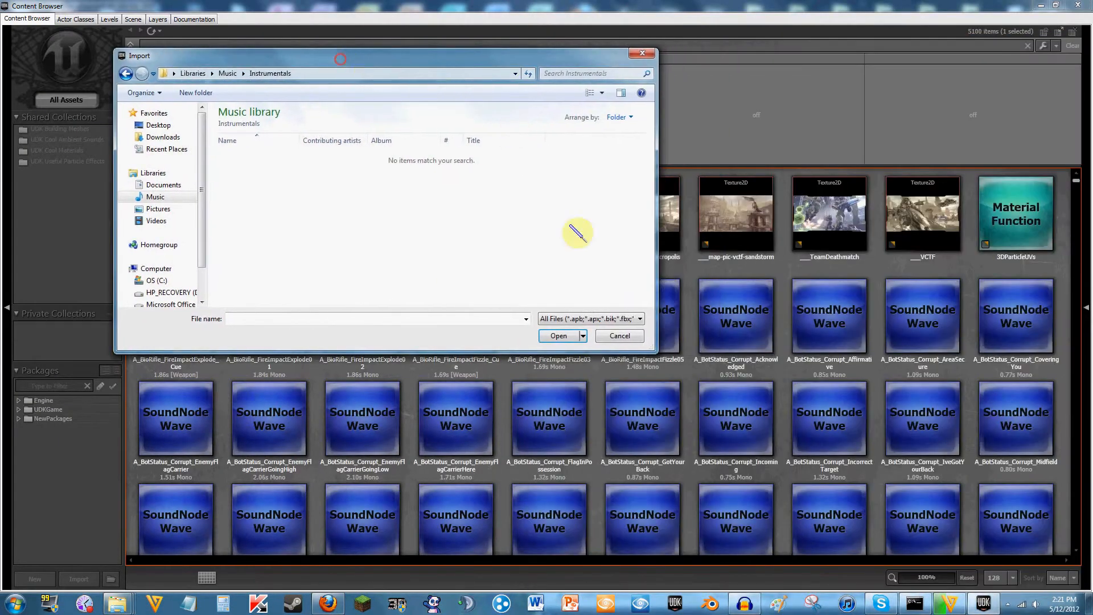
mouse_move(120, 608)
click(198, 546)
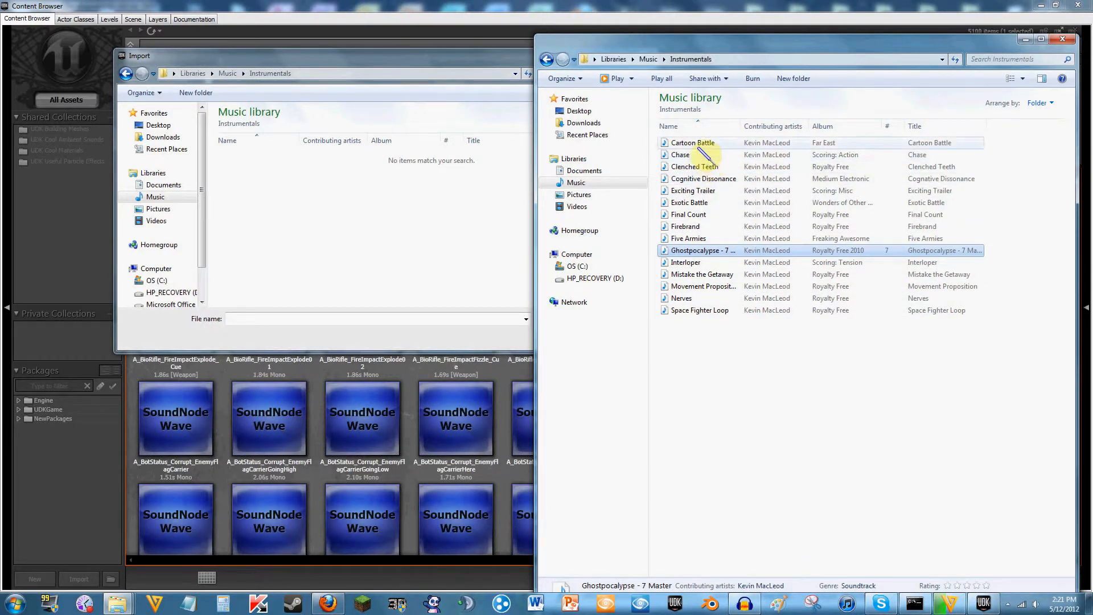
click(1062, 41)
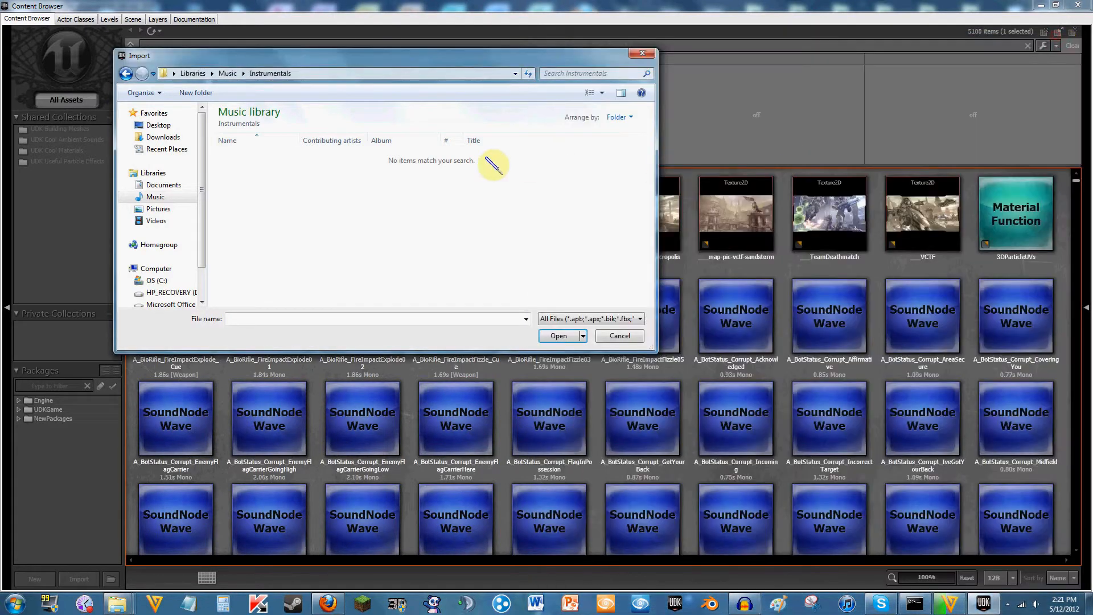
click(592, 319)
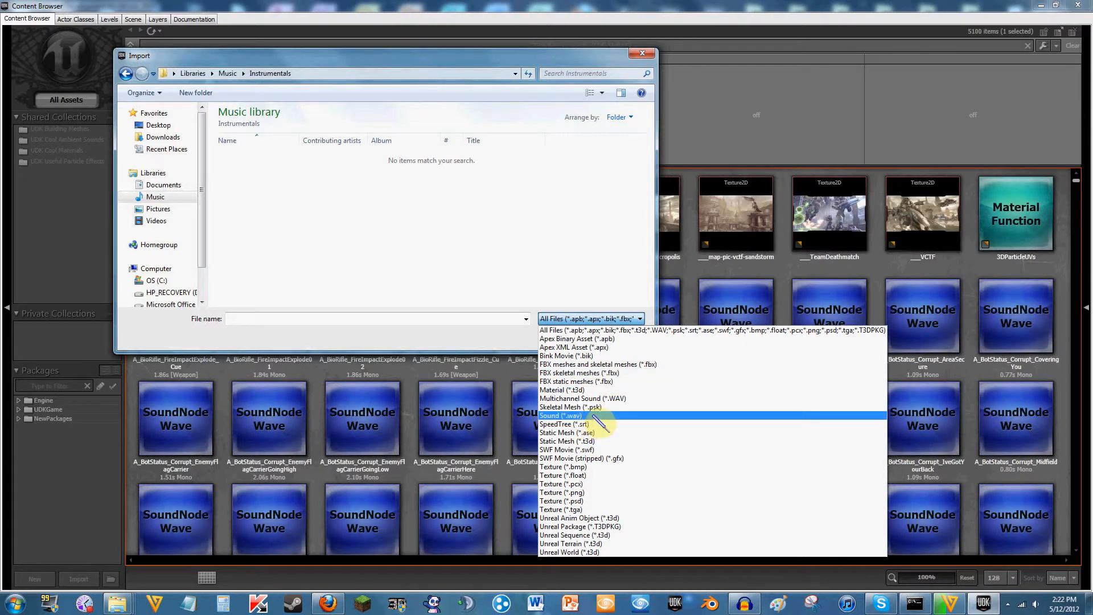
click(407, 106)
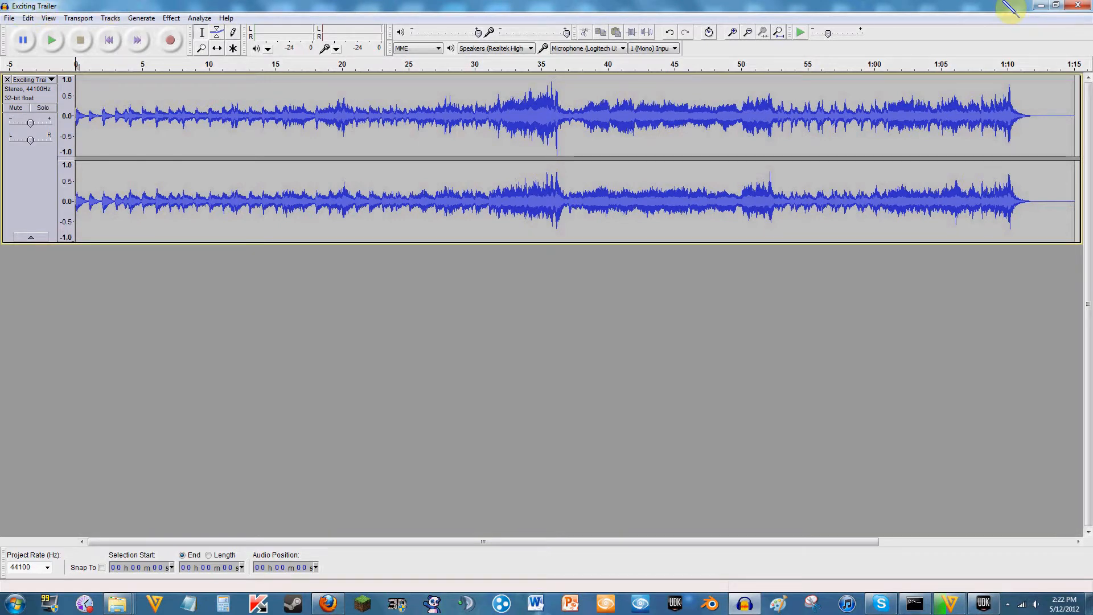
- Switch to Audacity with the Exciting Trailer track and arrange its enlarged window beside the import dialog
drag(1003, 13, 637, 94)
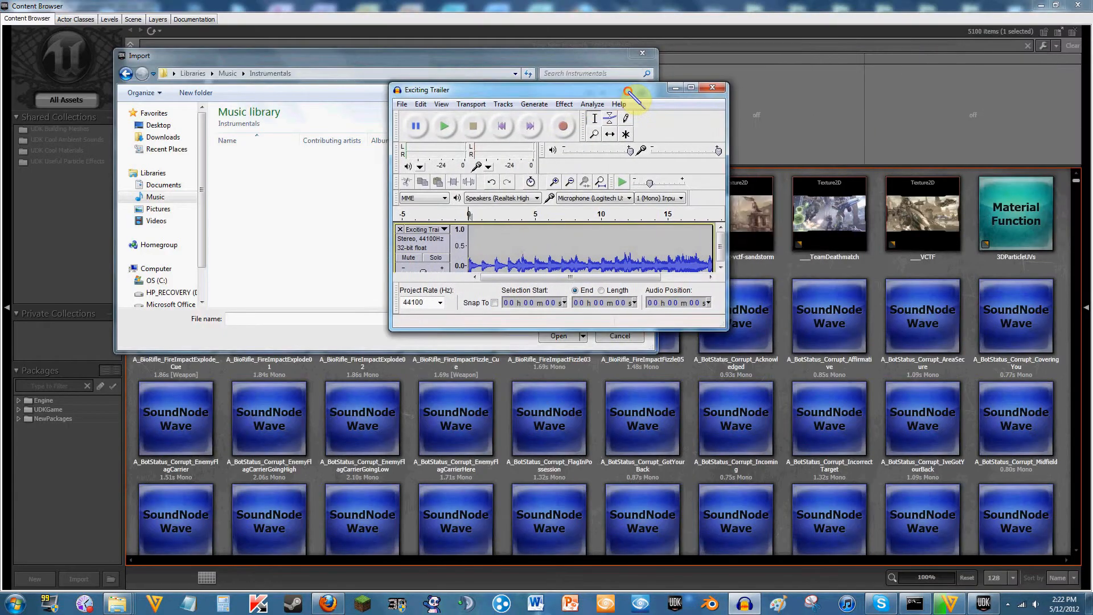
drag(485, 86, 477, 61)
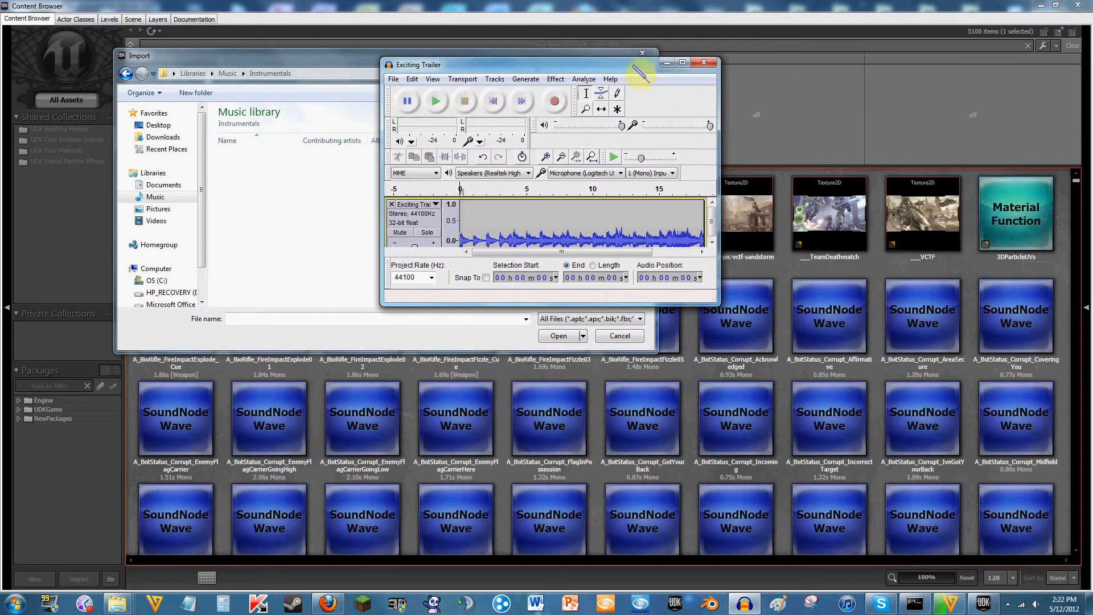
drag(640, 73, 642, 89)
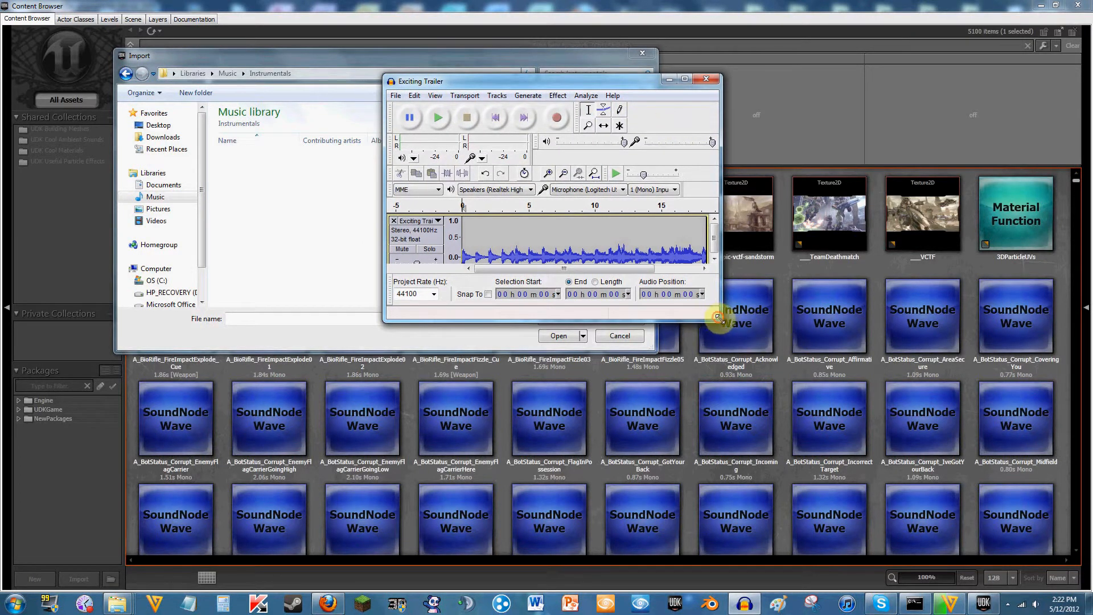
drag(718, 318, 1044, 448)
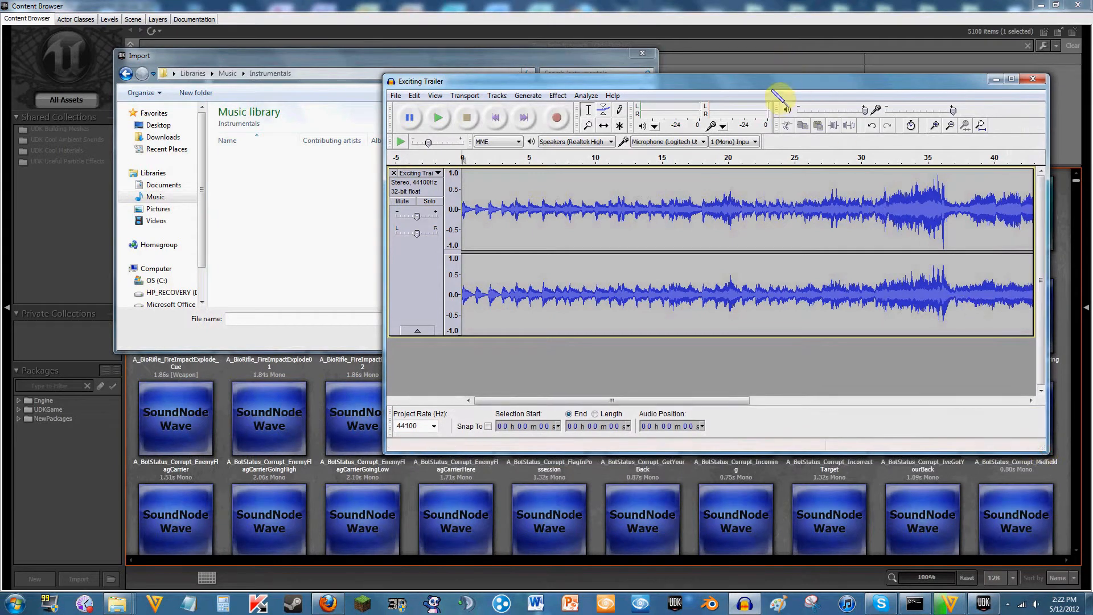
drag(768, 83, 708, 82)
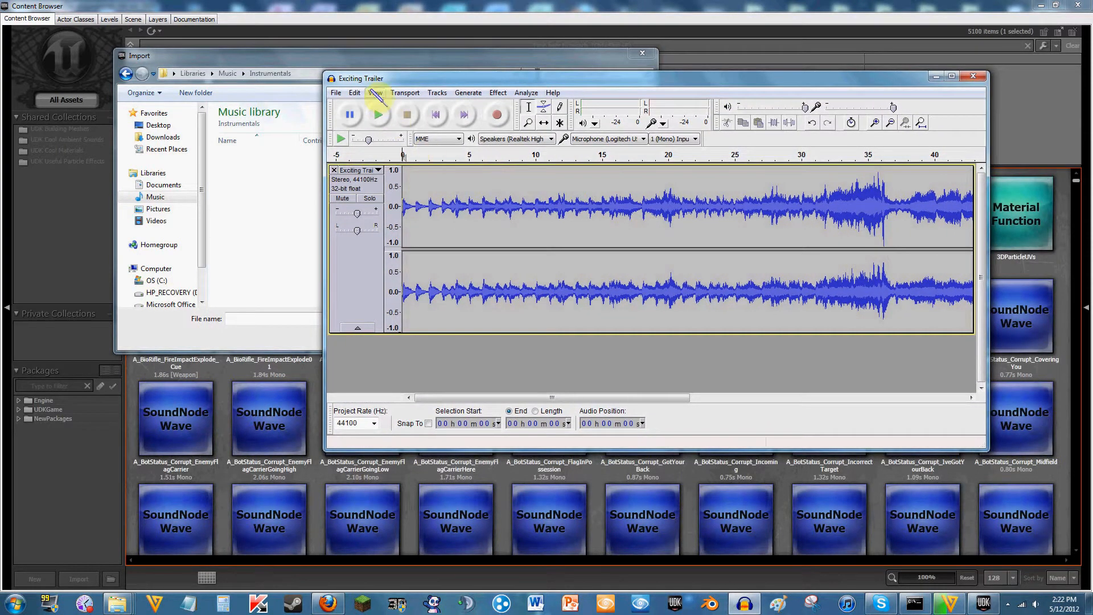
drag(447, 80, 478, 82)
drag(399, 81, 471, 110)
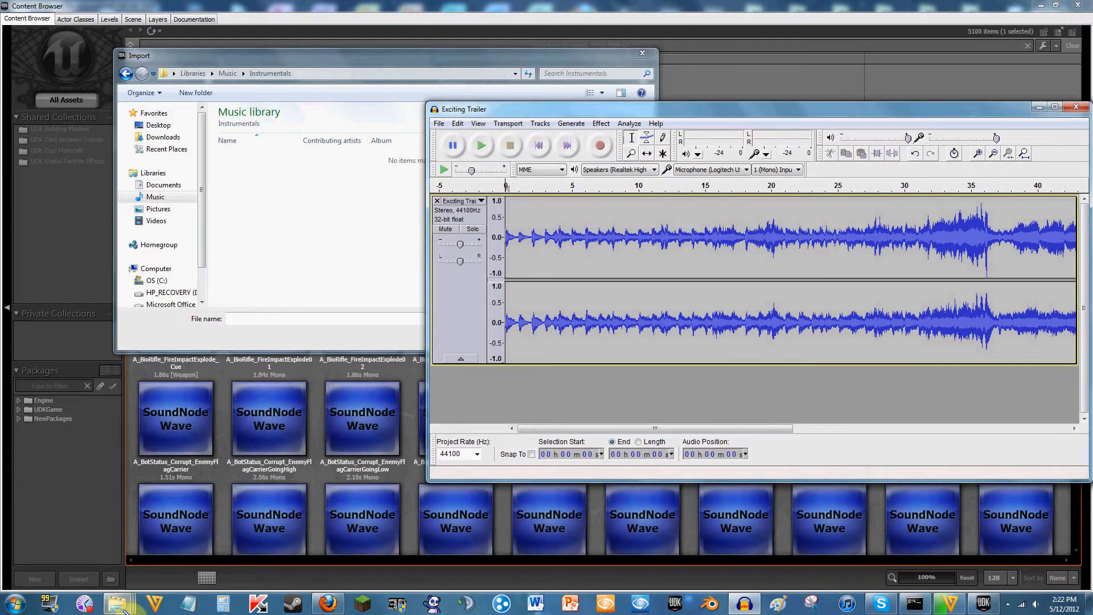
- View the song files in the Instrumentals folder in Windows Explorer, and return to the Exciting Trailer track in Audacity
mouse_move(123, 605)
click(190, 547)
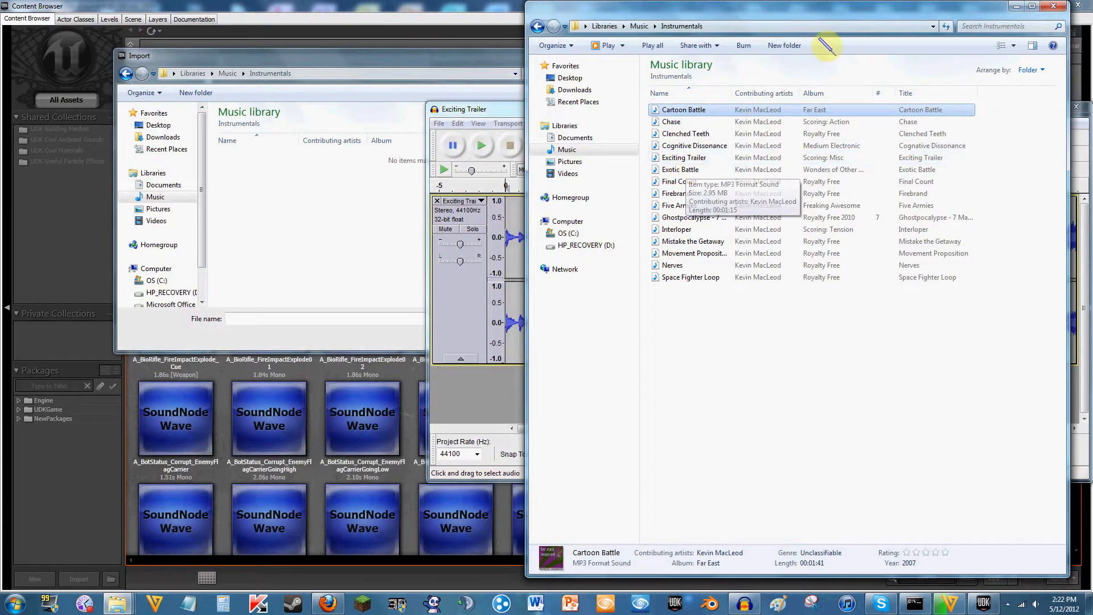
click(1053, 5)
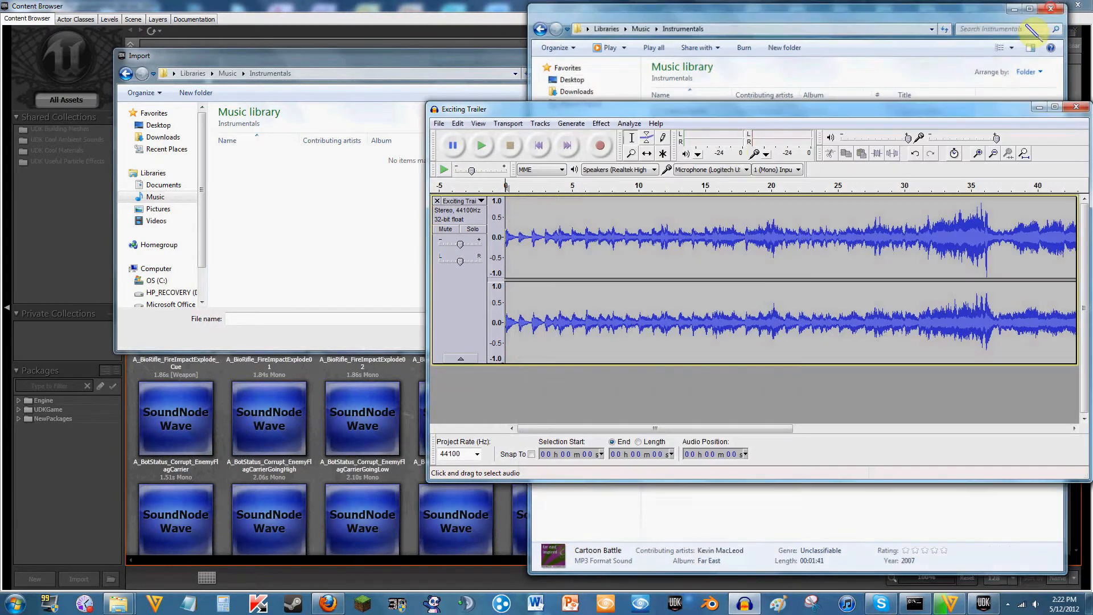
drag(697, 108, 646, 68)
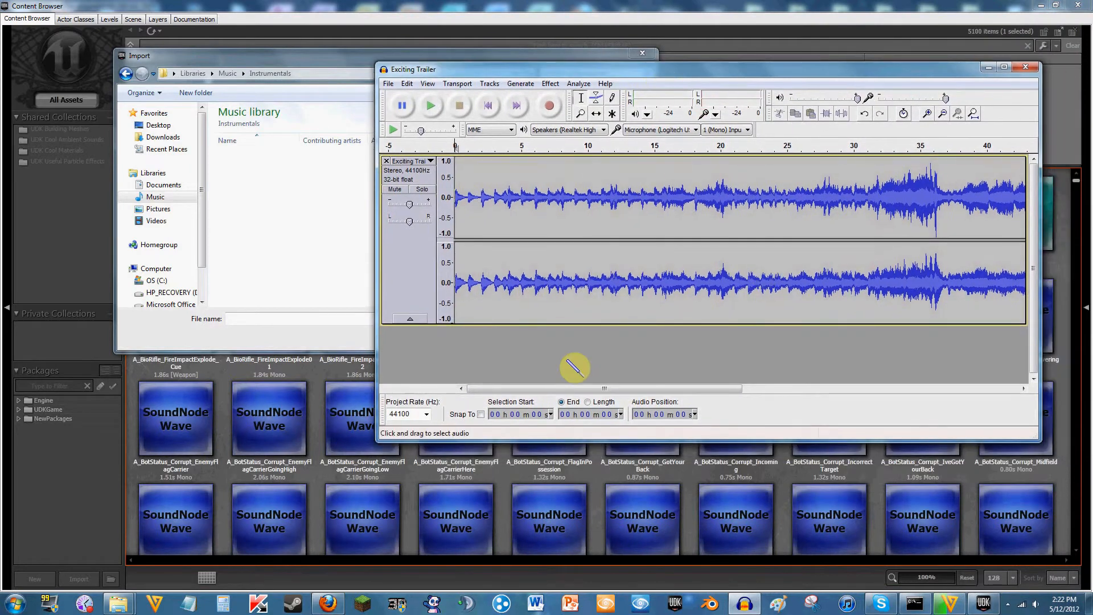
drag(538, 386, 478, 350)
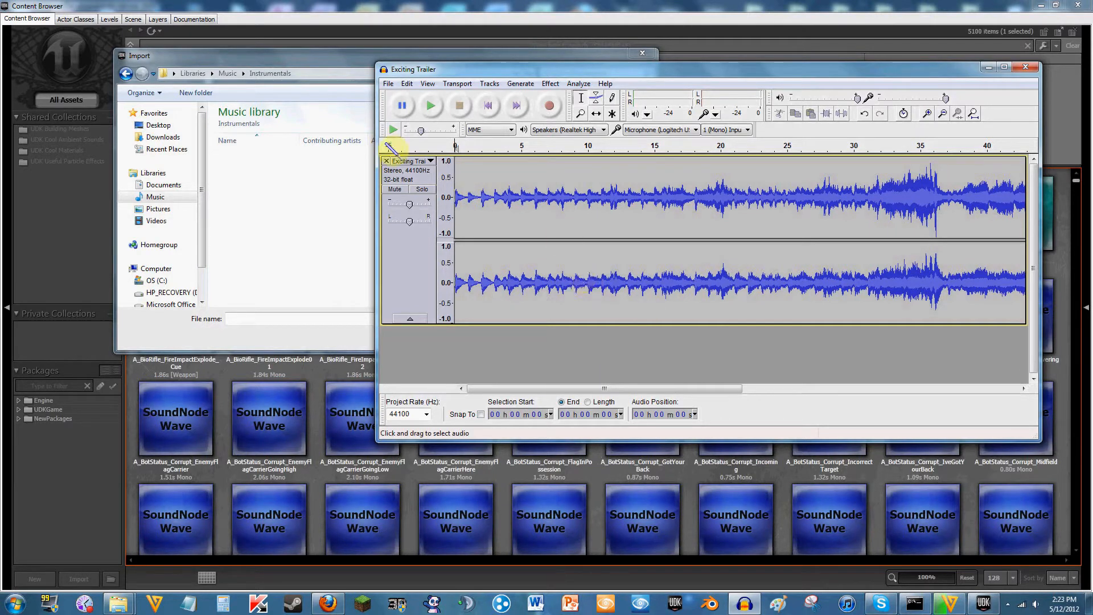
- Export the track to the Instrumentals folder as Exciting Trailer in WAV (Microsoft) signed 16 bit PCM format, accepting the existing metadata
click(389, 85)
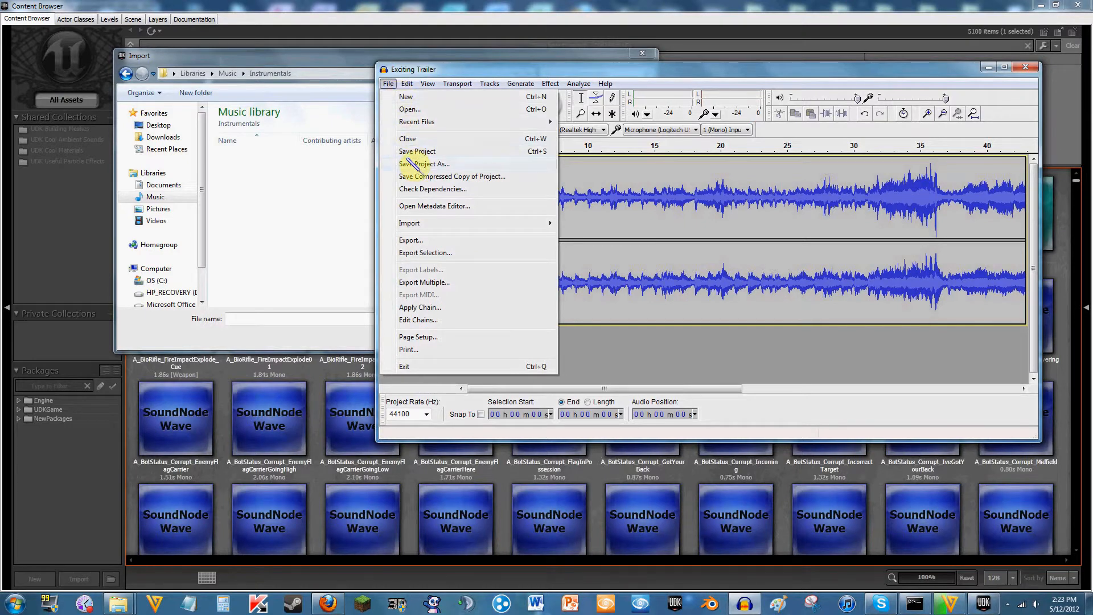
click(428, 241)
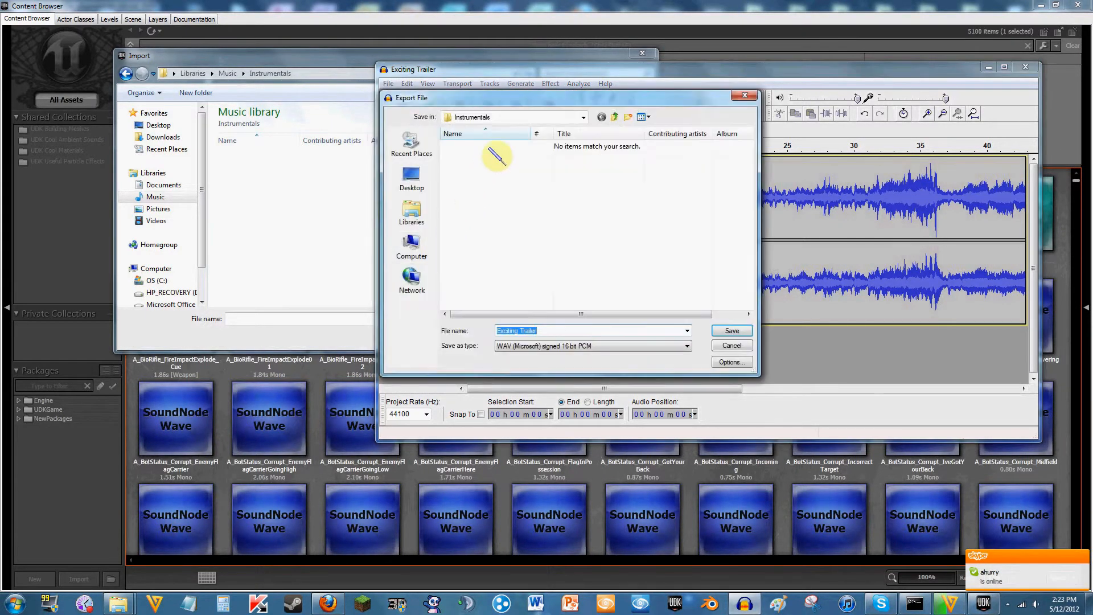
drag(633, 104, 717, 97)
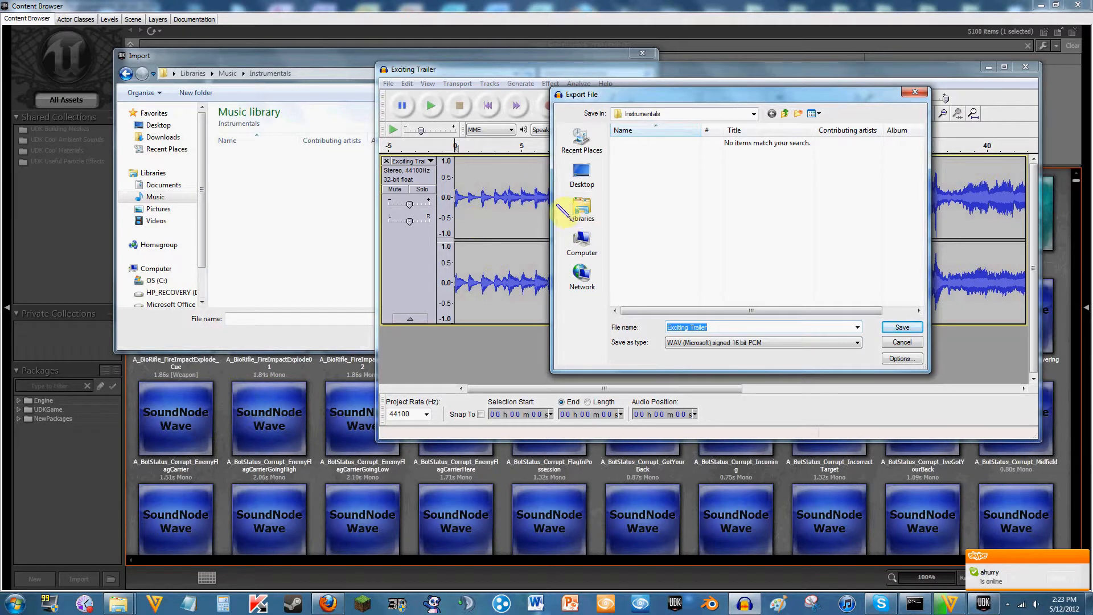
click(723, 328)
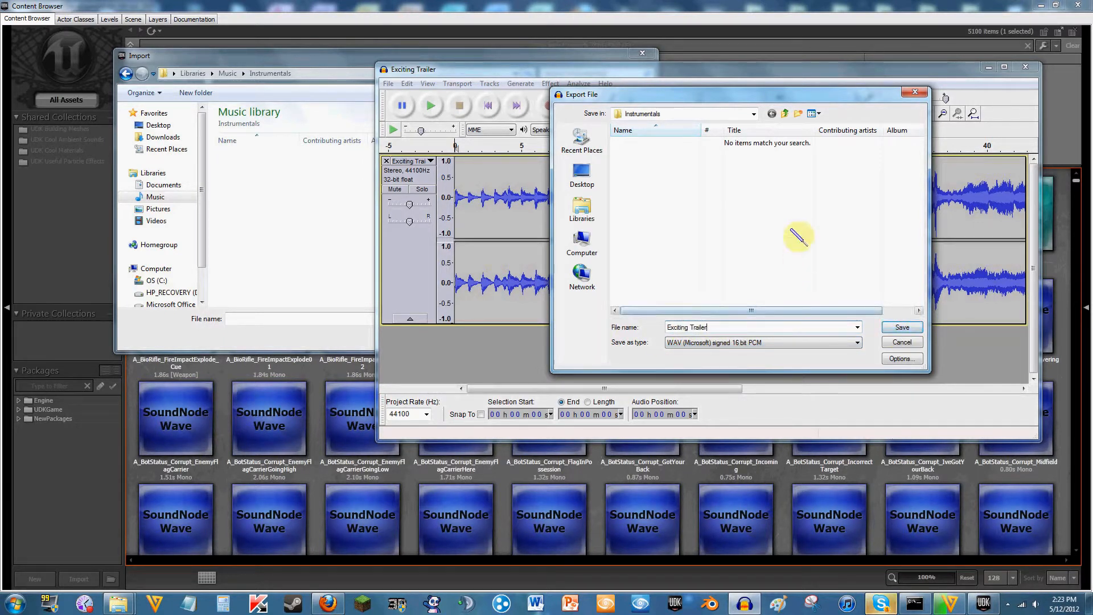
click(900, 328)
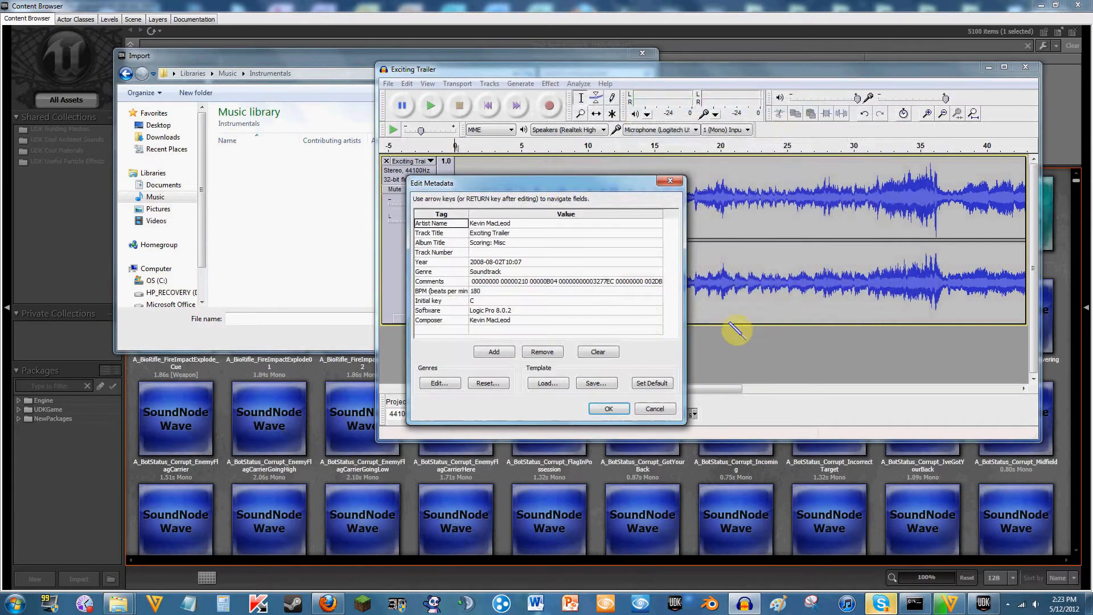
drag(515, 189, 741, 189)
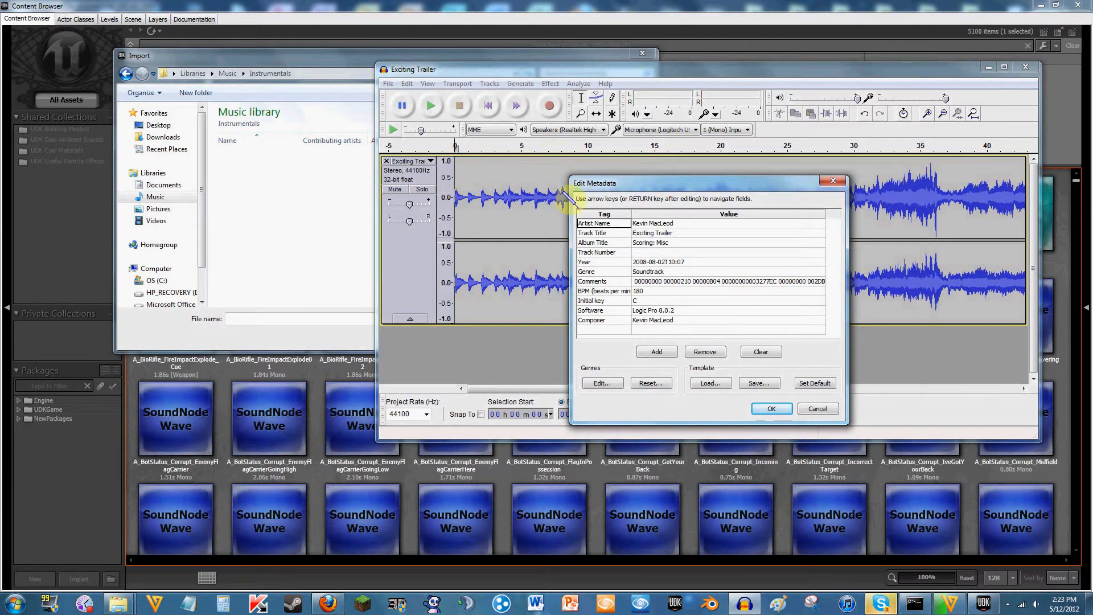
click(630, 188)
drag(630, 188, 697, 181)
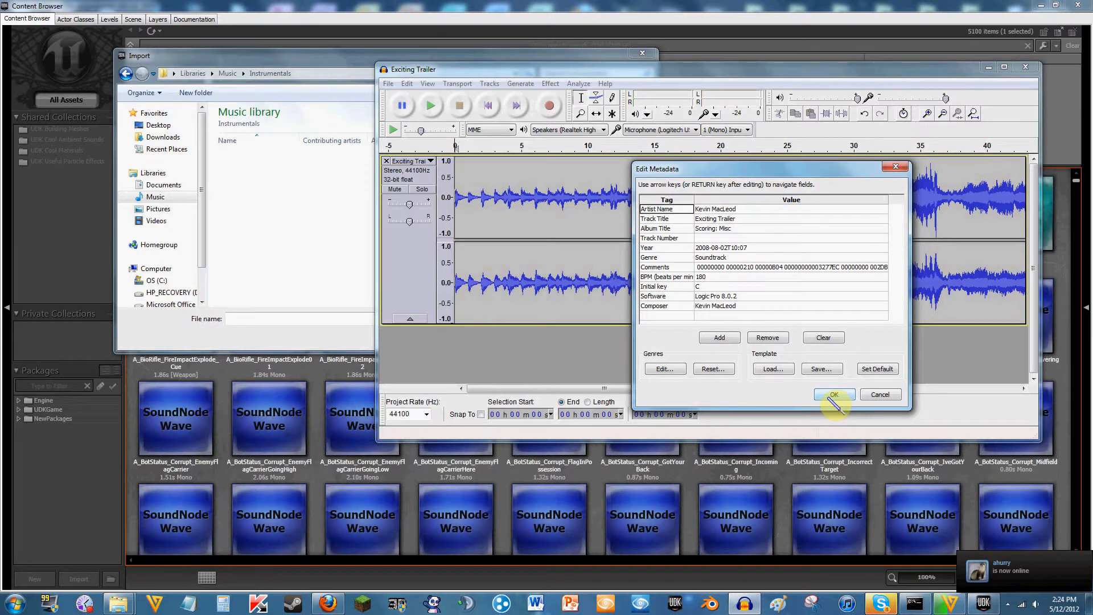
click(832, 395)
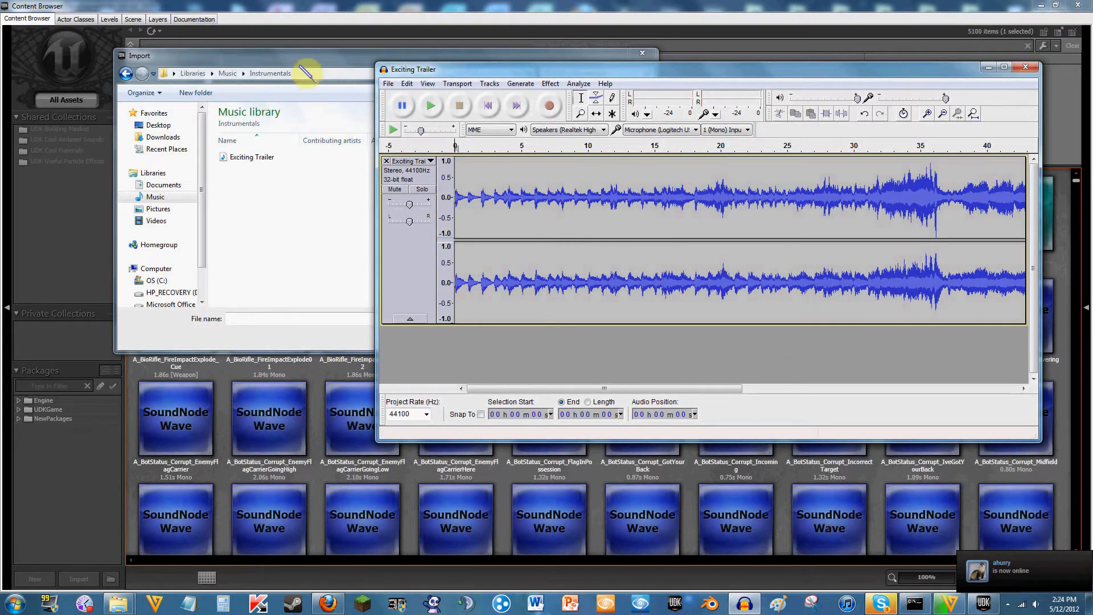
- Return to the UDK import dialog and choose the Exciting Trailer sound file for import
click(297, 61)
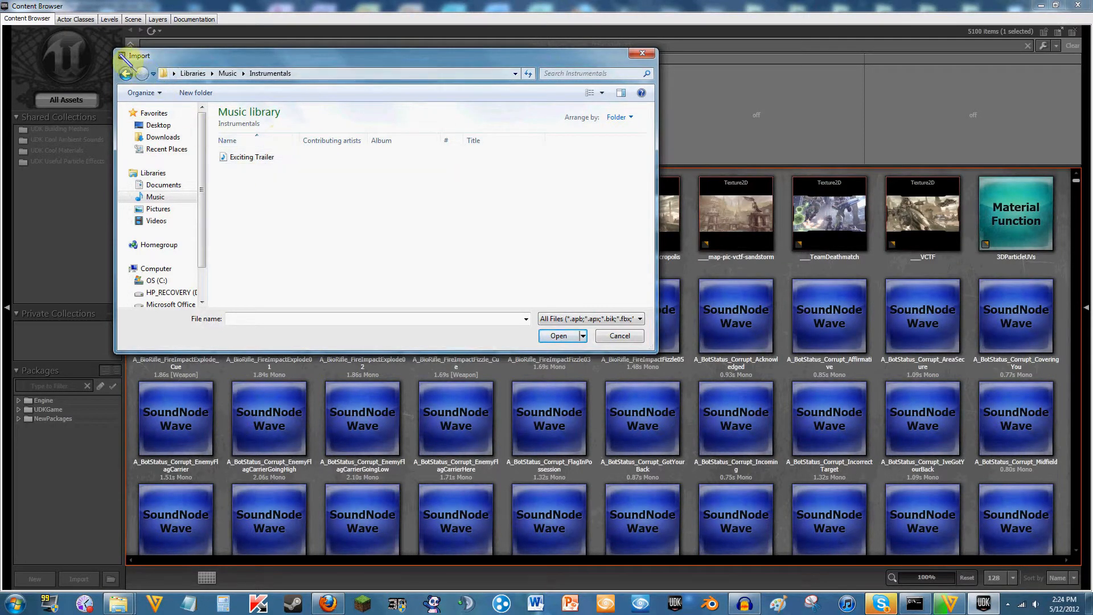
click(261, 158)
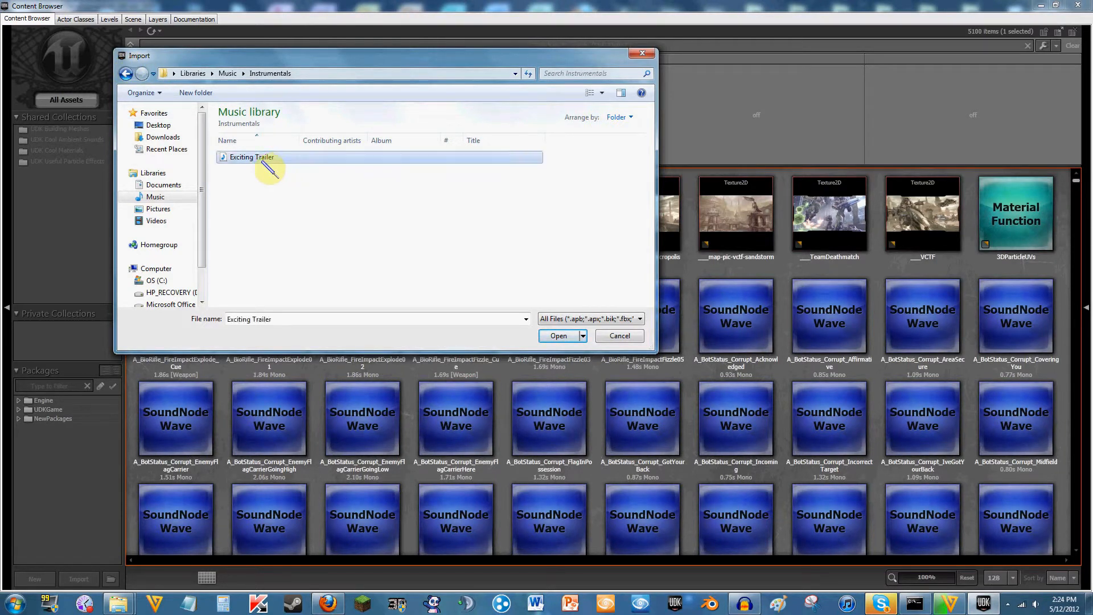
double_click(263, 163)
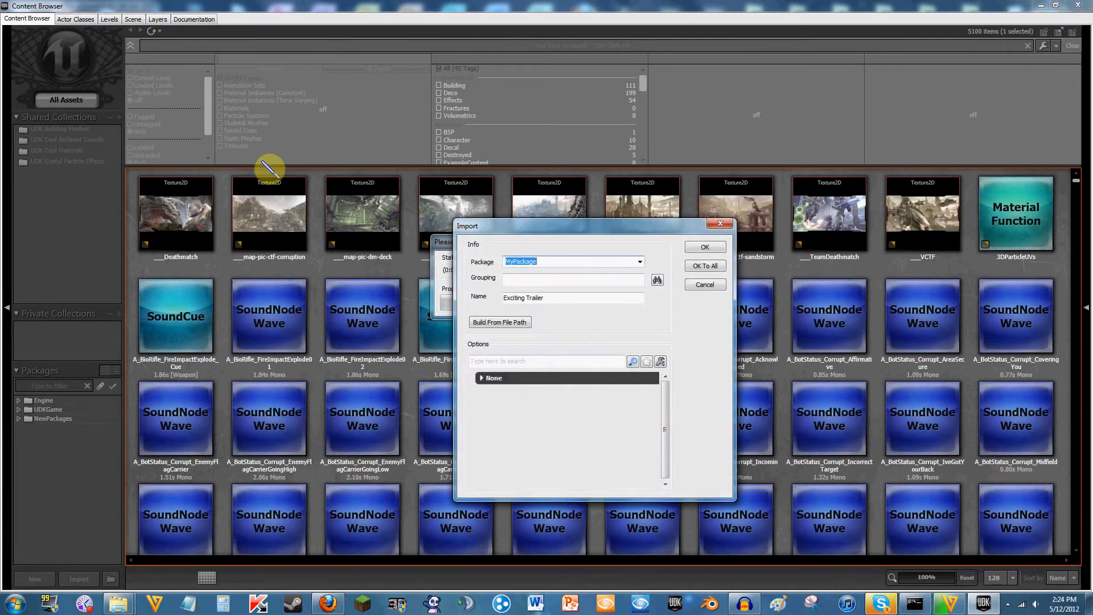
- Look through the list of package groups offered for the import, leaving the grouping empty
drag(565, 231, 629, 117)
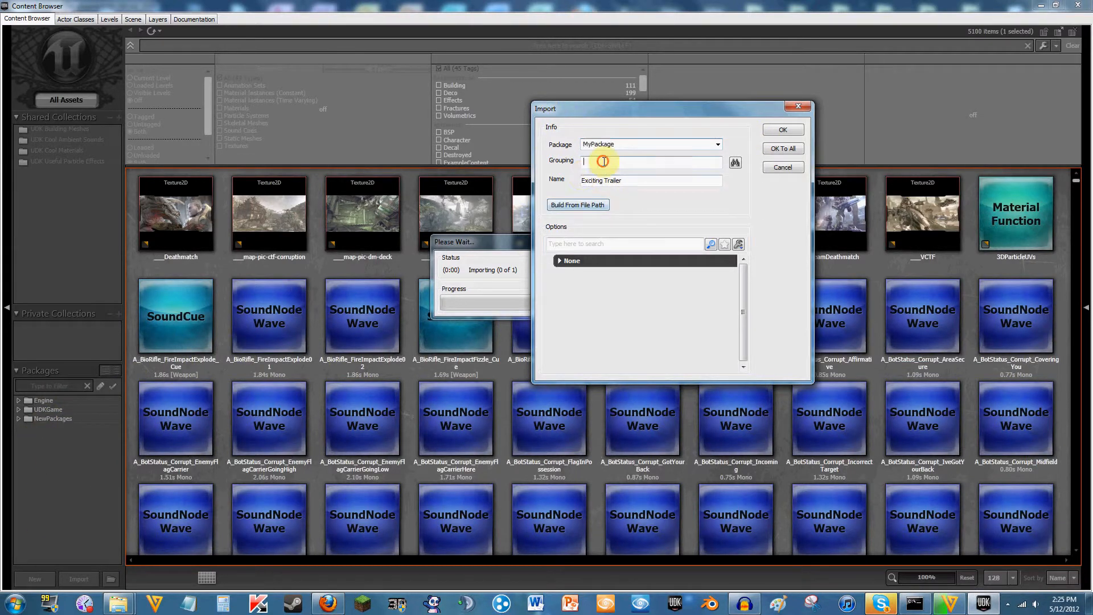
click(735, 162)
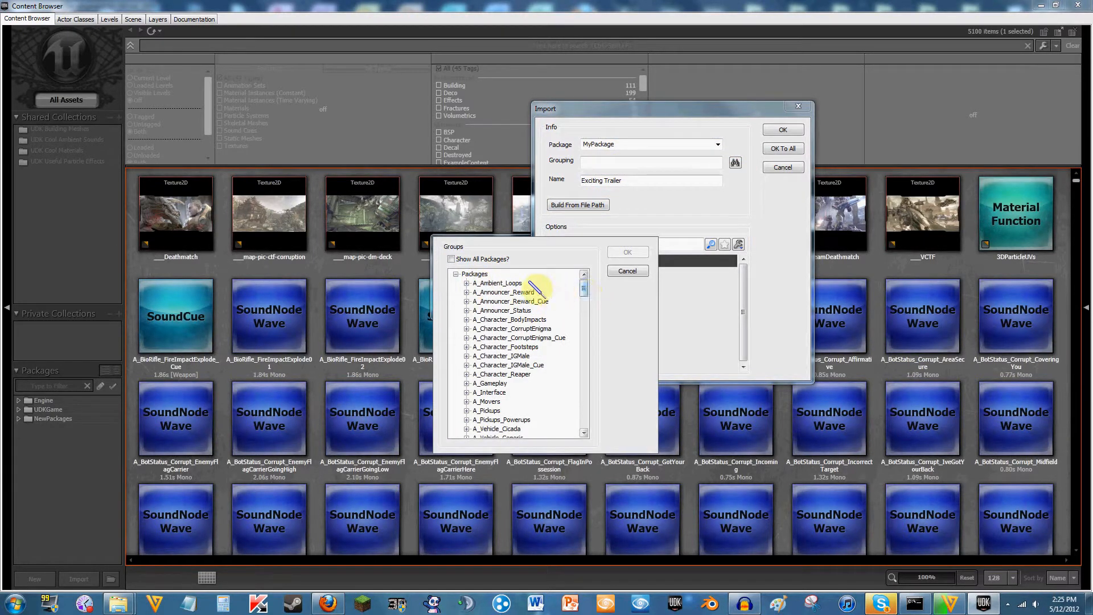
mouse_move(583, 288)
mouse_down()
mouse_move(583, 299)
mouse_move(582, 283)
mouse_up()
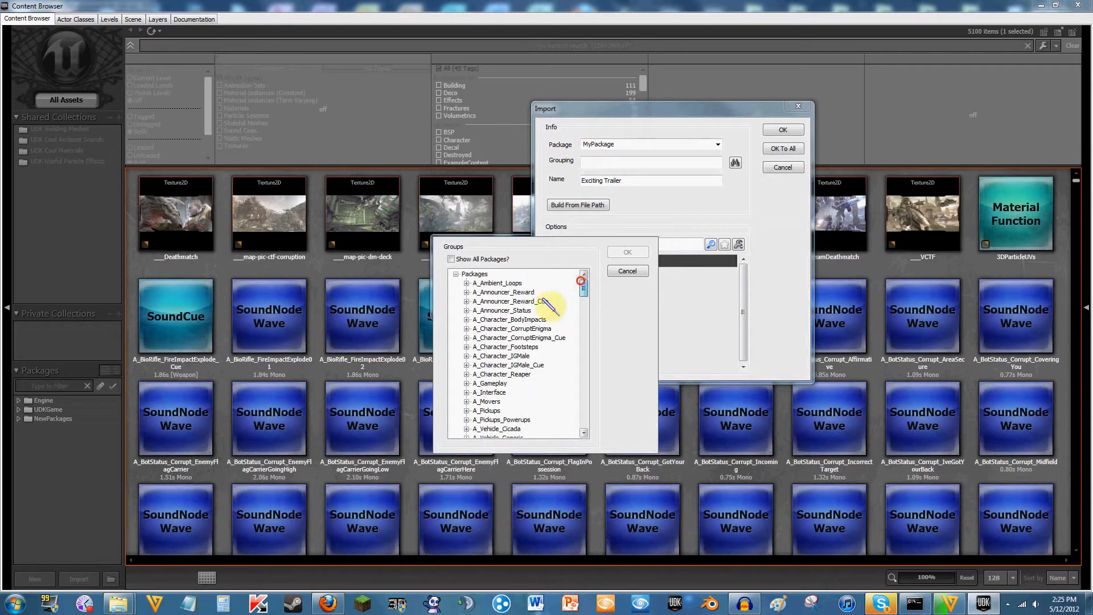
click(627, 271)
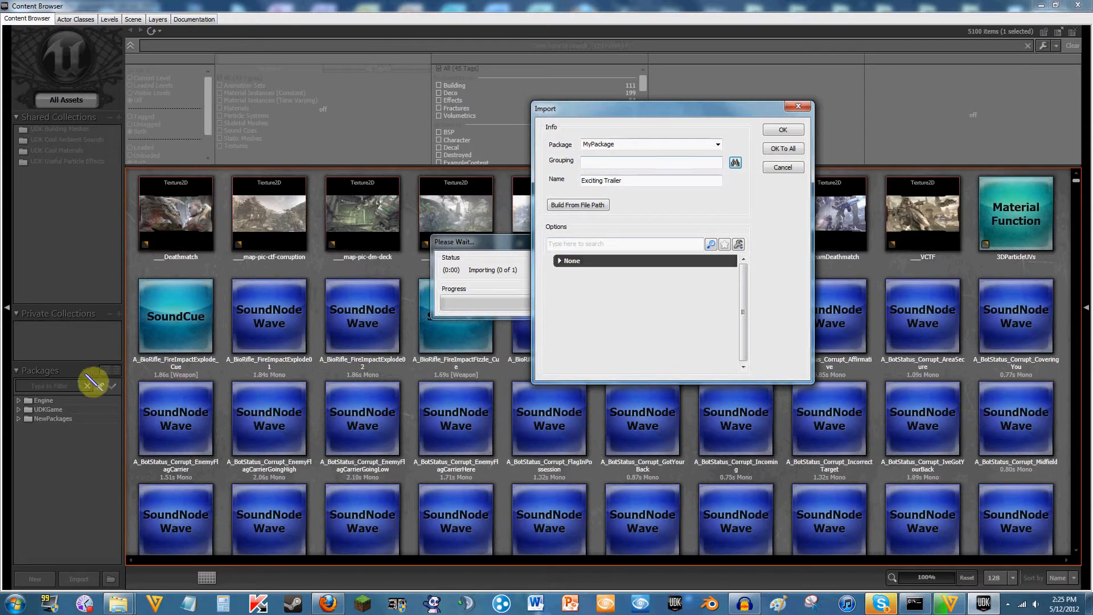
- Try to import the sound into MyPackage under the name Exciting Trailer
drag(614, 112, 584, 102)
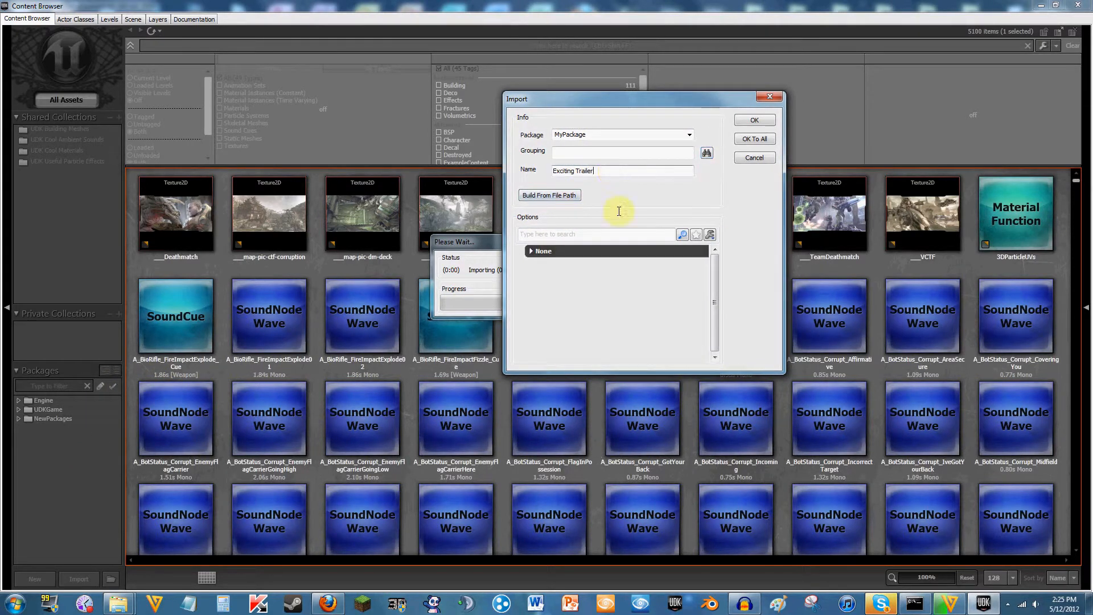
click(755, 121)
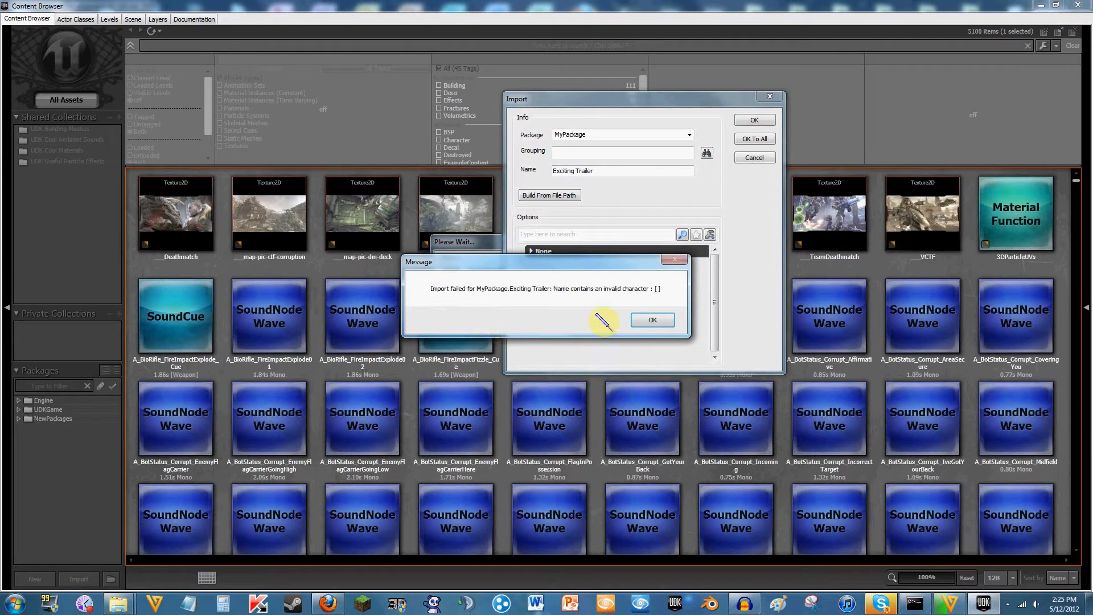
click(652, 321)
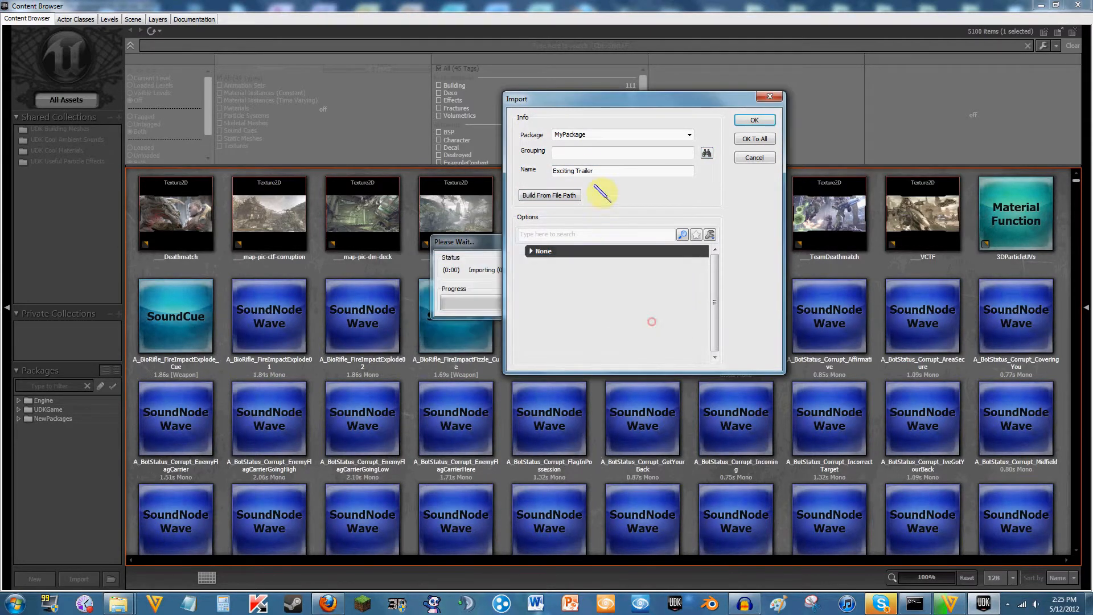
- Rename the sound Exciting_Trailer, with an underscore instead of the space, and import it into MyPackage
click(606, 170)
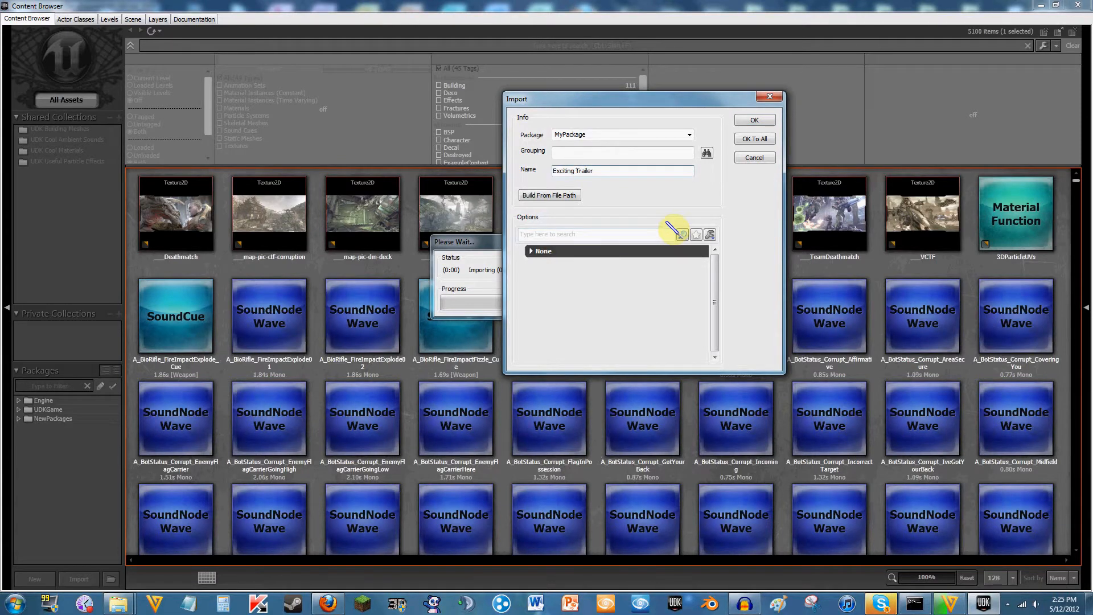
text(_)
click(754, 120)
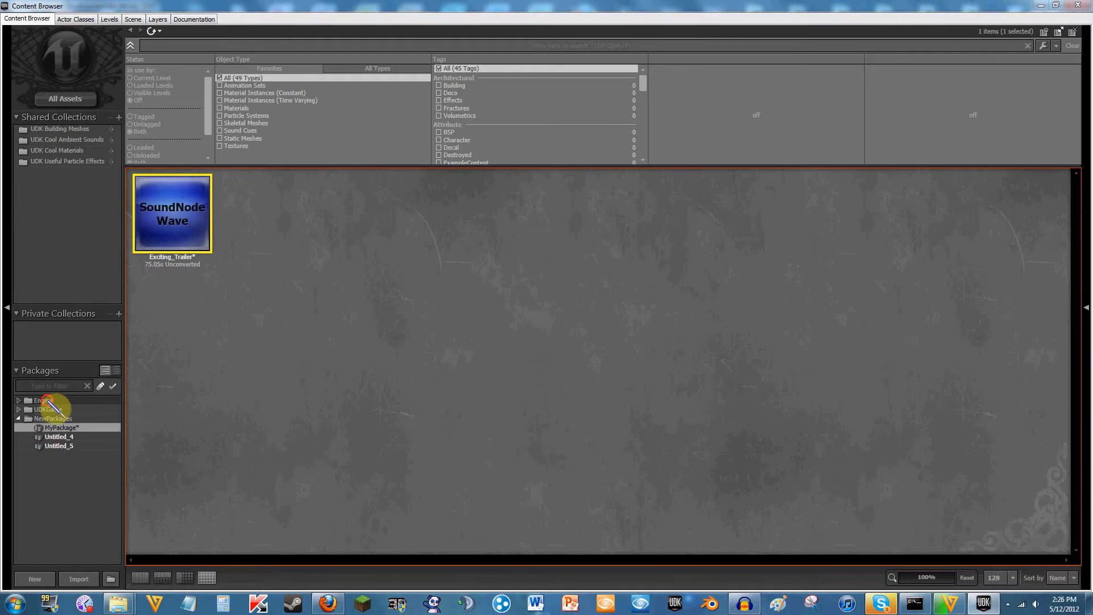
- View the assets in the Engine, UDKGame and NewPackages folders and in the MyPackage, Untitled_4 and Untitled_5 packages
click(46, 401)
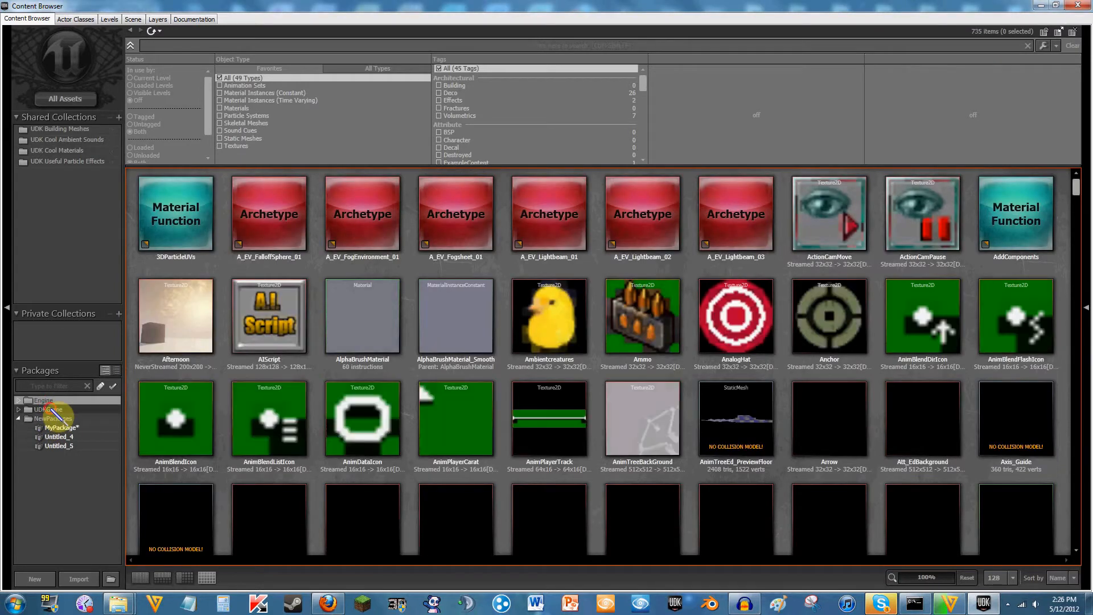
click(48, 409)
click(51, 419)
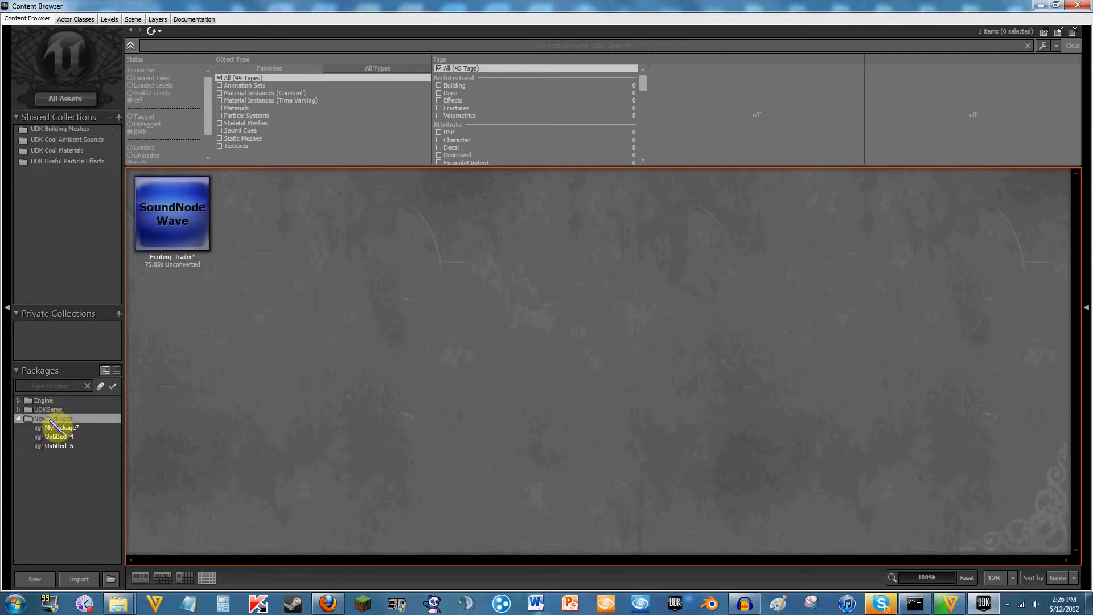
click(63, 437)
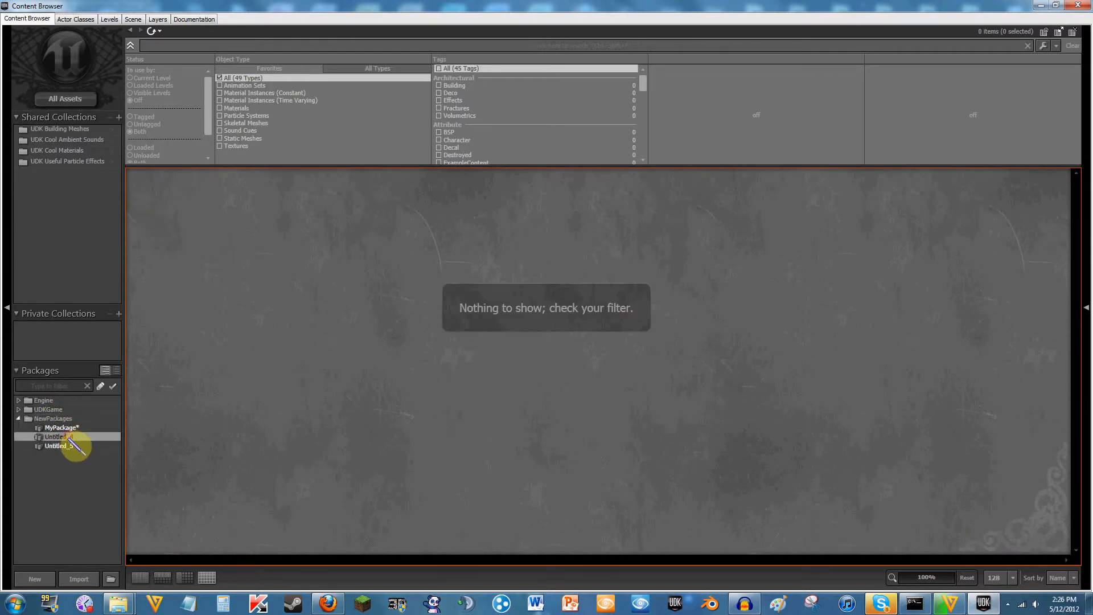
click(59, 446)
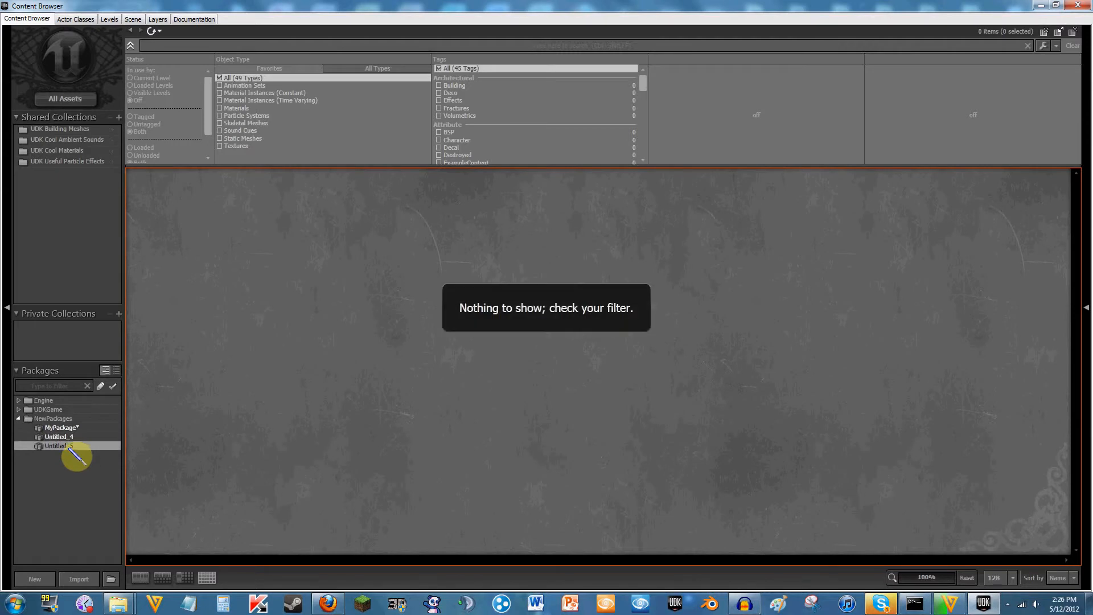
click(63, 429)
click(67, 438)
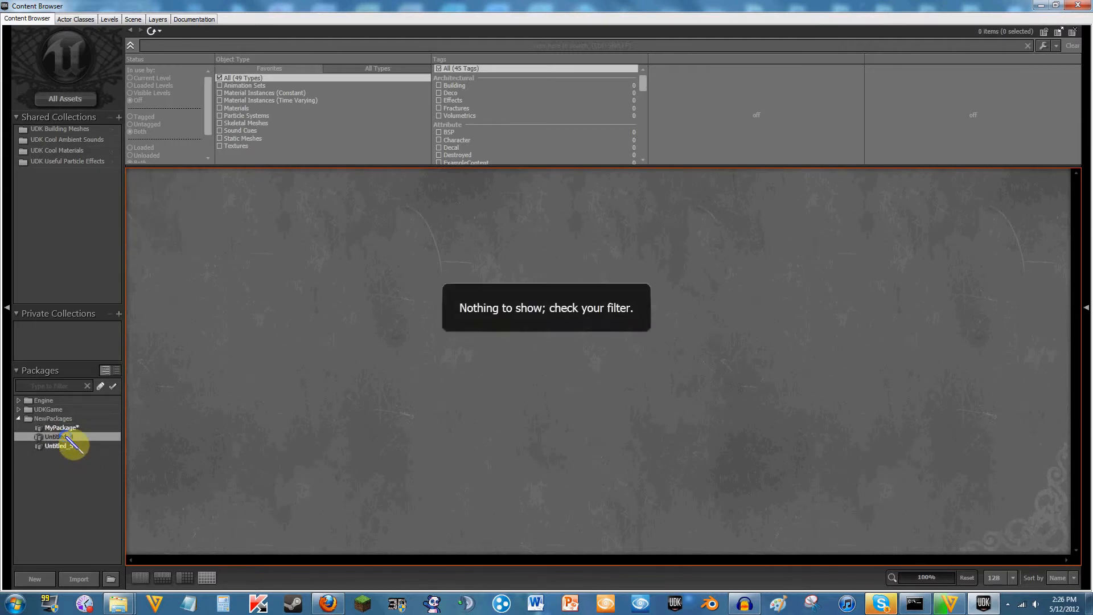
- Check the commands available for the Untitled_4 and Untitled_5 packages, and return to the contents of MyPackage
right_click(69, 438)
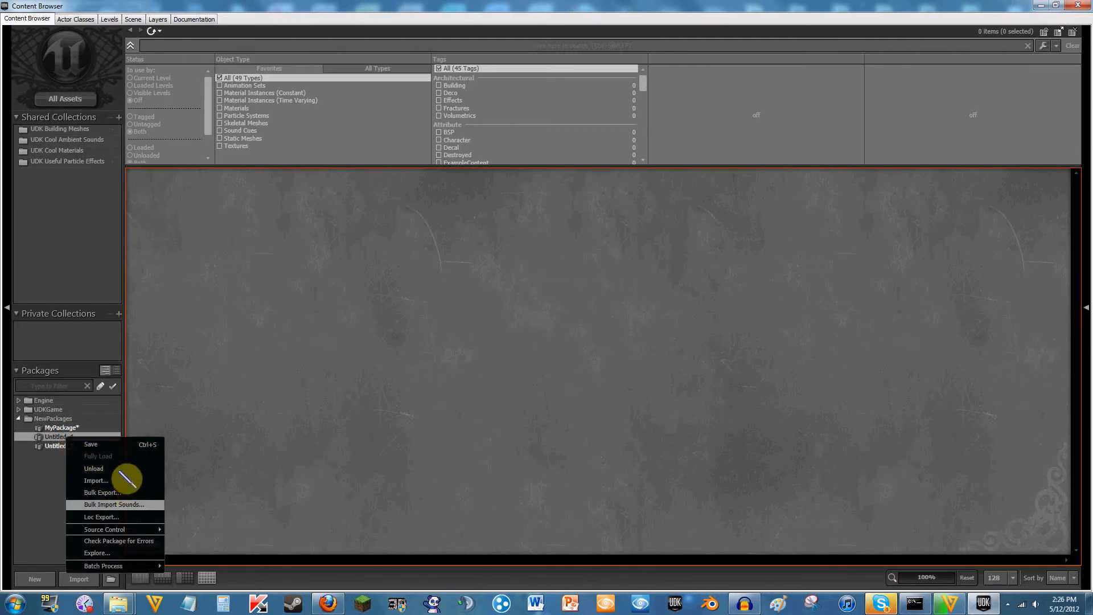
click(22, 489)
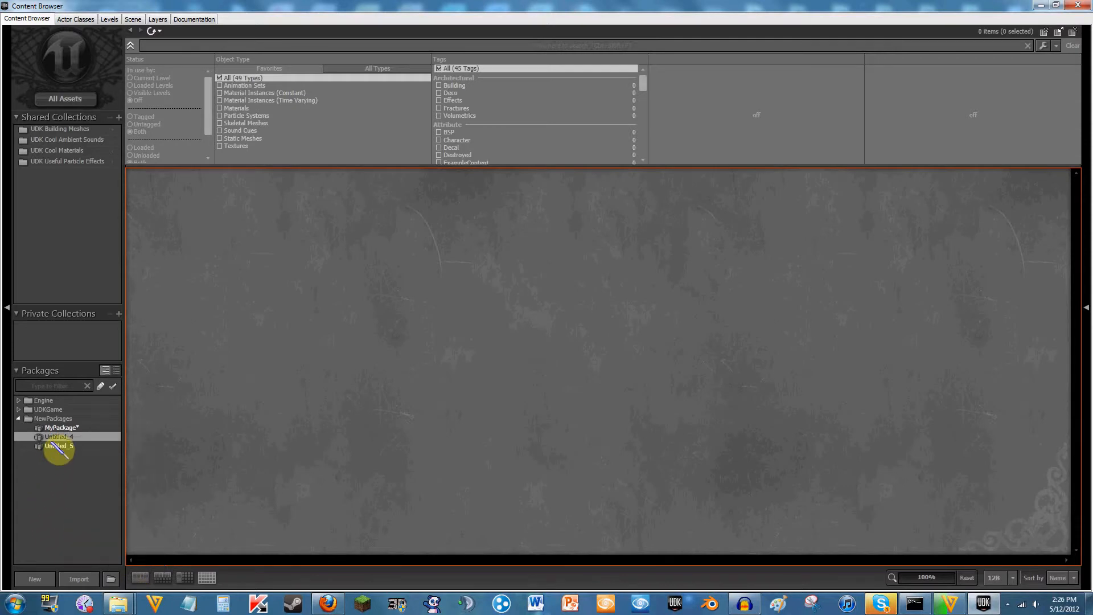
click(57, 445)
ctrl+click(55, 437)
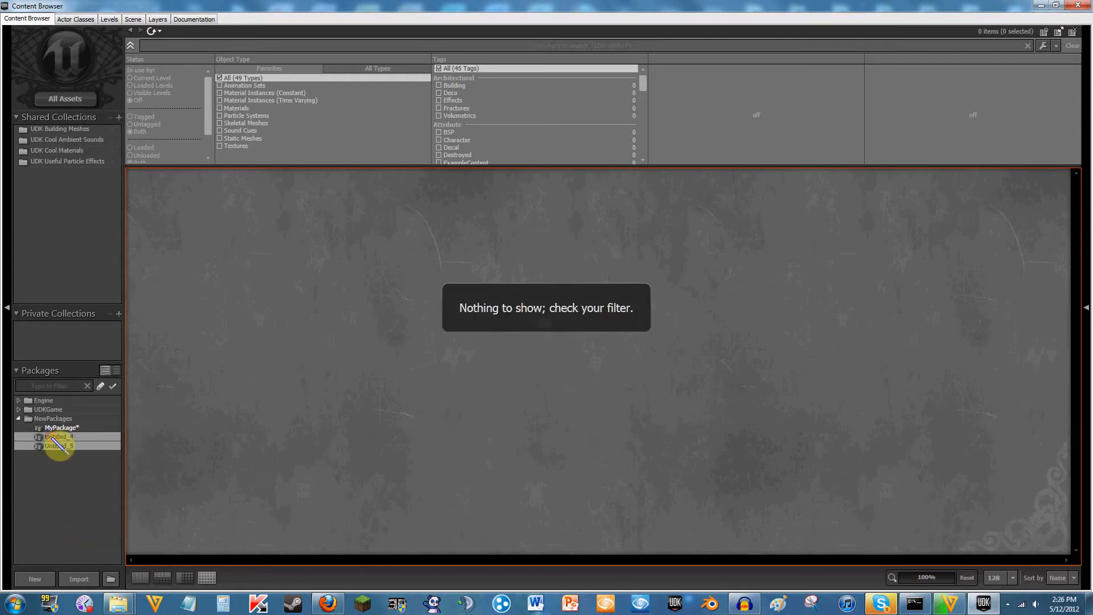
right_click(54, 438)
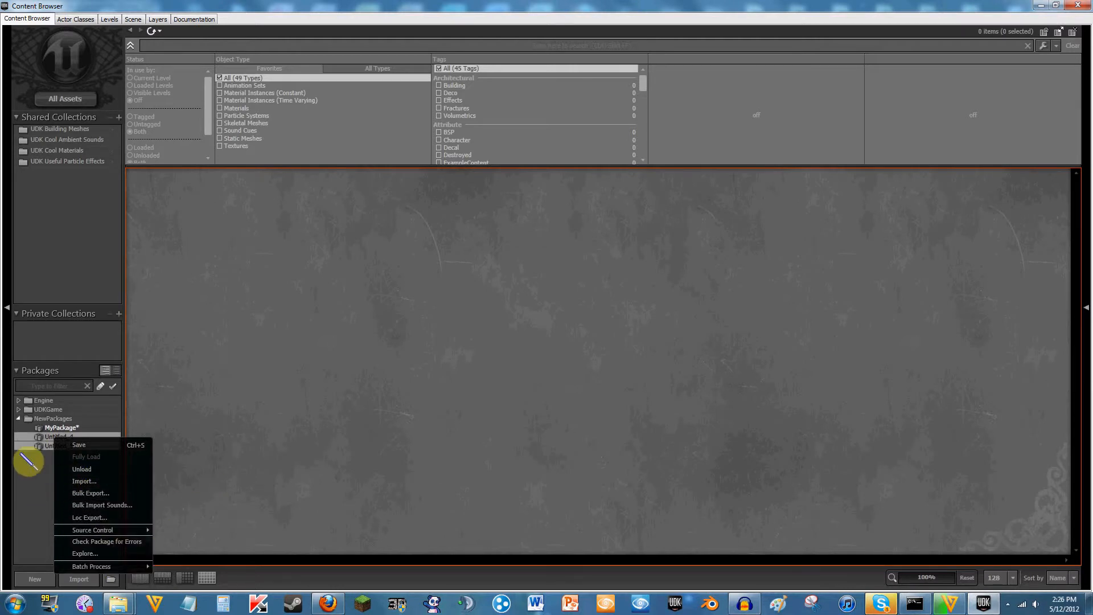
click(39, 428)
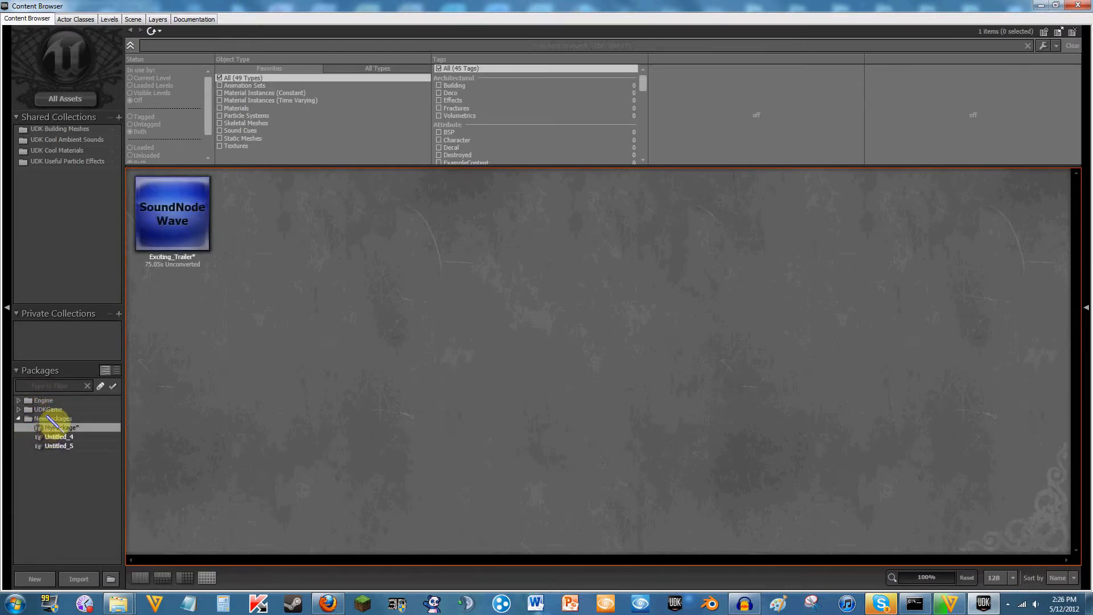
- Expand UDKGame down to its Content and Maps folders and view the packages in the Examples folder
click(19, 409)
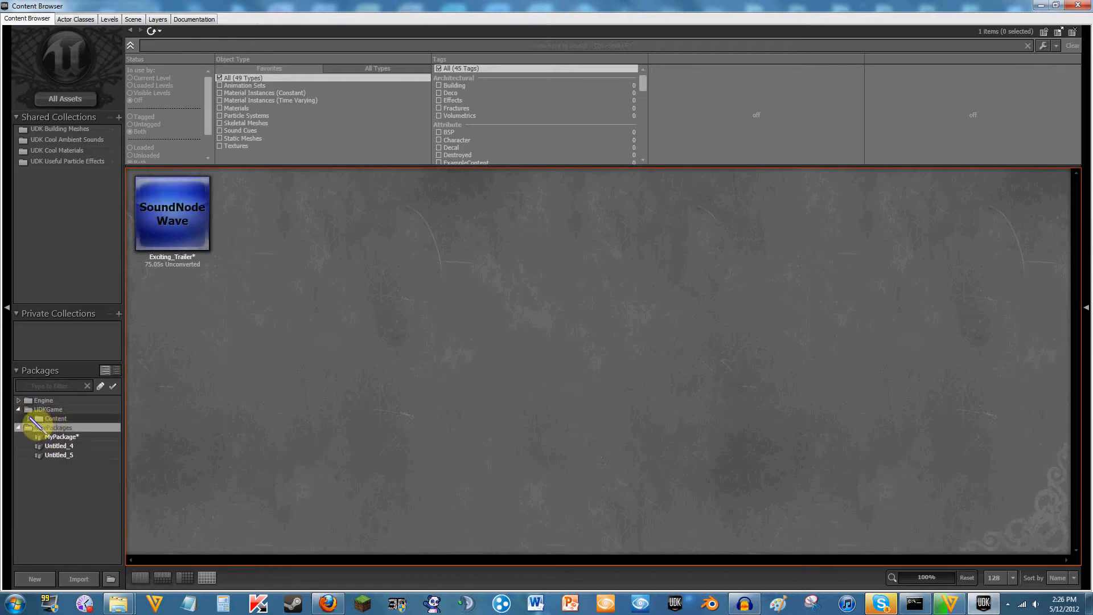
click(30, 419)
click(40, 427)
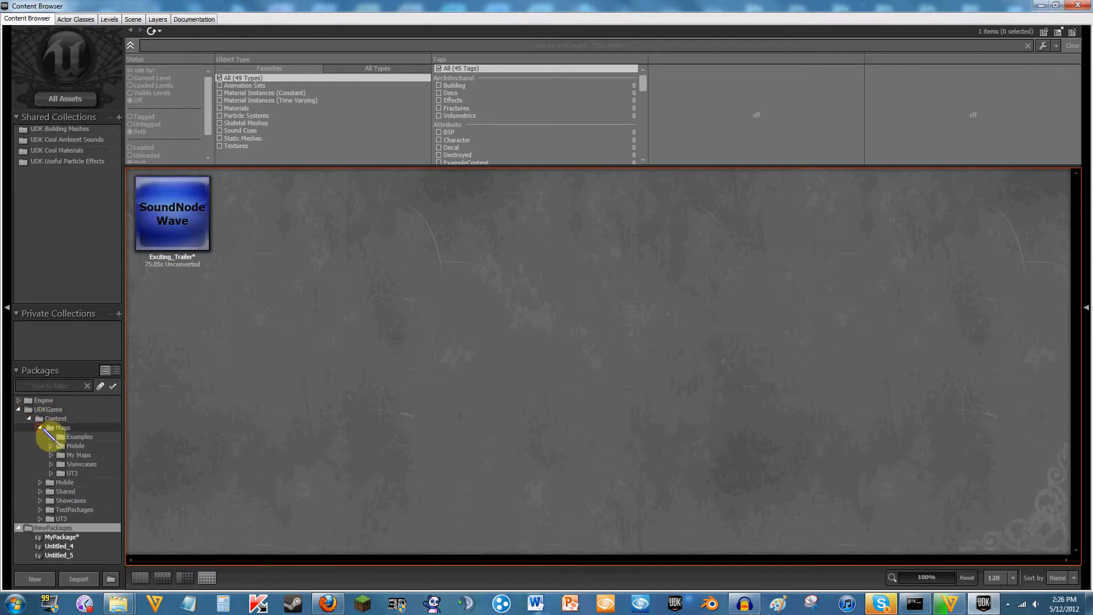
click(51, 436)
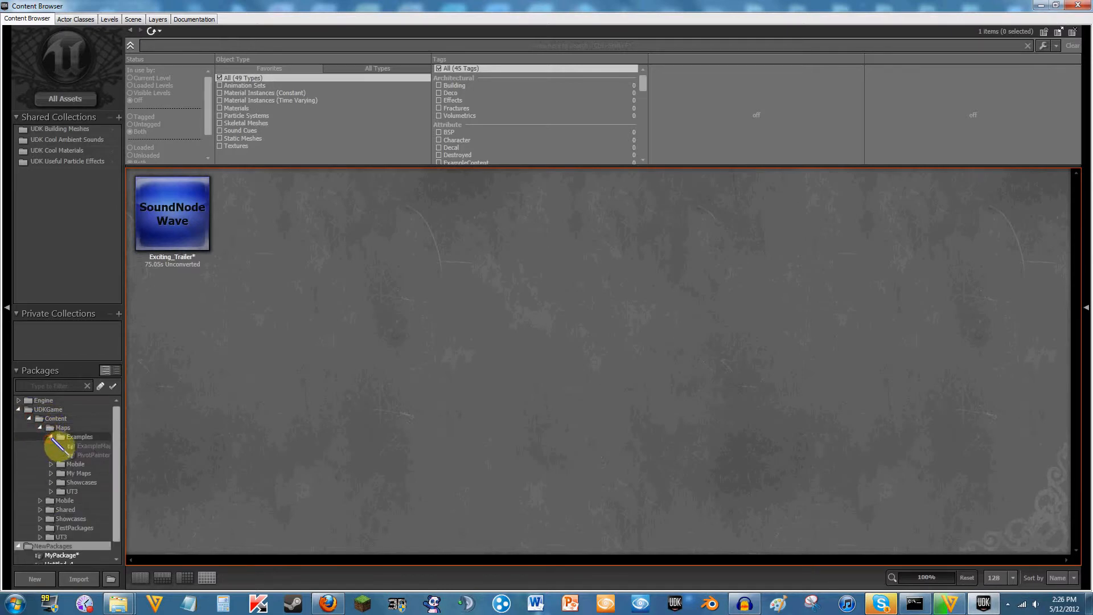
click(90, 447)
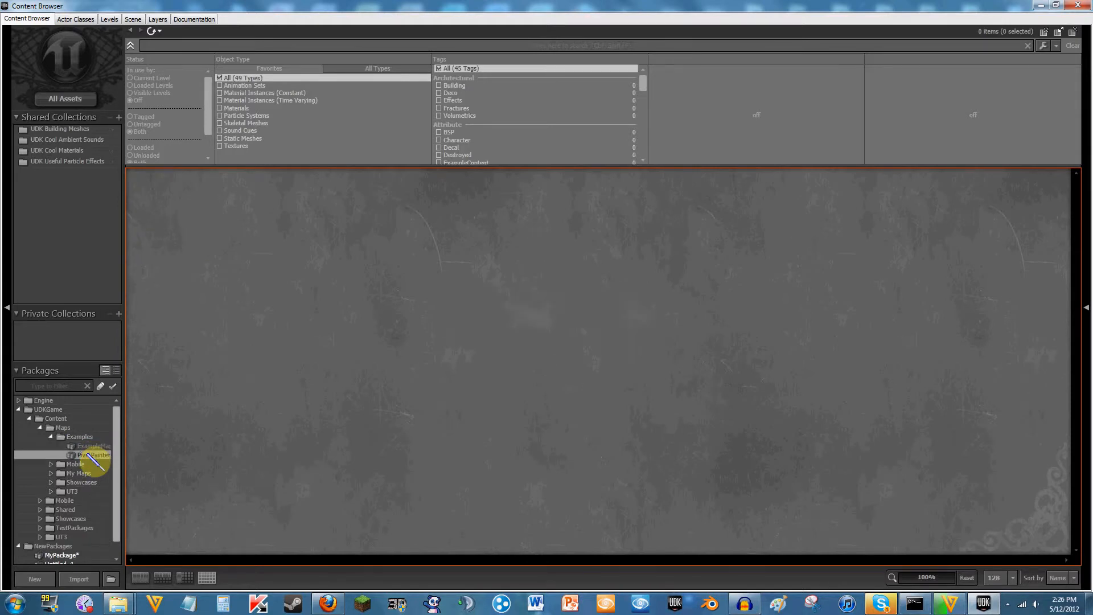
click(73, 456)
click(50, 436)
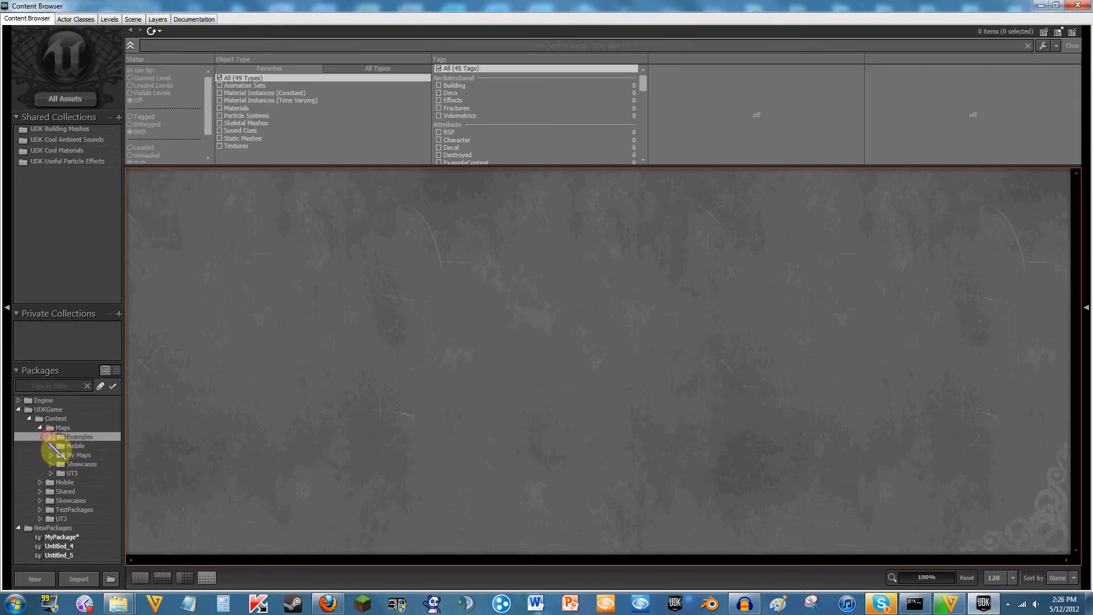
- View the packages in the Mobile maps folder, and collapse the Maps folder
click(51, 447)
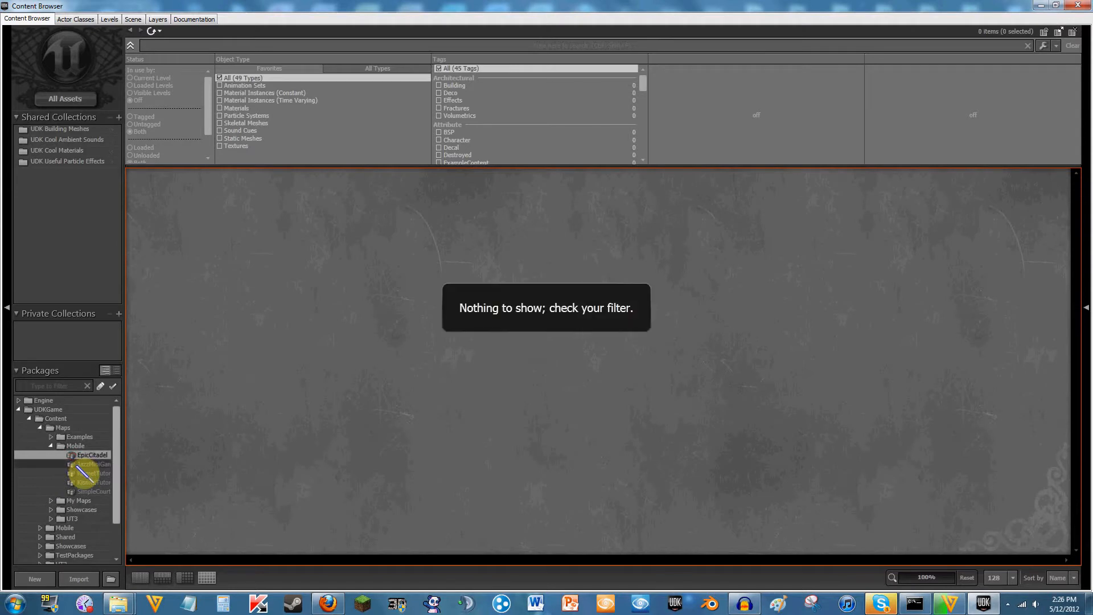
click(85, 473)
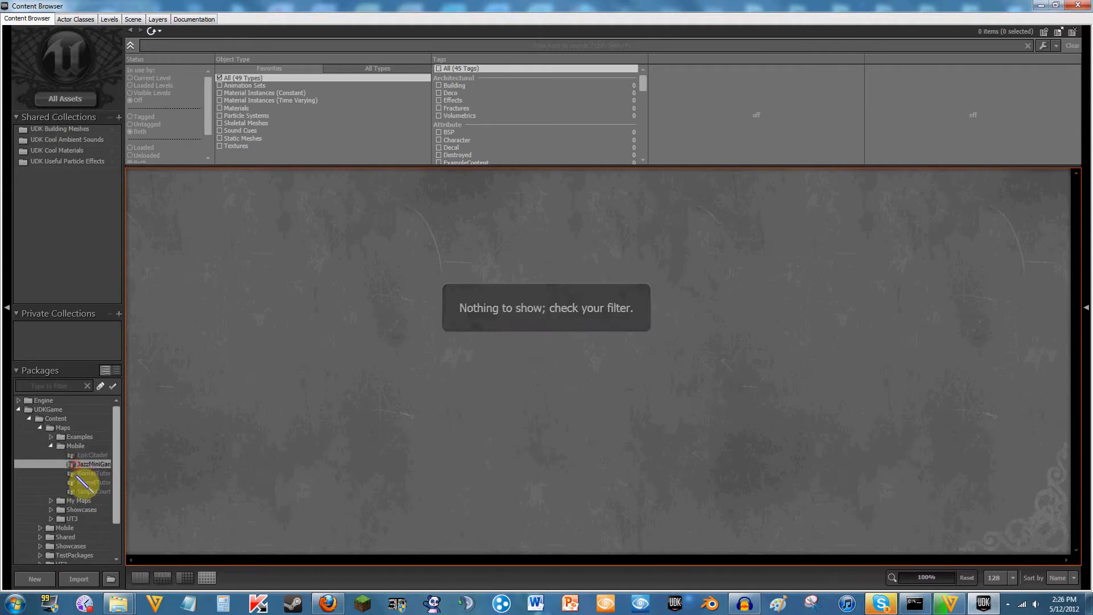
click(51, 446)
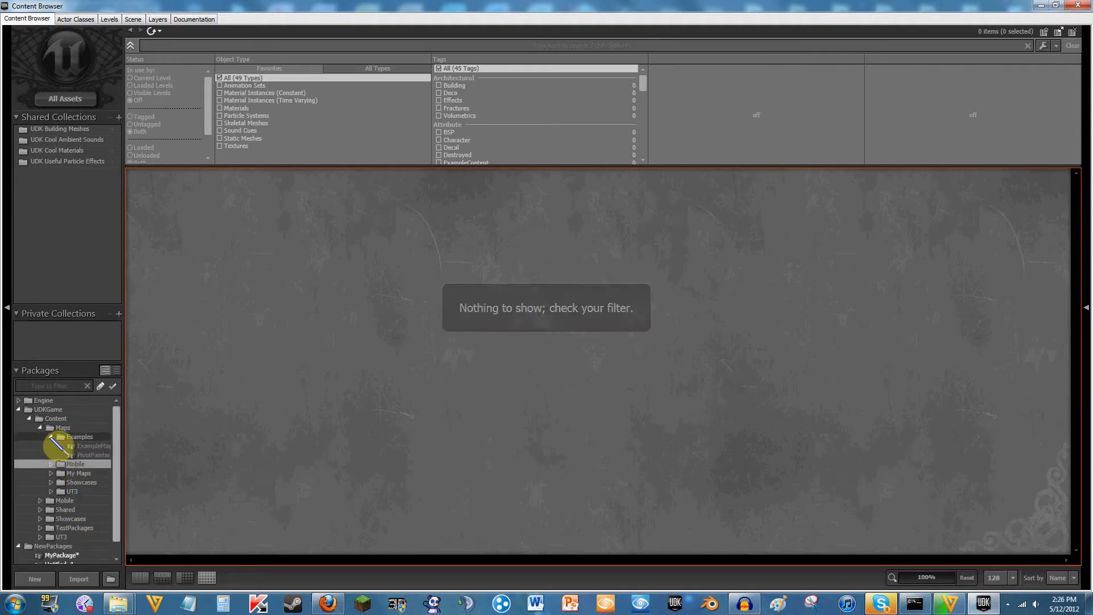
click(41, 428)
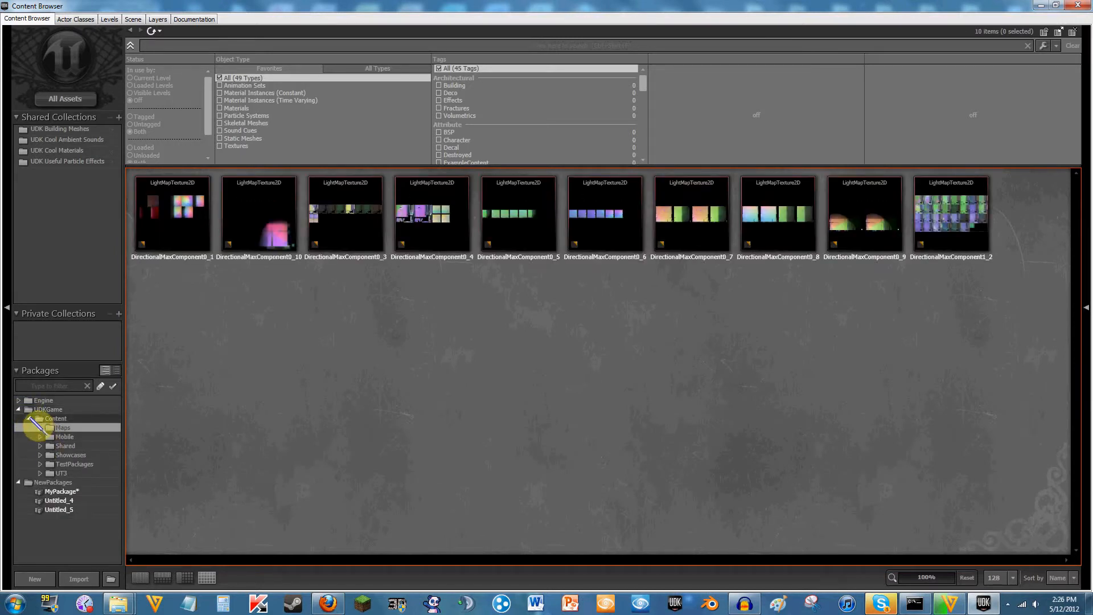
- Expand the Engine folder and view the assets and packages in its Content folder
click(18, 400)
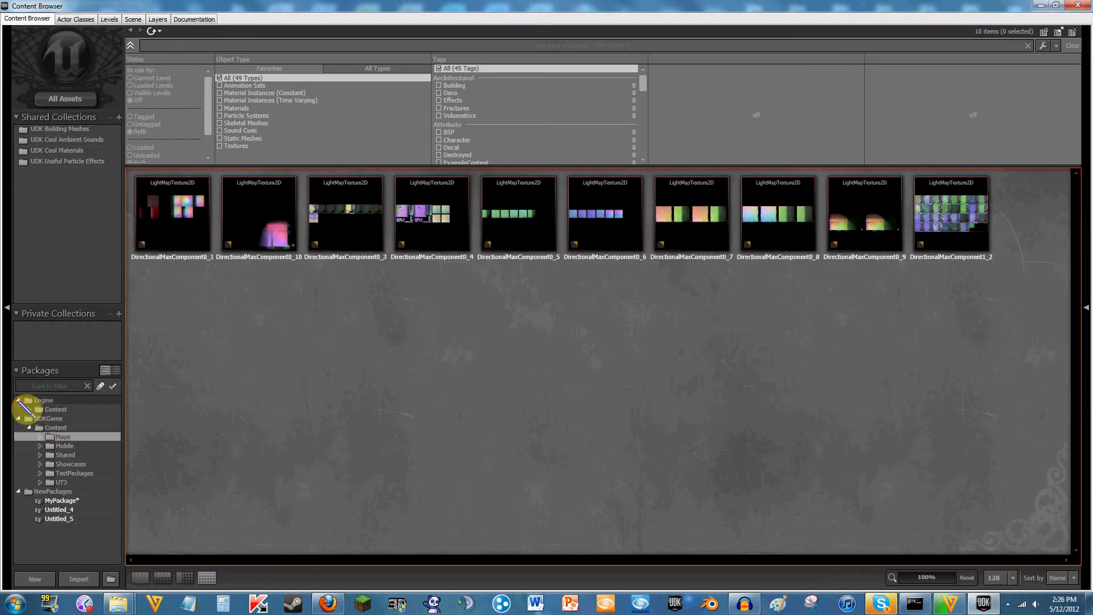
click(40, 412)
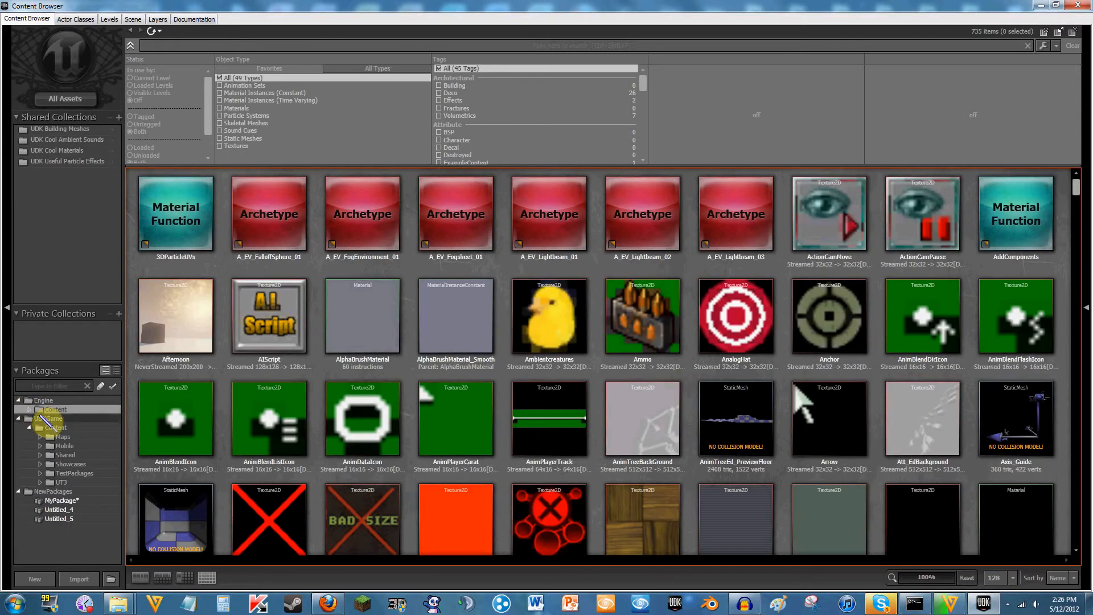
click(29, 410)
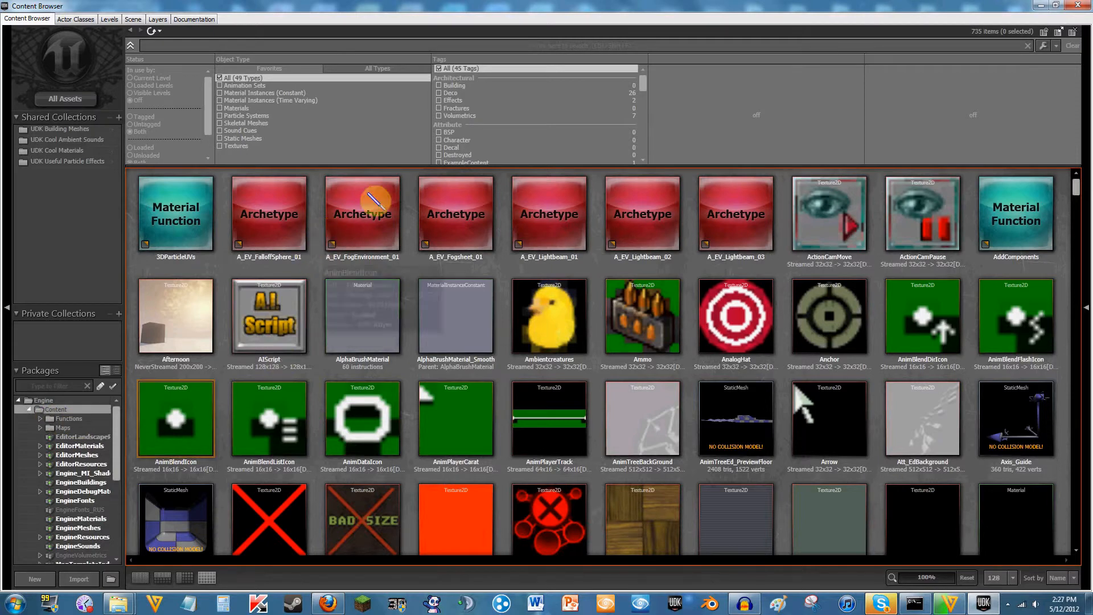
- Expand the EditorMaterials package and view the assets in its groups, including CoverIcons, Matinee, MatineeGroups and ParticleSystems
click(67, 447)
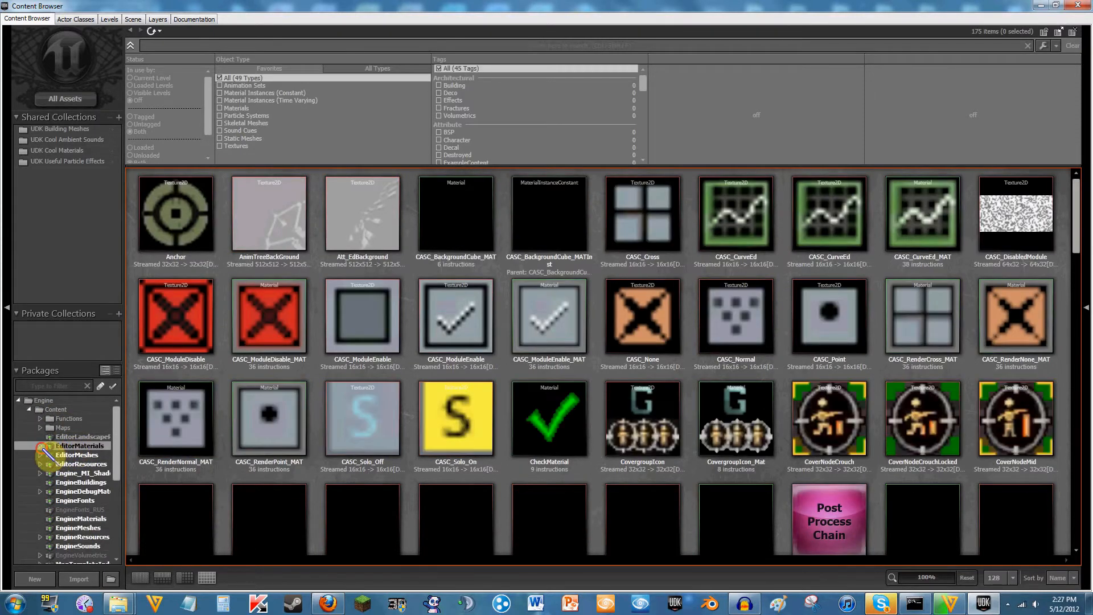
click(40, 446)
click(75, 456)
click(80, 464)
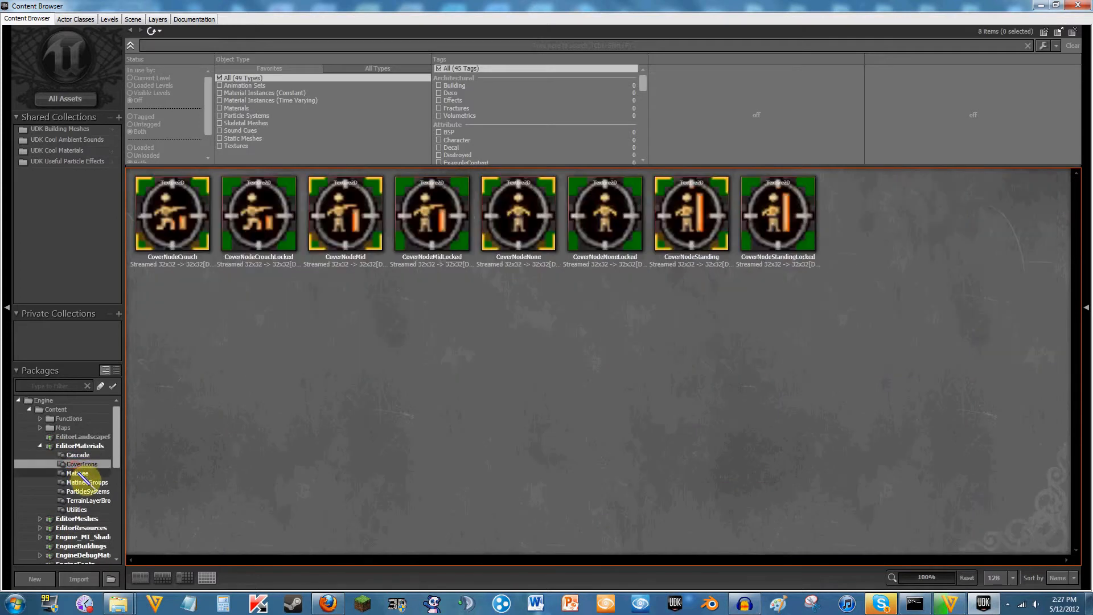
click(78, 474)
click(86, 482)
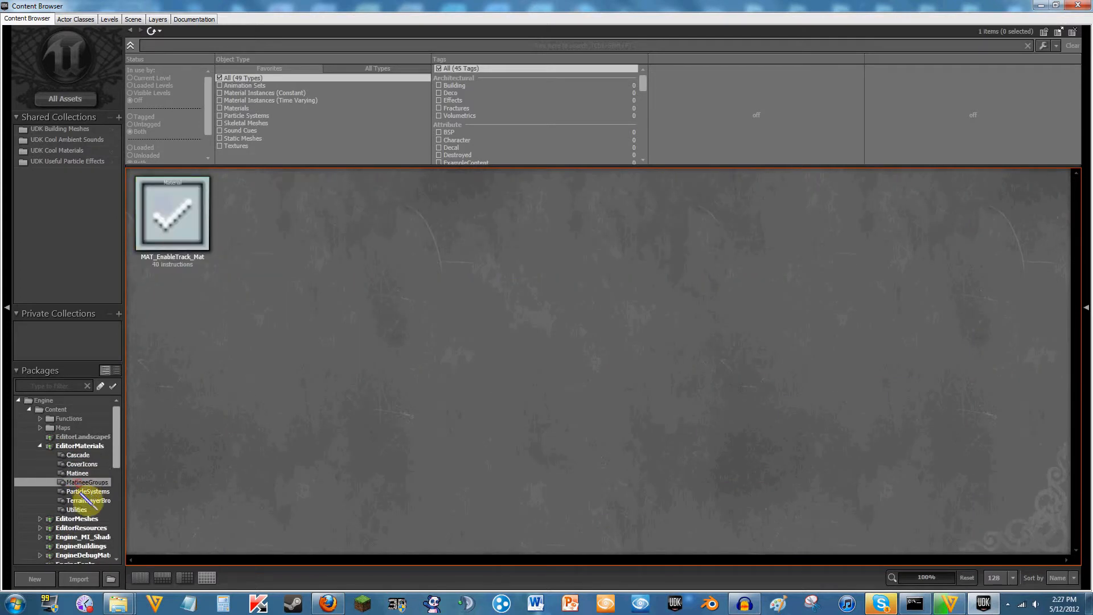
click(87, 491)
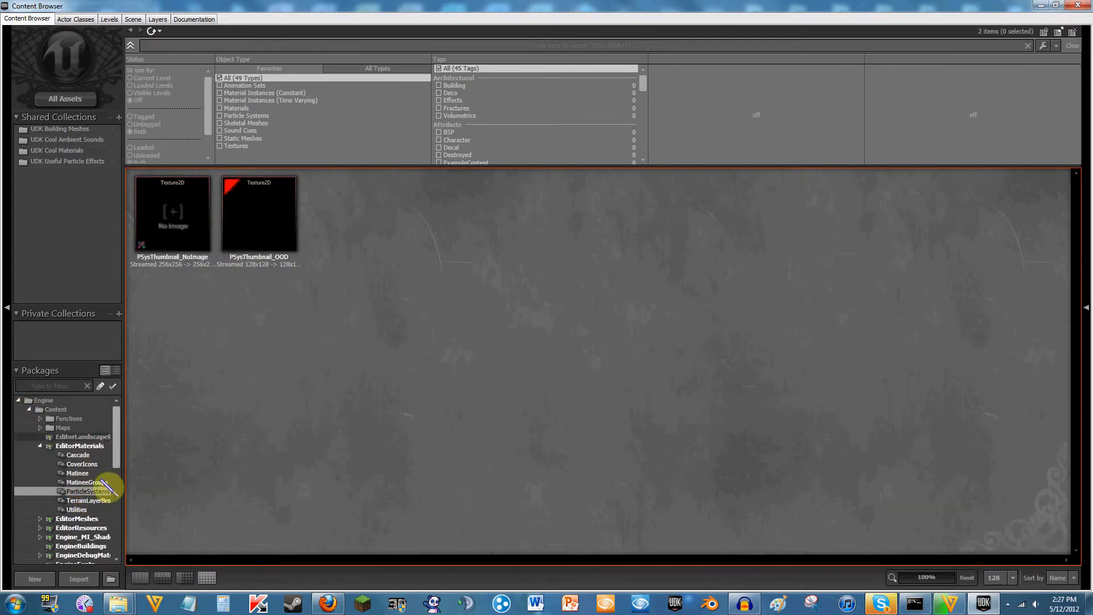
- Collapse the Engine and UDKGame folders and view the Exciting_Trailer sound in MyPackage
click(19, 400)
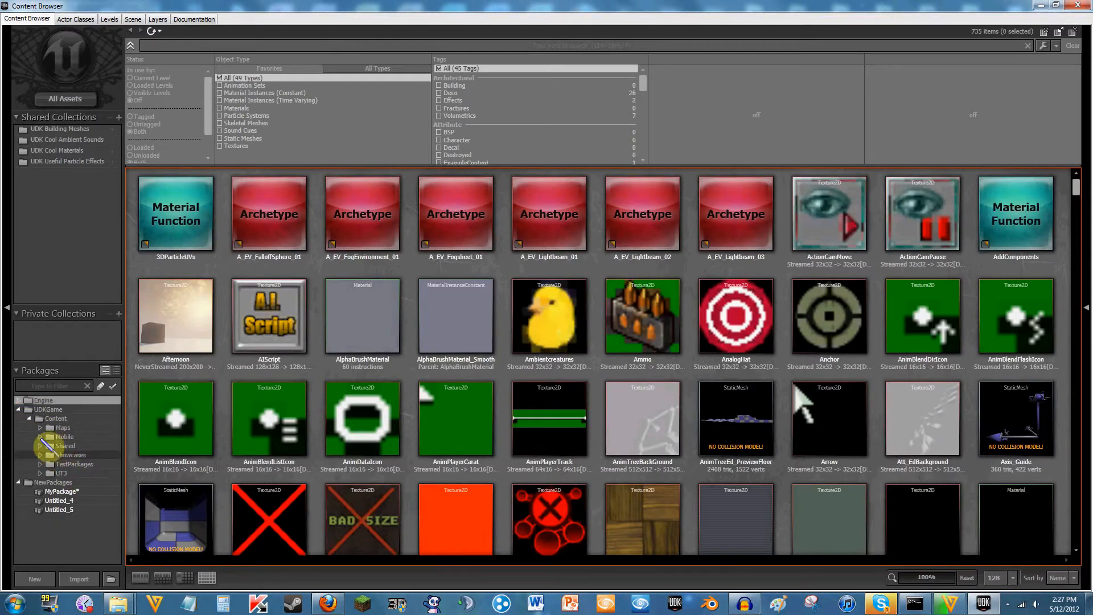
click(19, 410)
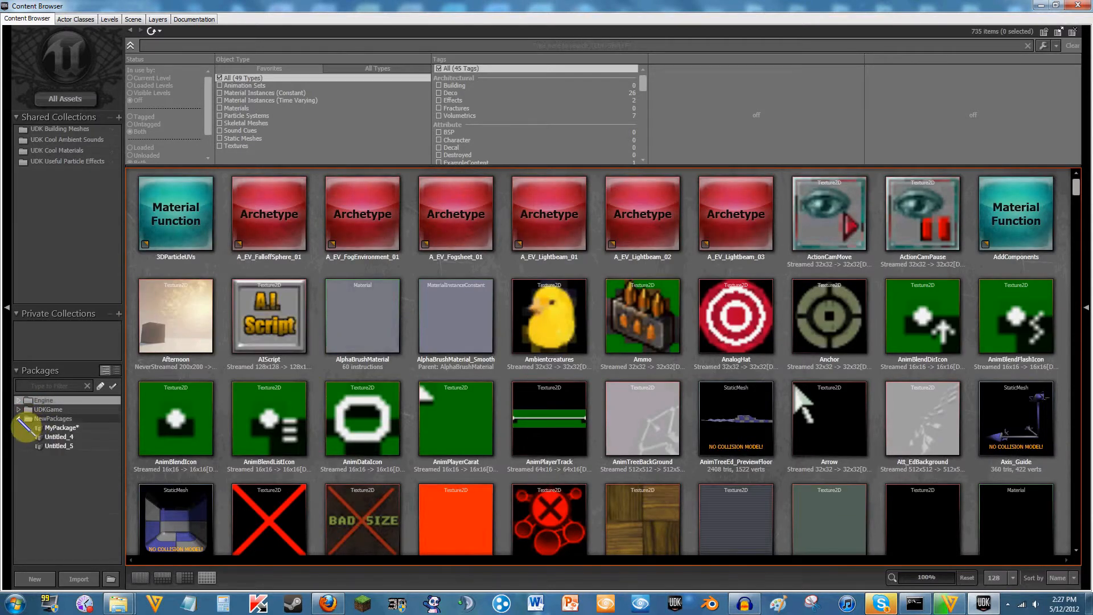
click(45, 427)
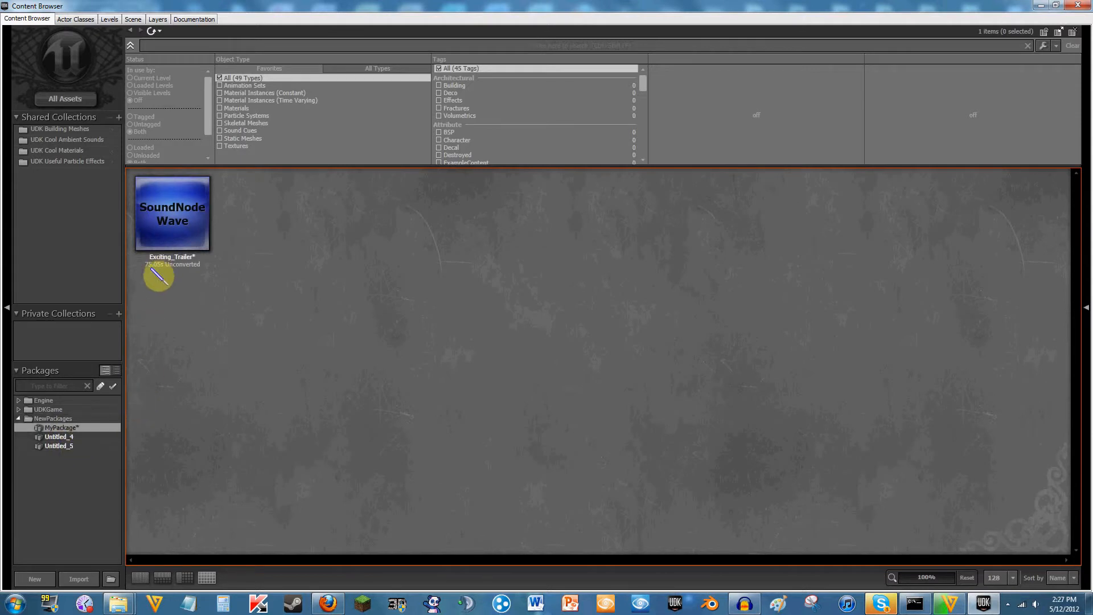
click(165, 251)
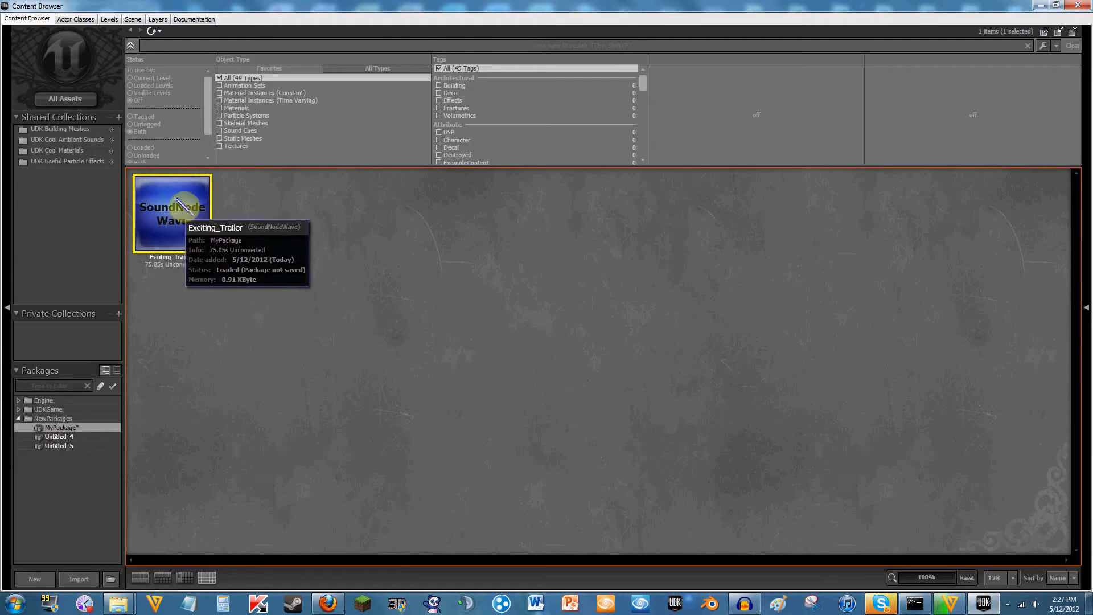
click(159, 217)
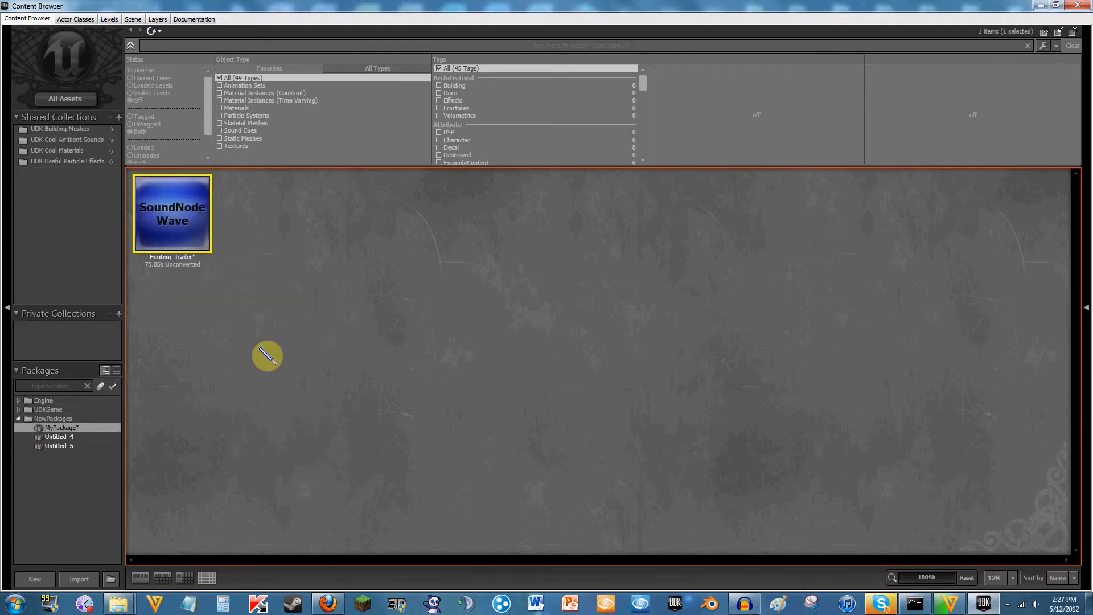
- Switch to Skype, set the online status to Offline, minimise its window, and clear the asset selection in the Content Browser
click(883, 603)
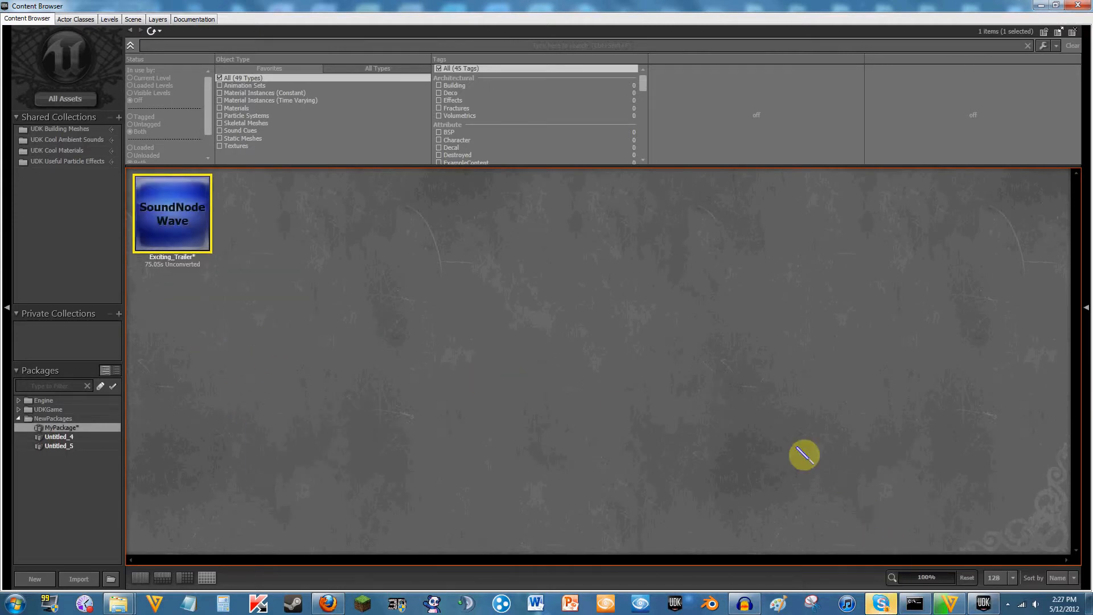
click(453, 121)
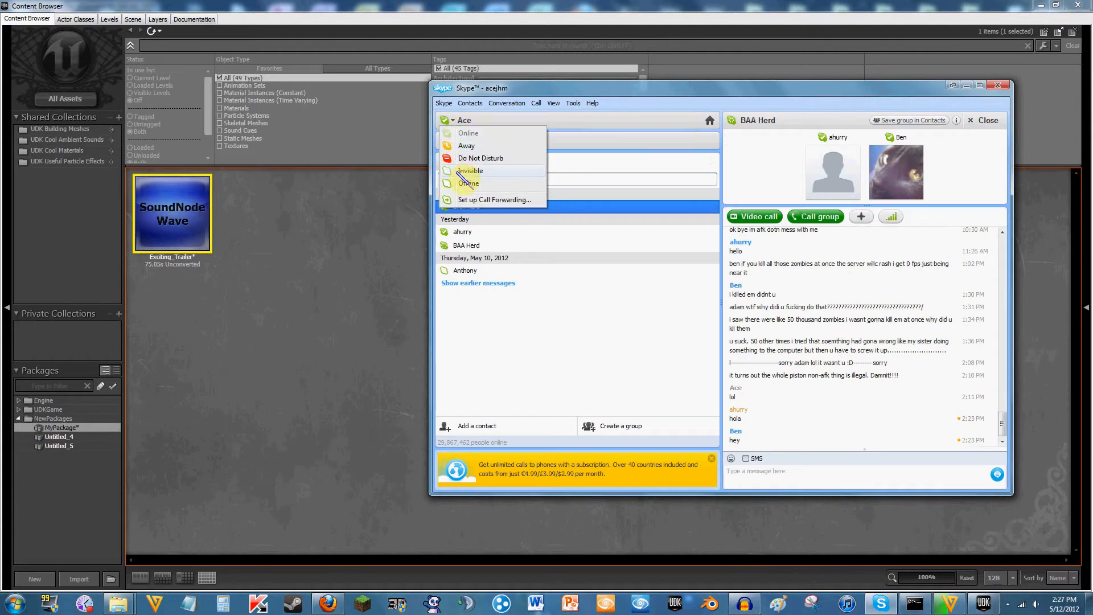
click(464, 185)
click(966, 85)
click(264, 247)
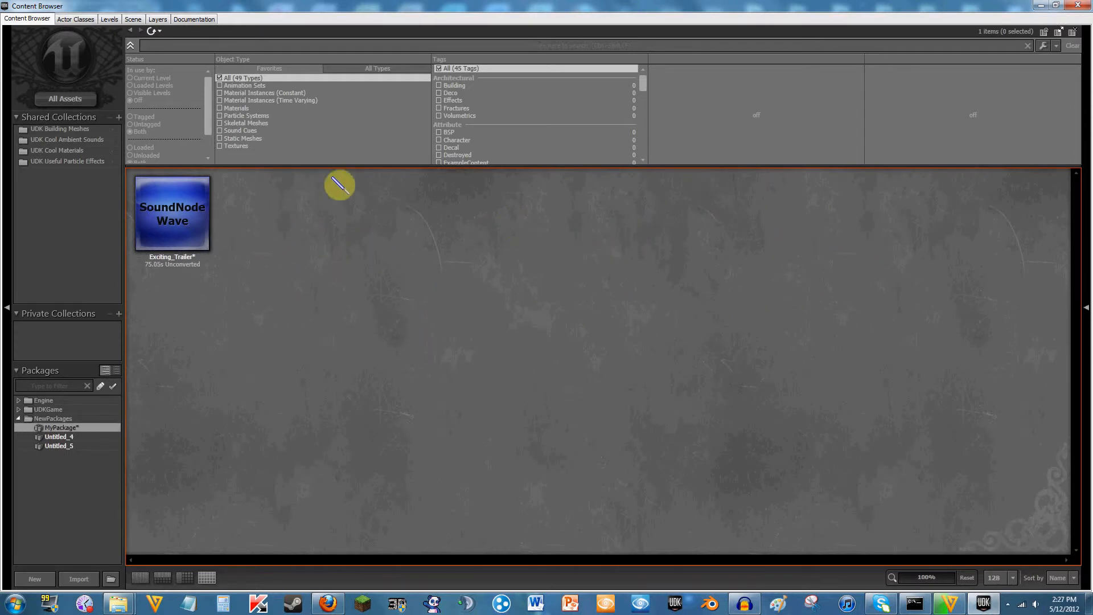
- Stop playback of the Exciting_Trailer sound and leave its asset selected
click(186, 225)
right_click(185, 226)
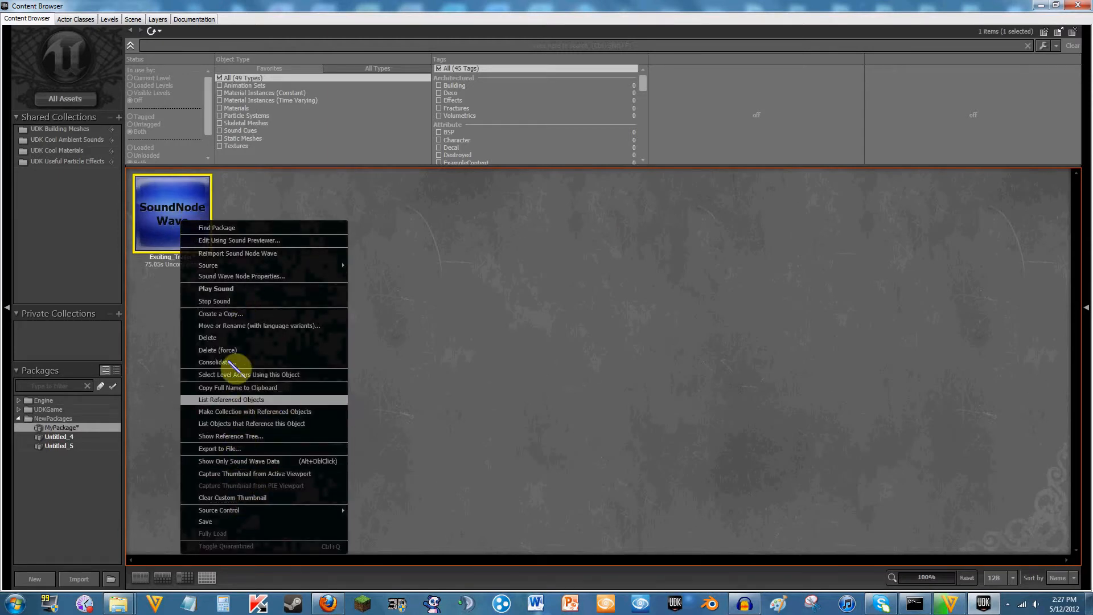
click(228, 302)
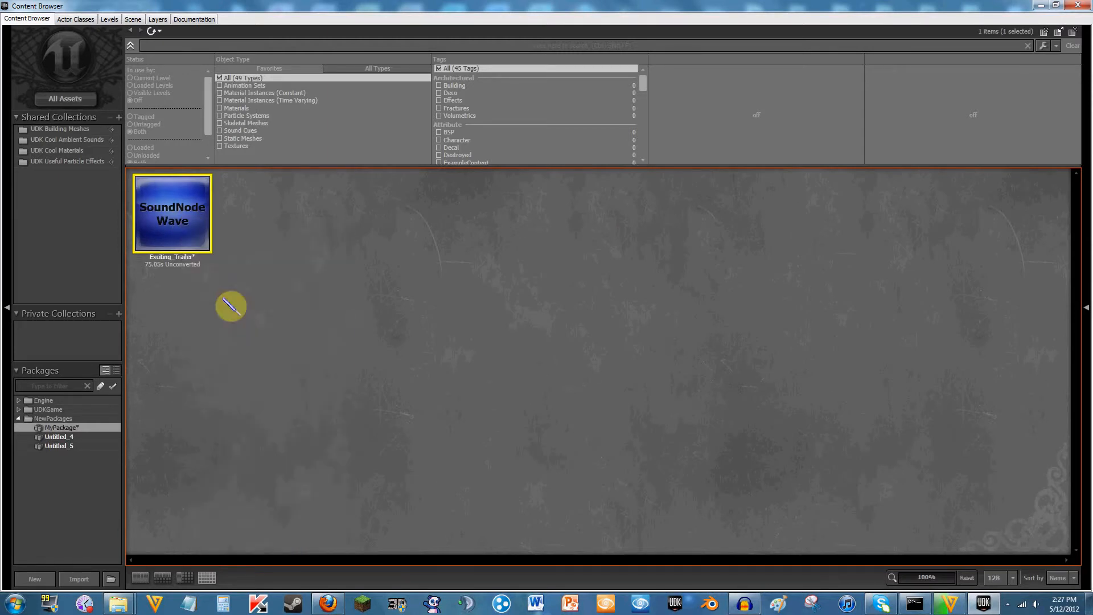
click(265, 292)
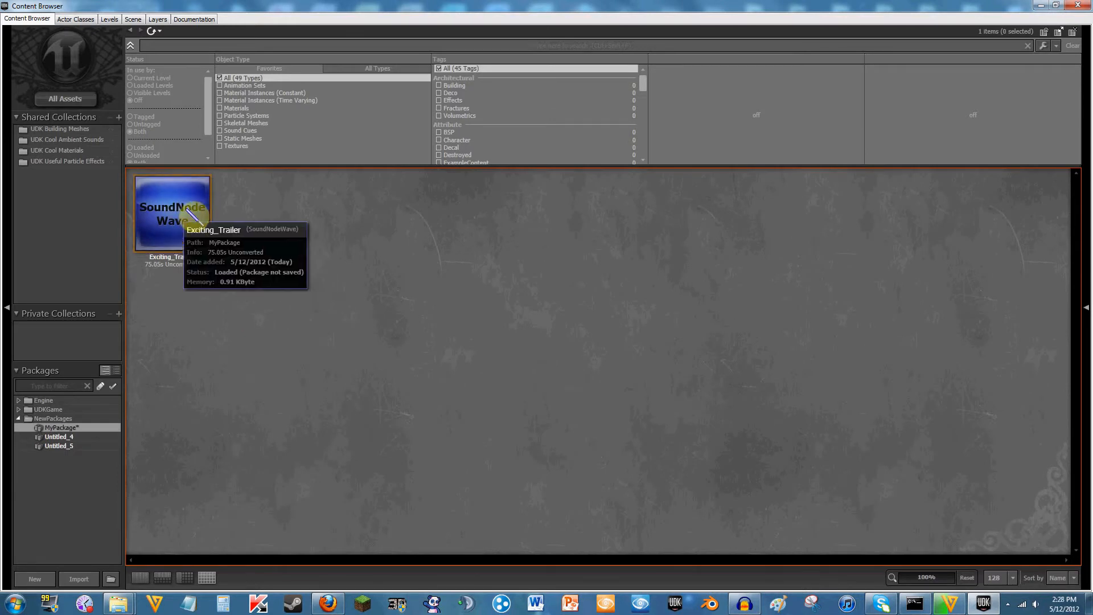
mouse_move(197, 213)
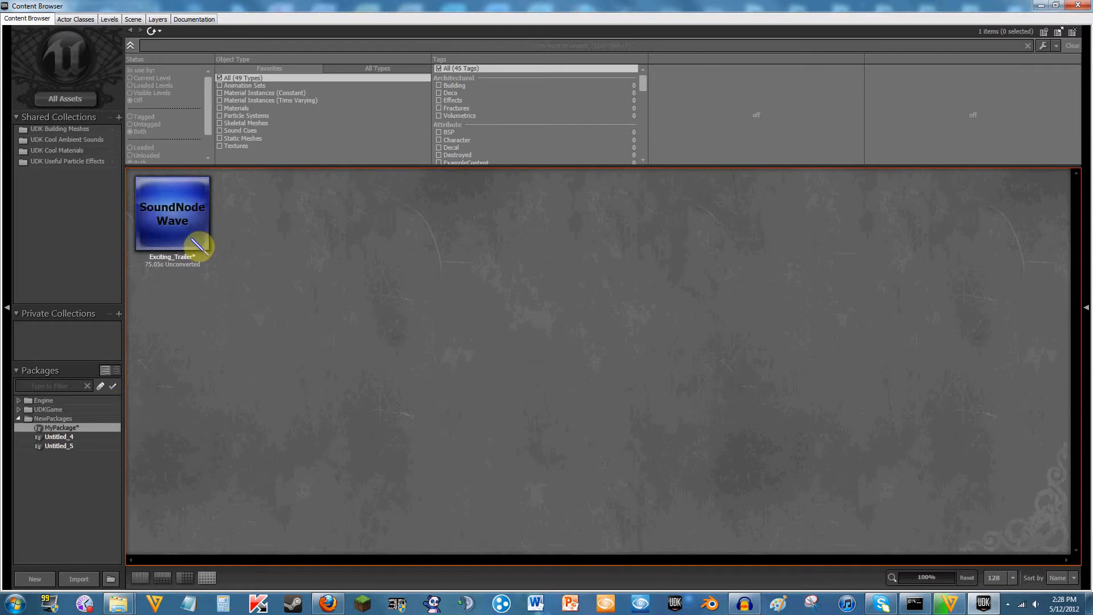
click(173, 213)
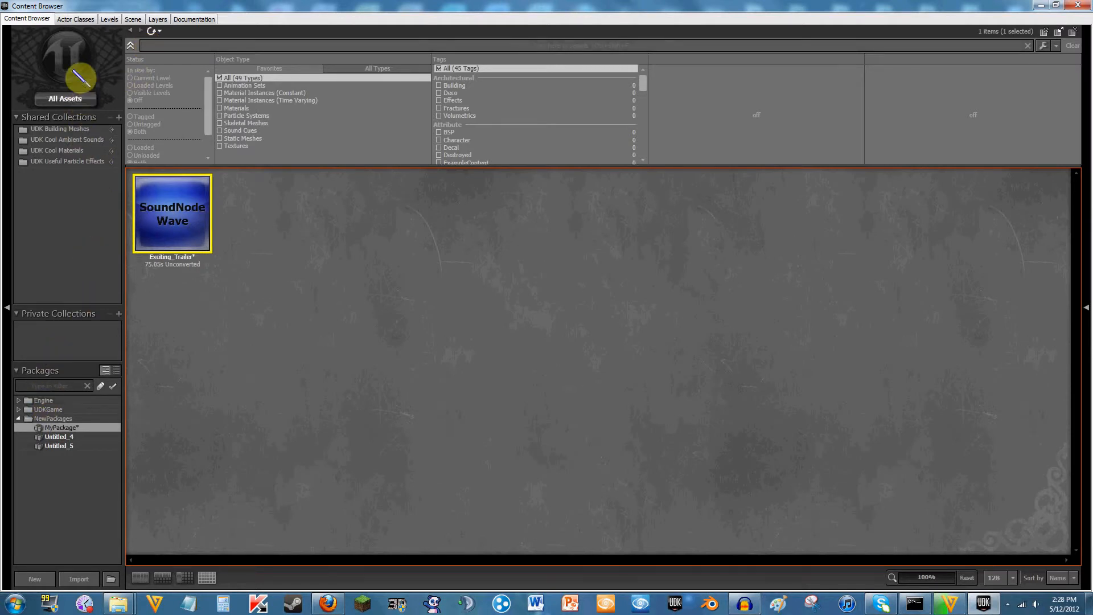
- Show all assets and compare the A_BioRifle_FireImpactExplode sound cue with its sound node waves
click(80, 100)
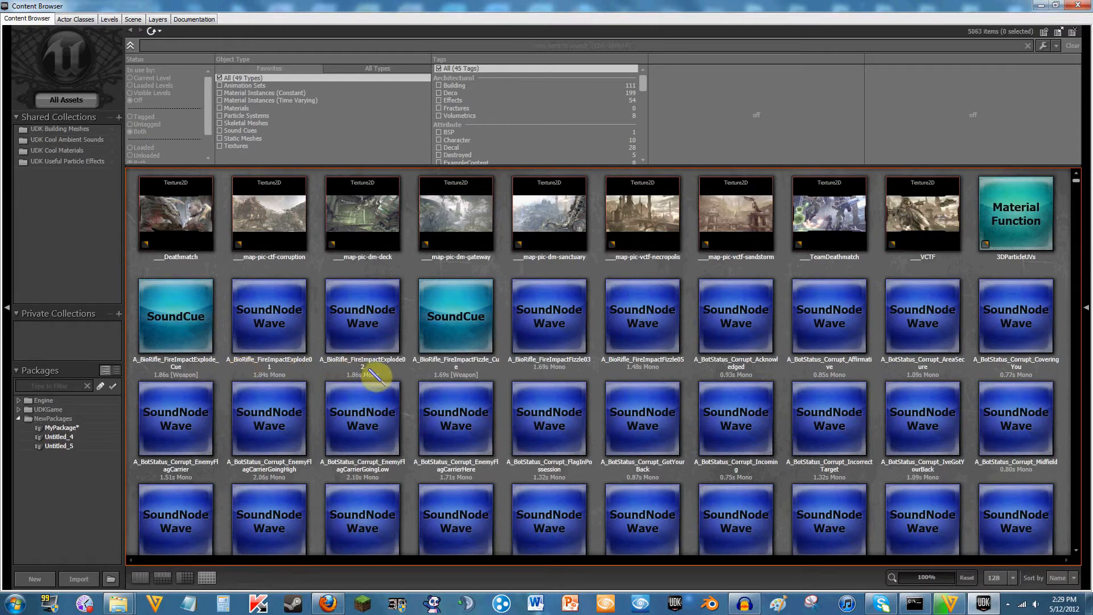
click(362, 321)
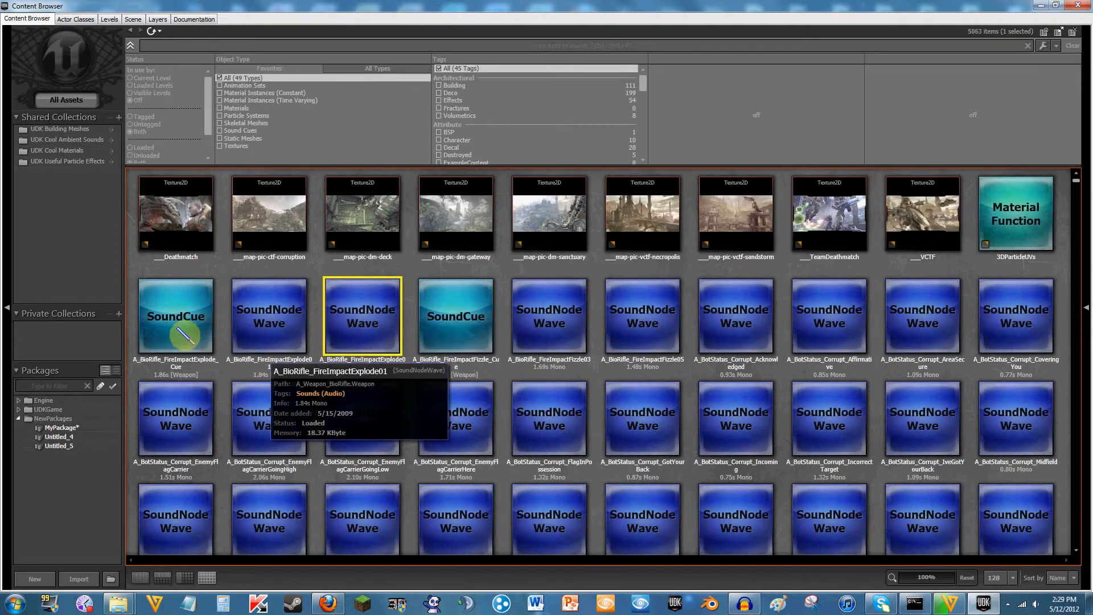
click(175, 329)
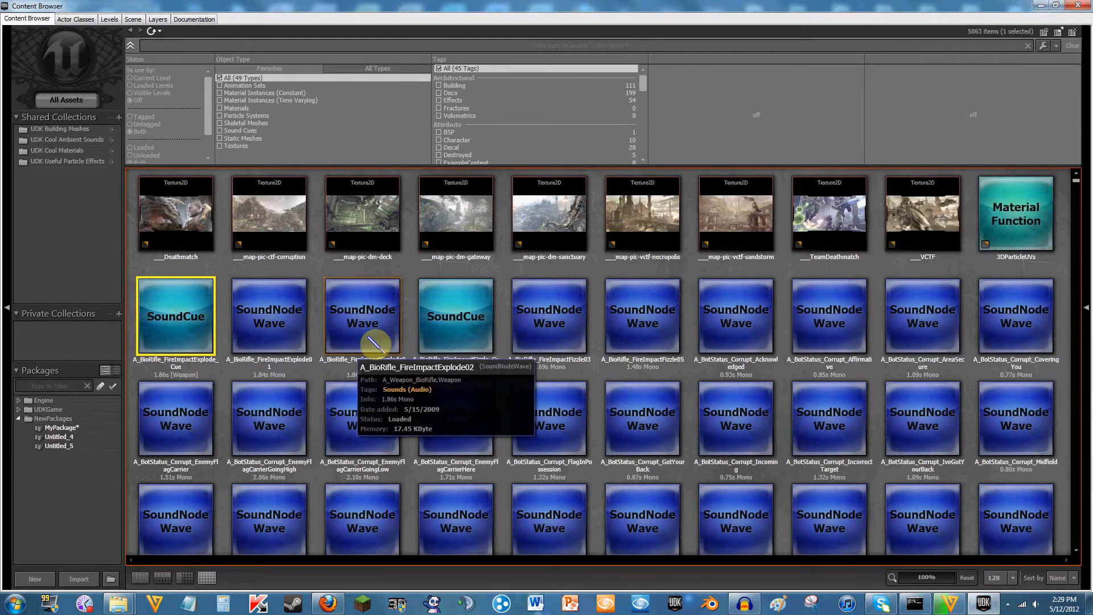
click(322, 377)
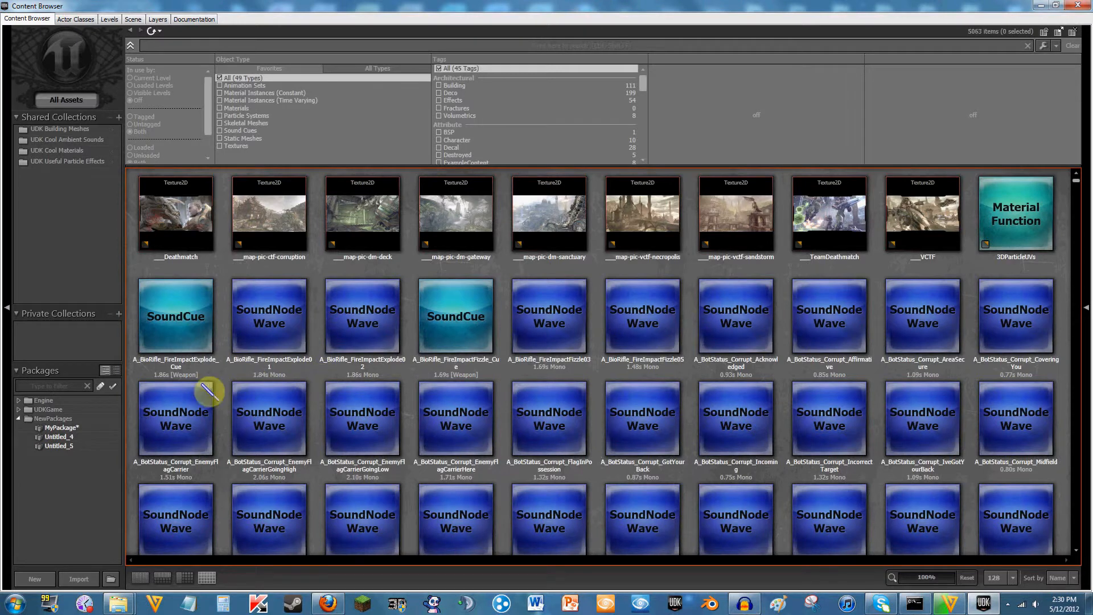
- Open MyPackage's Exciting_Trailer sound in the Sound Previewer to view its compression options, and cancel the conversion
click(57, 427)
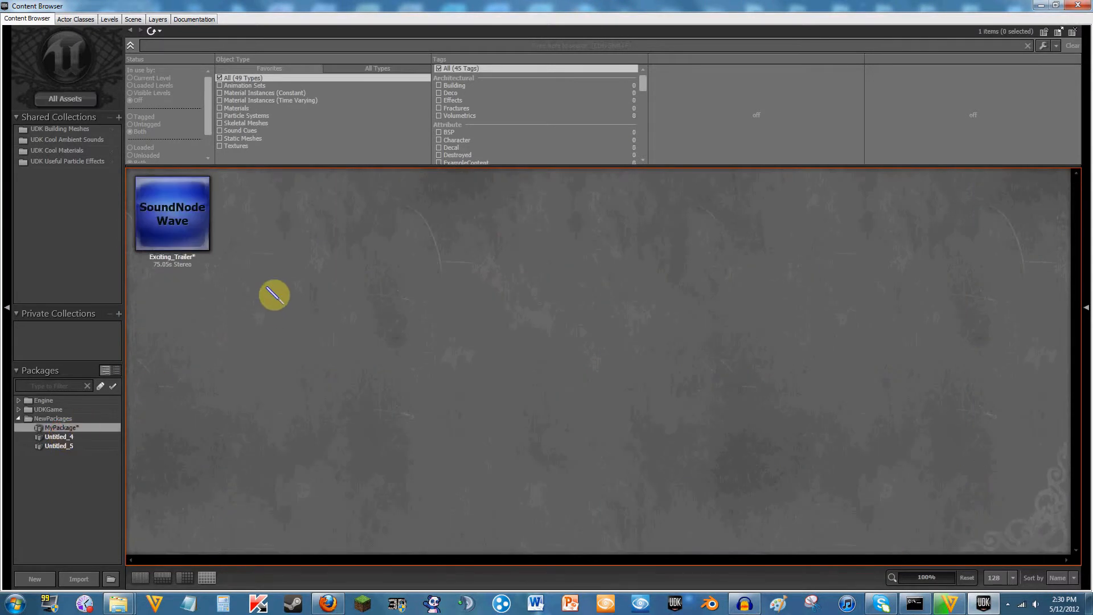
click(206, 220)
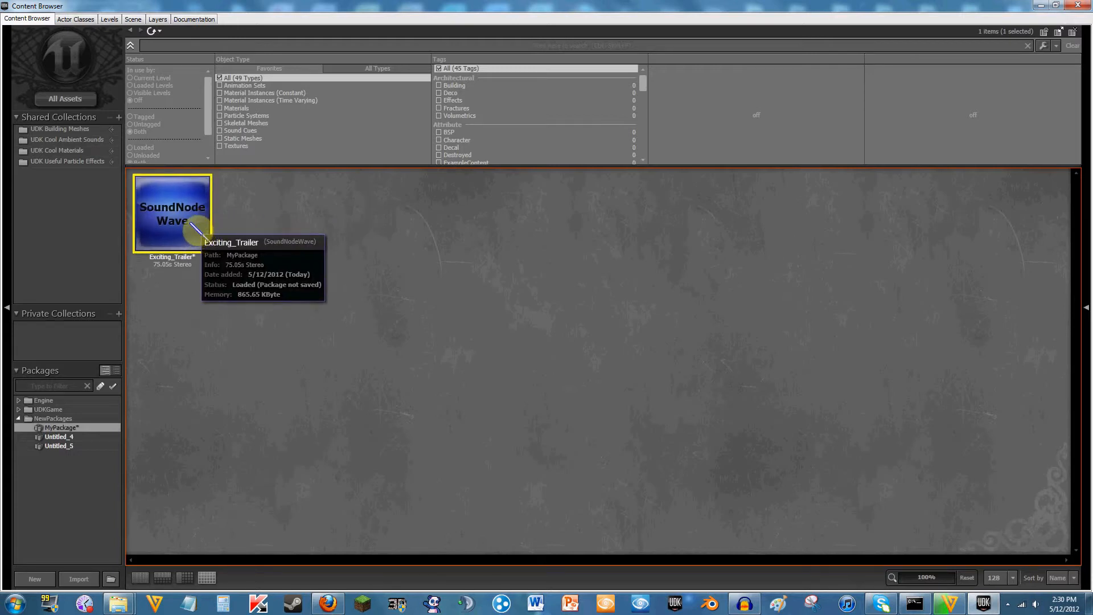
right_click(190, 222)
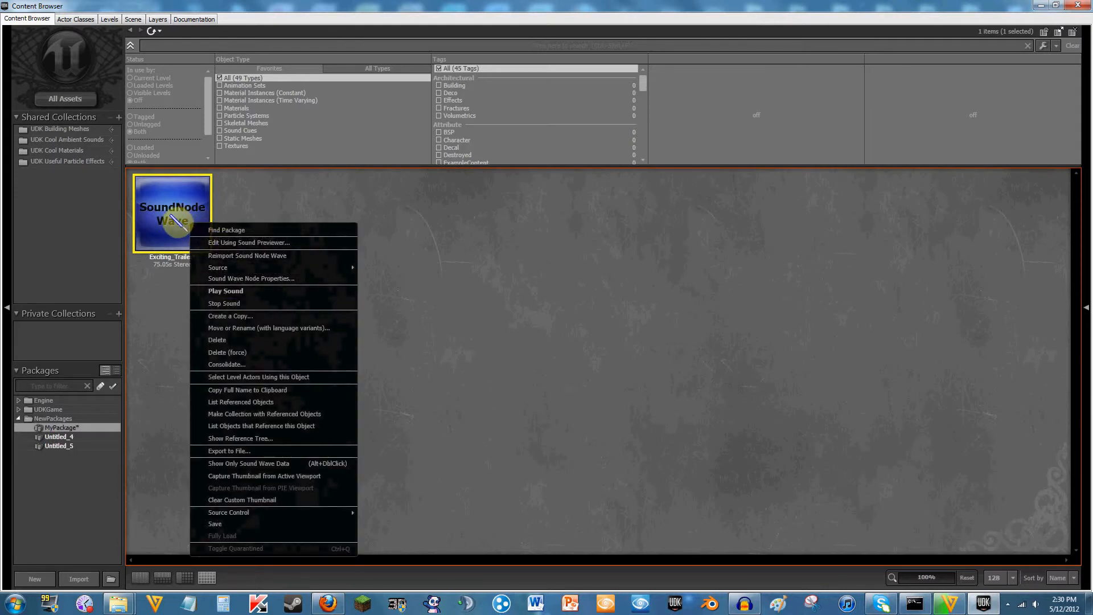
click(212, 243)
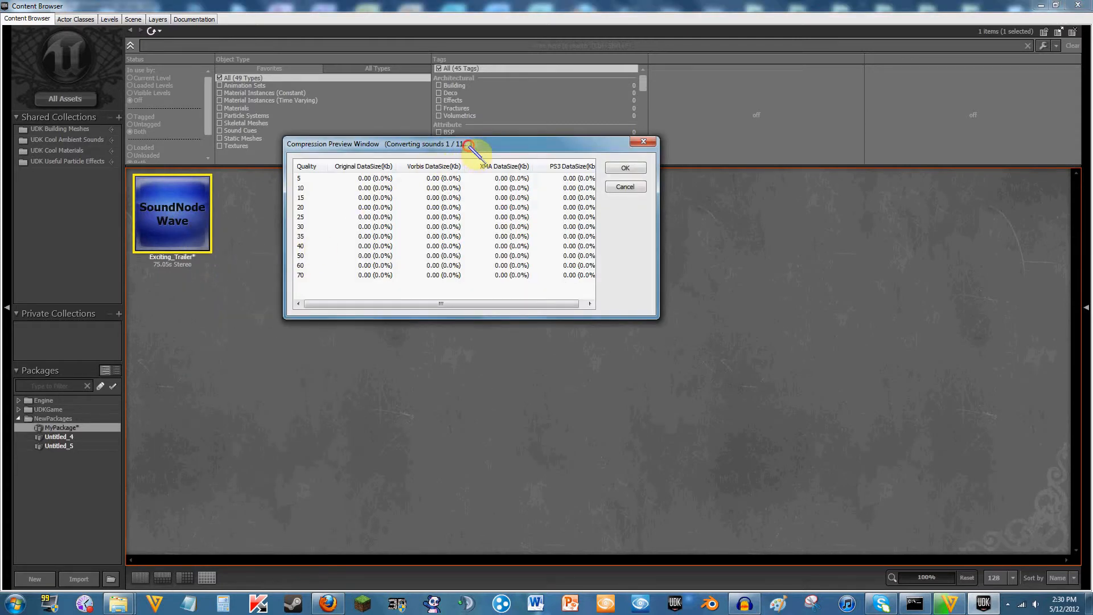
drag(469, 147, 472, 165)
click(625, 202)
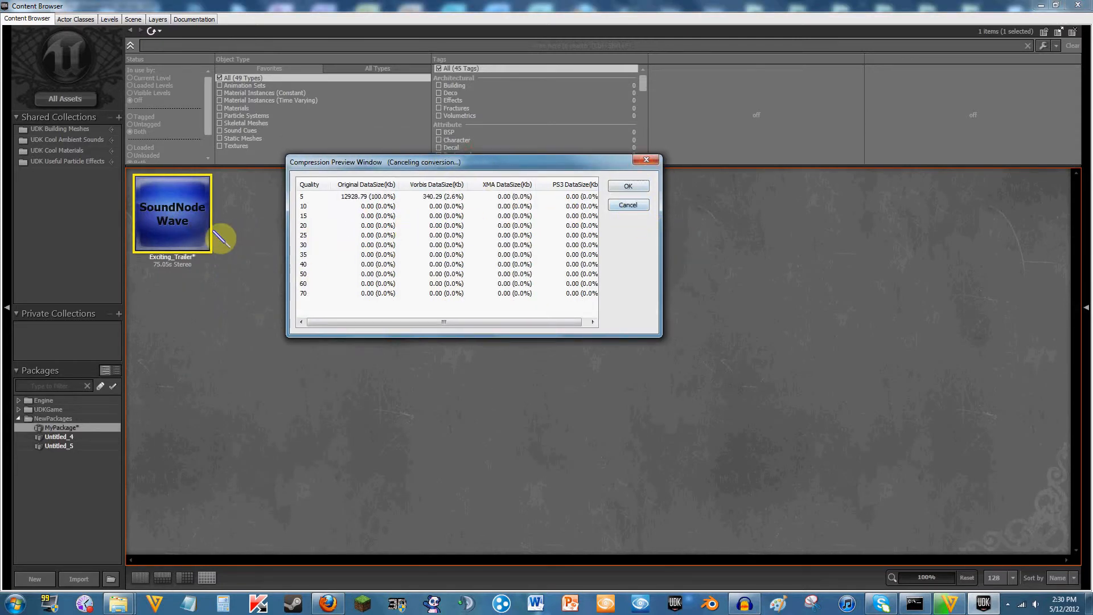
click(626, 205)
right_click(183, 211)
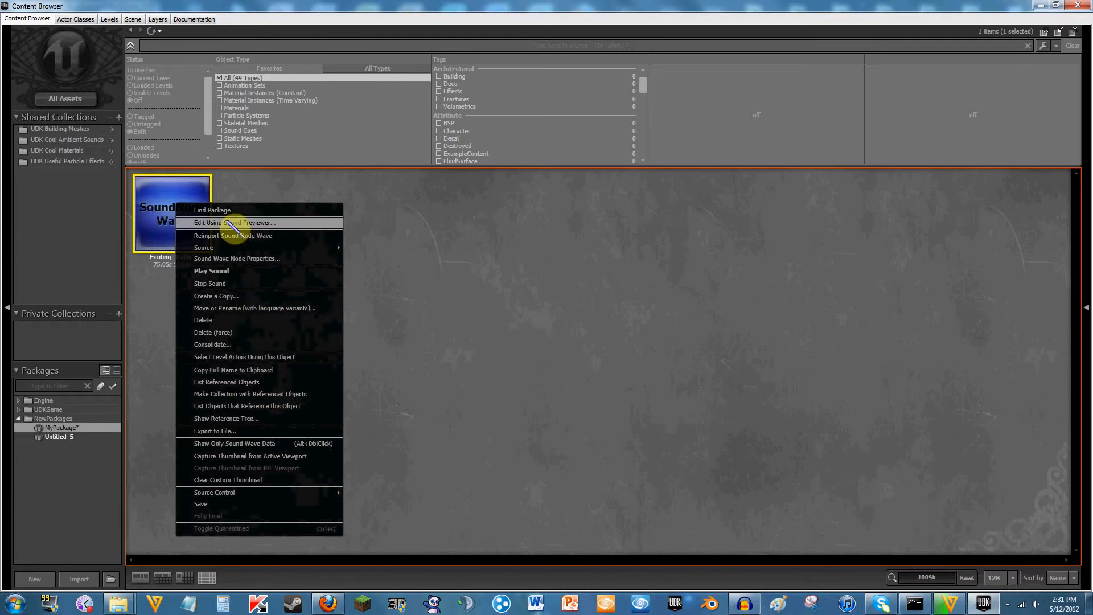
click(522, 511)
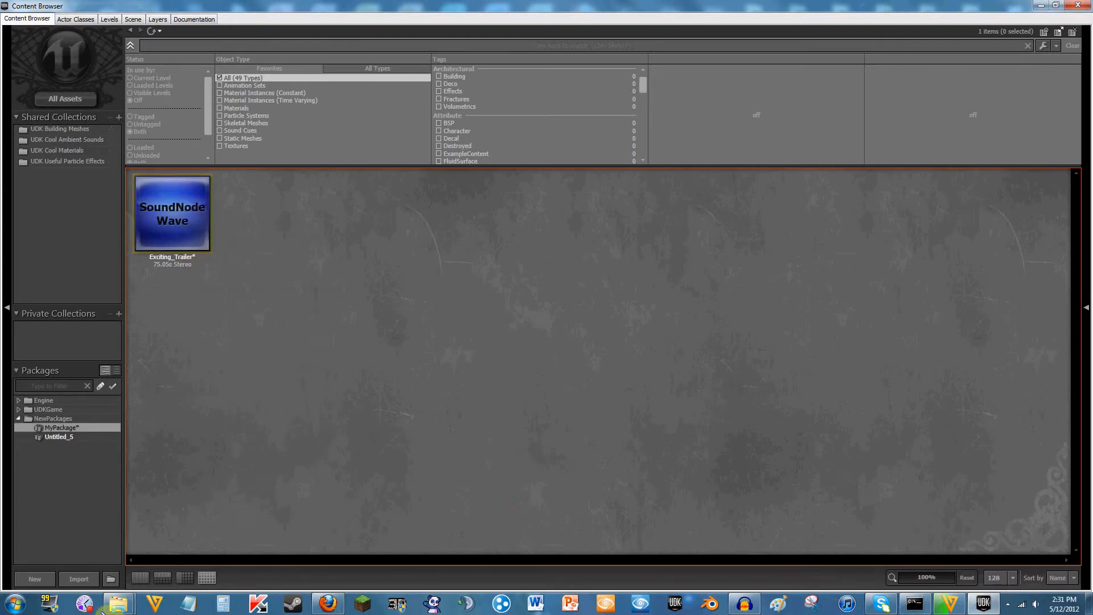
- Choose the Exciting Trailer file from the Instrumentals folder for import into MyPackage, and enable Auto Create Cue
click(78, 578)
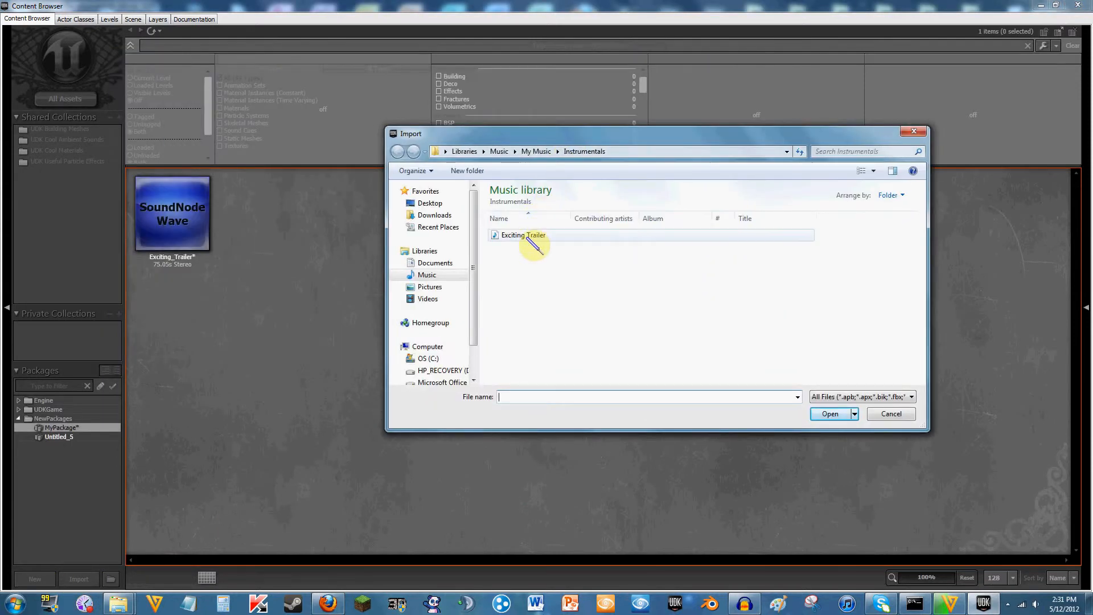
double_click(533, 238)
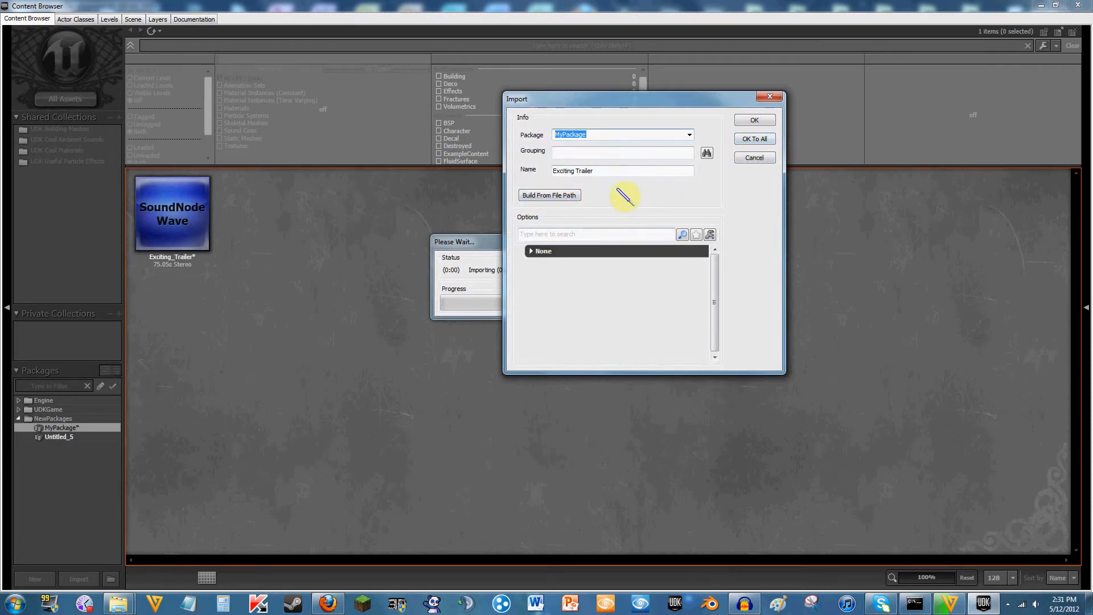
click(703, 252)
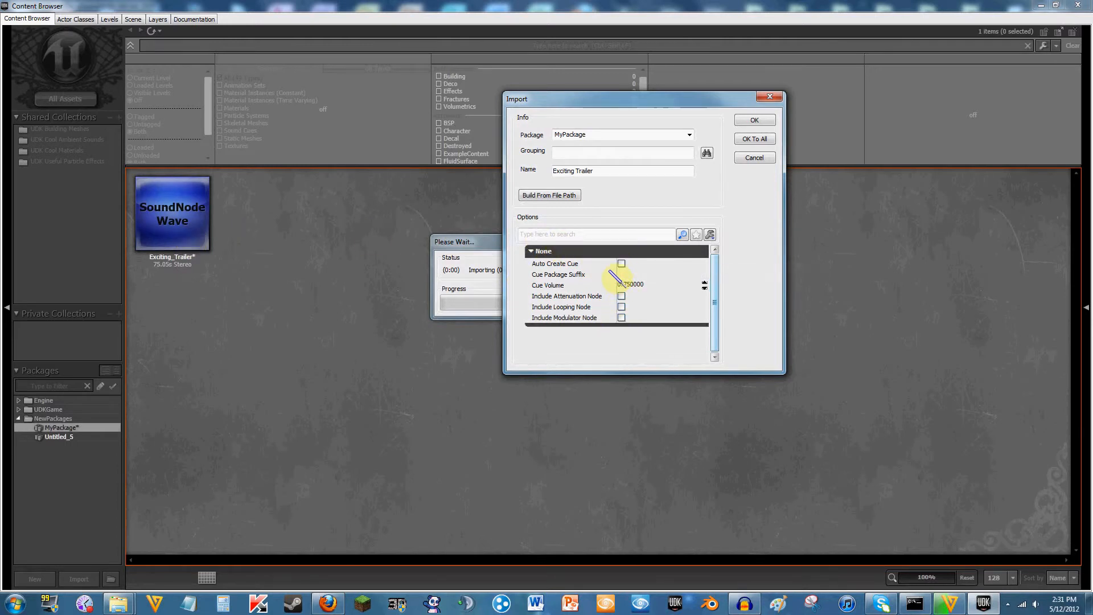
click(544, 251)
click(544, 251)
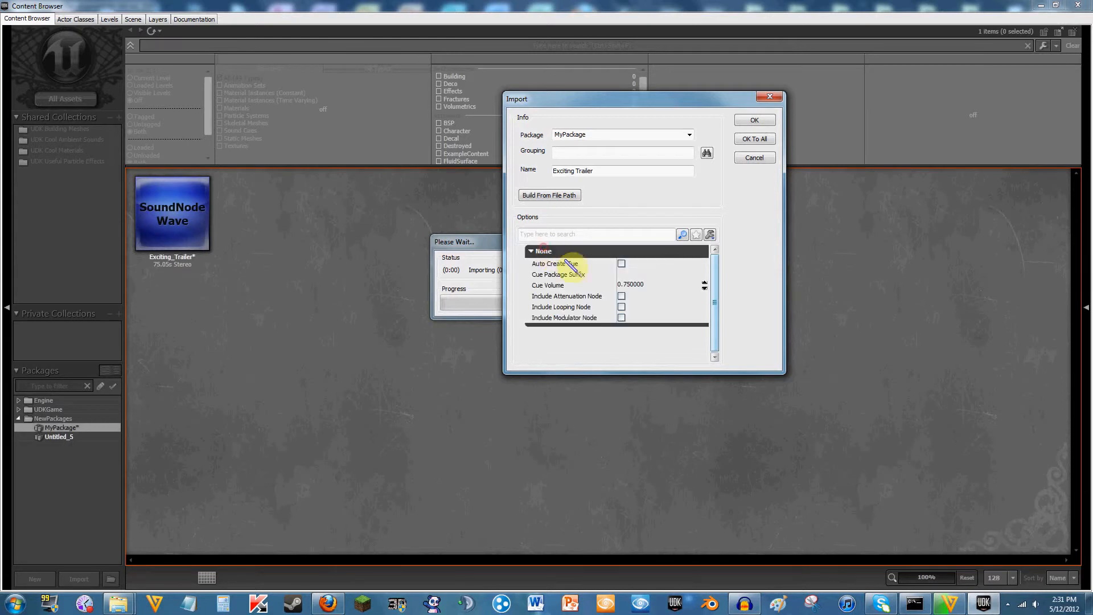
click(621, 263)
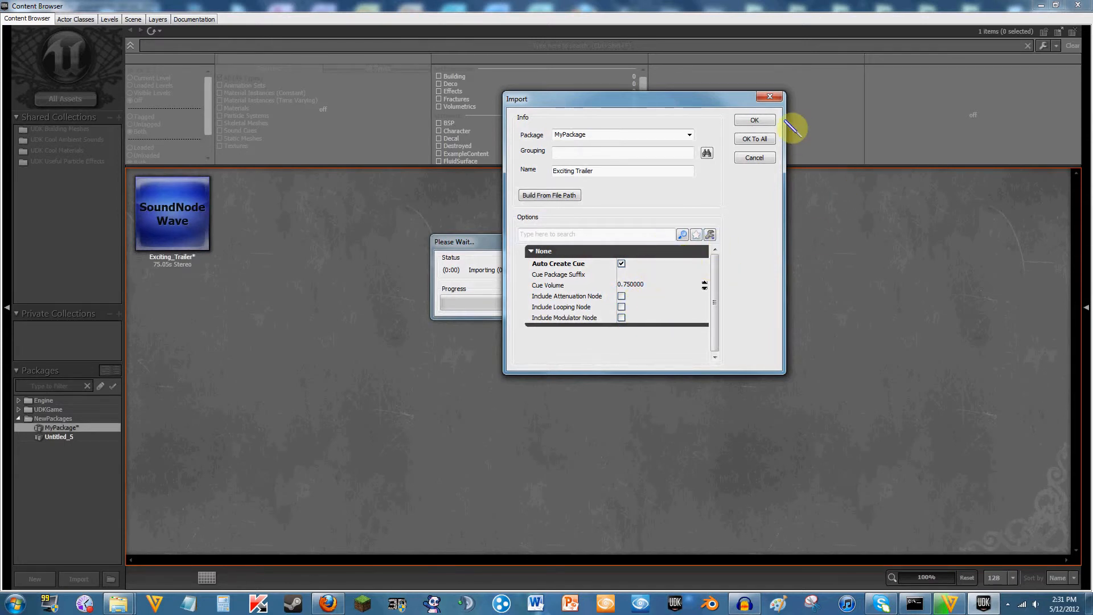
- Name the import Exciting_Trailer, import it over the existing sound with its settings overwritten, and select the Exciting_Trailer_Cue asset
click(755, 121)
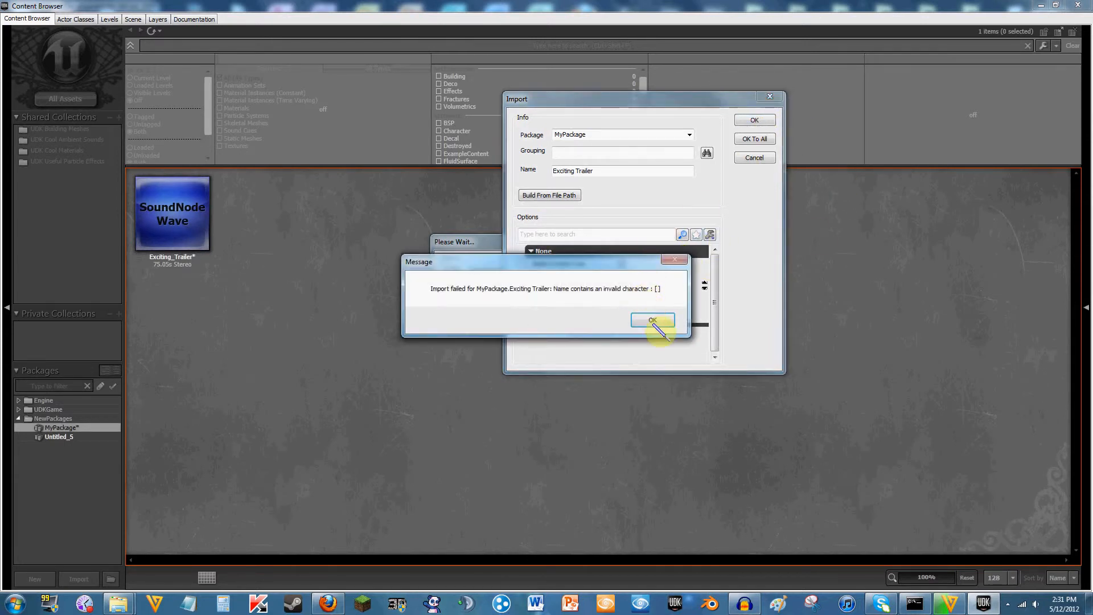
click(653, 320)
click(574, 170)
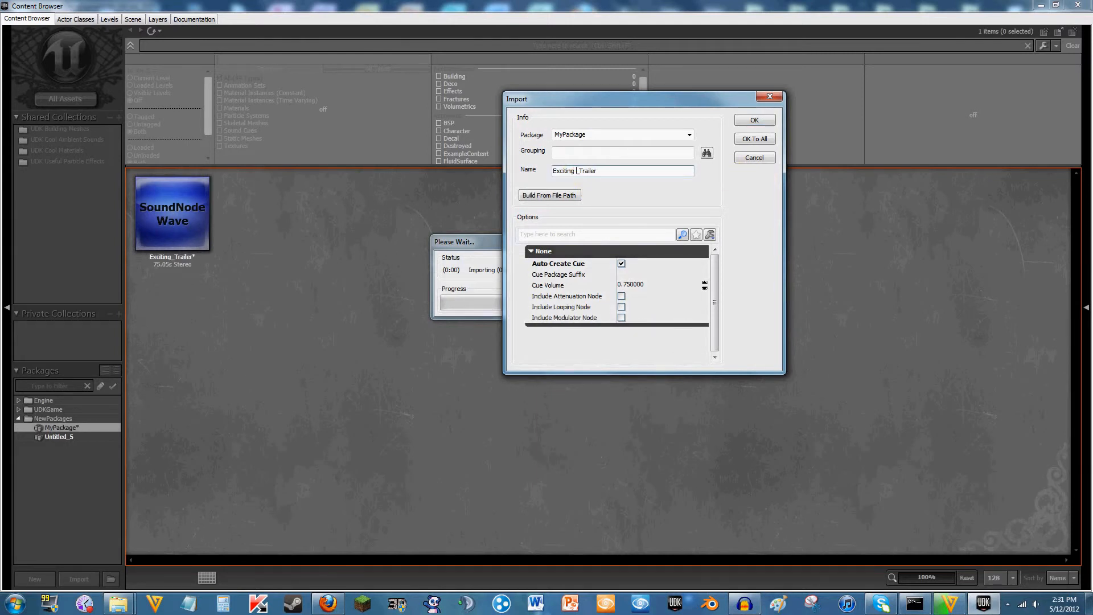
click(743, 121)
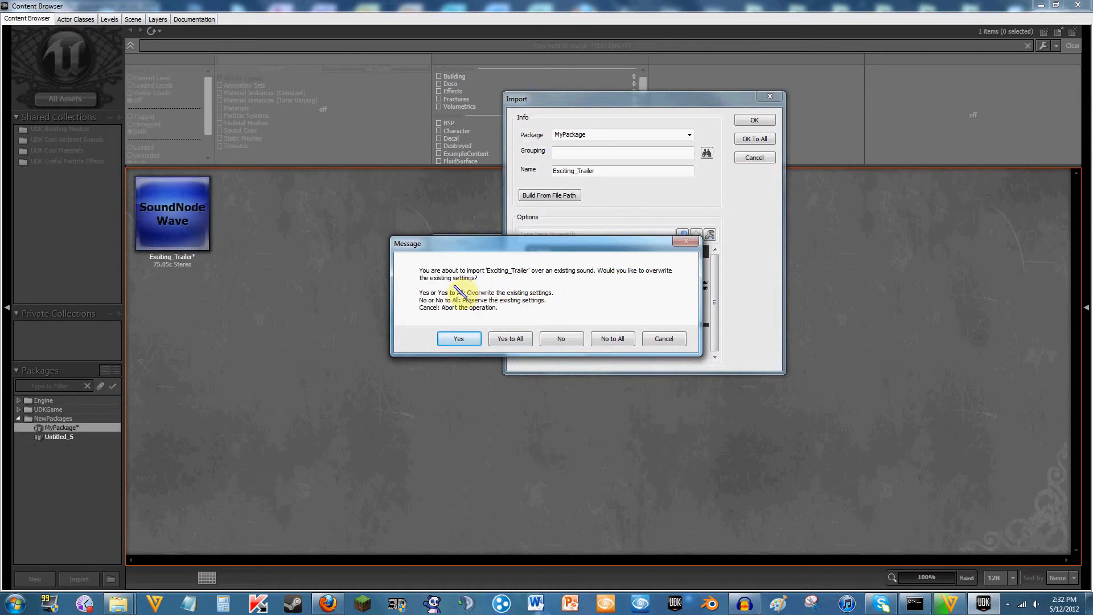
click(462, 338)
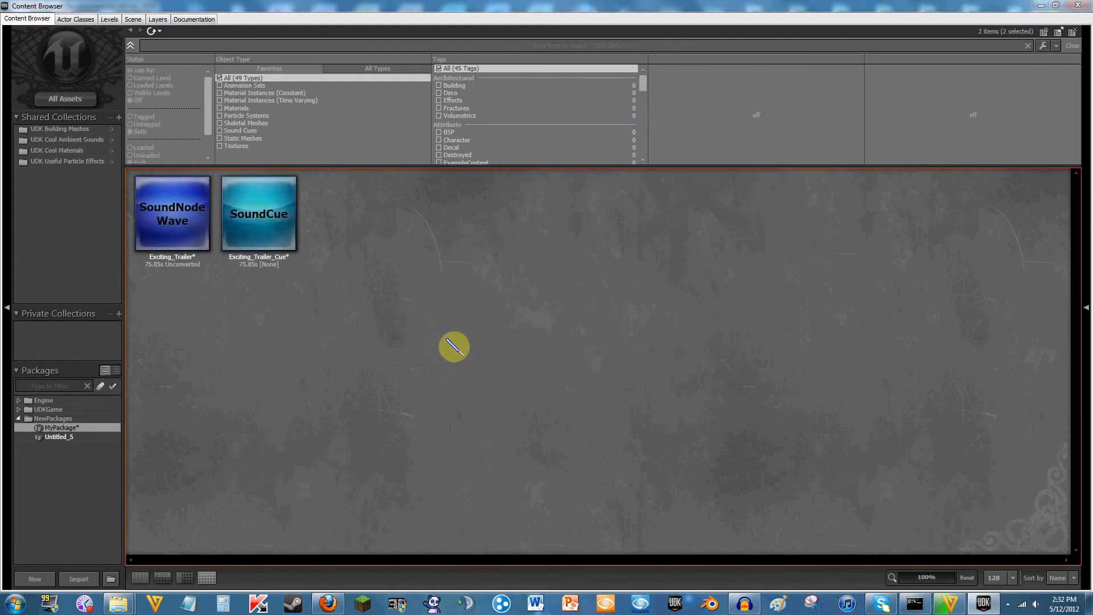
click(361, 312)
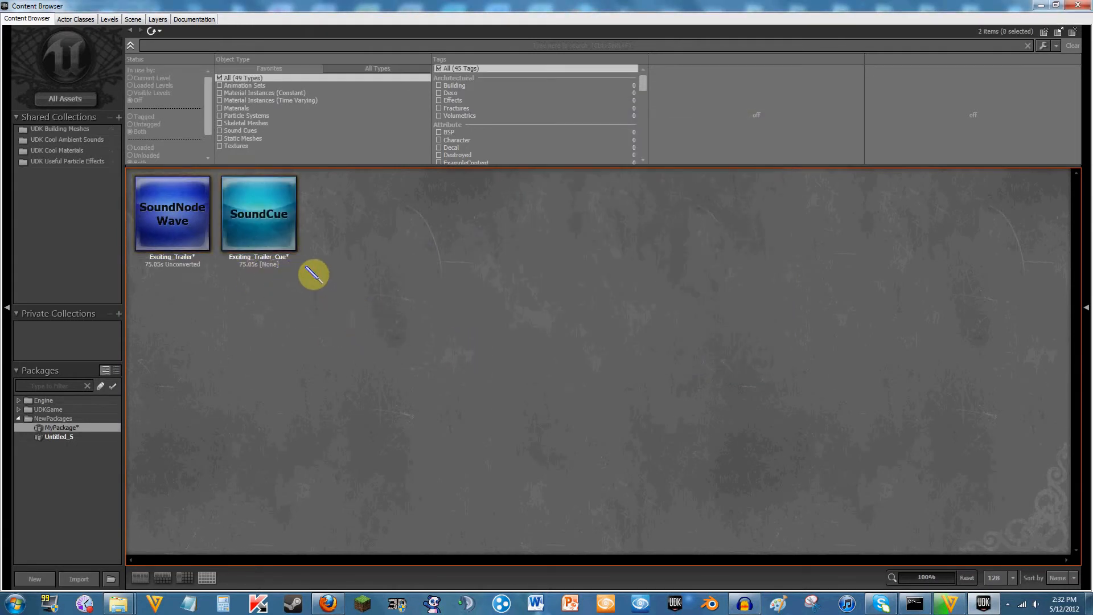
click(280, 226)
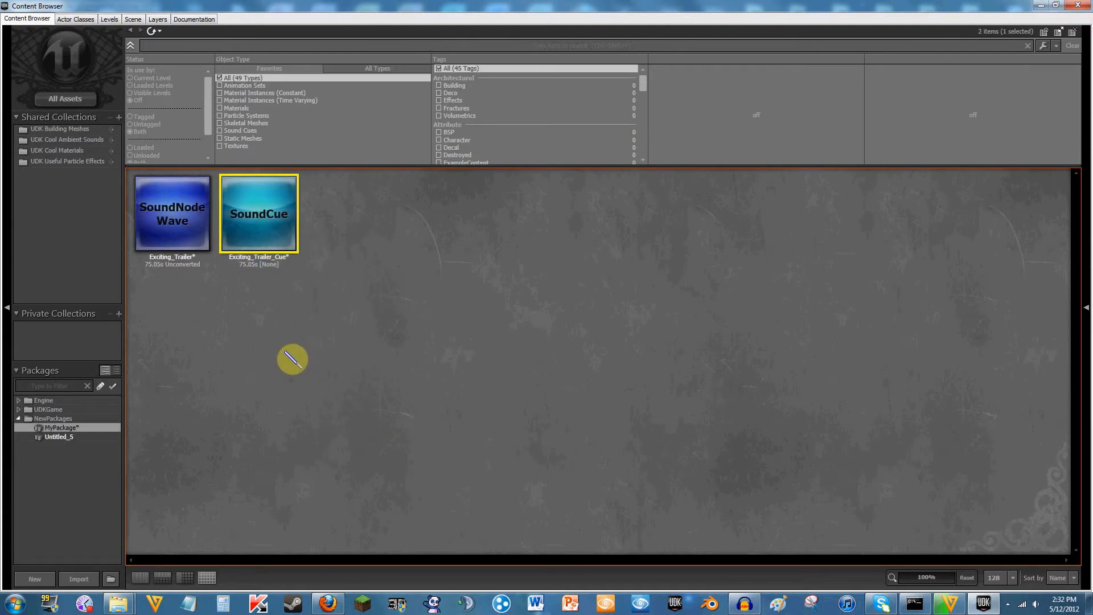
- Compare the actions available for the Exciting_Trailer_Cue sound cue with those for the Exciting_Trailer sound node wave
click(376, 316)
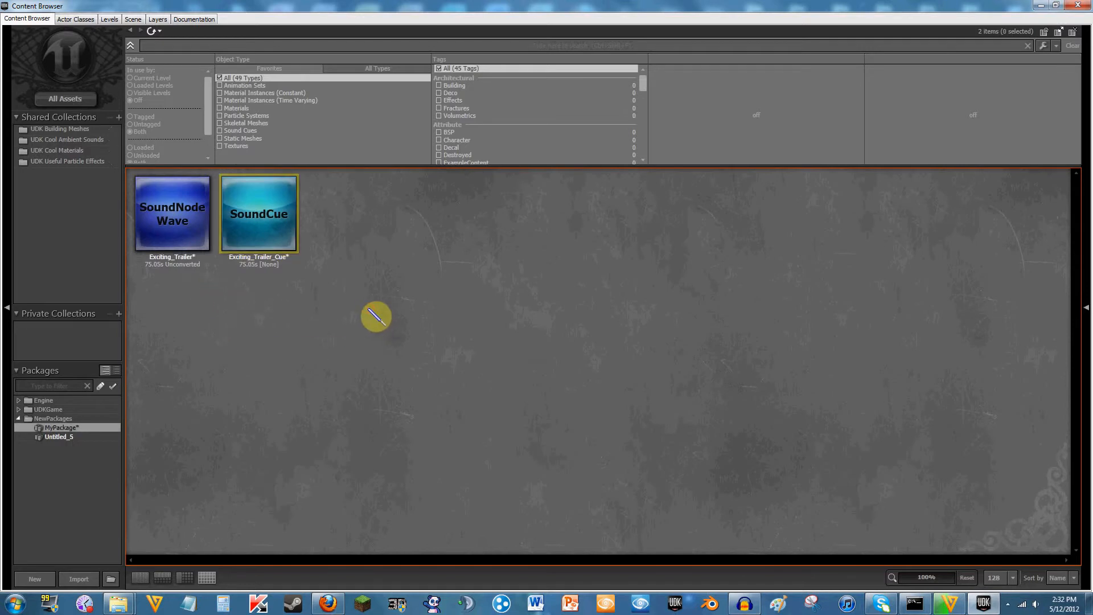
right_click(263, 217)
click(328, 293)
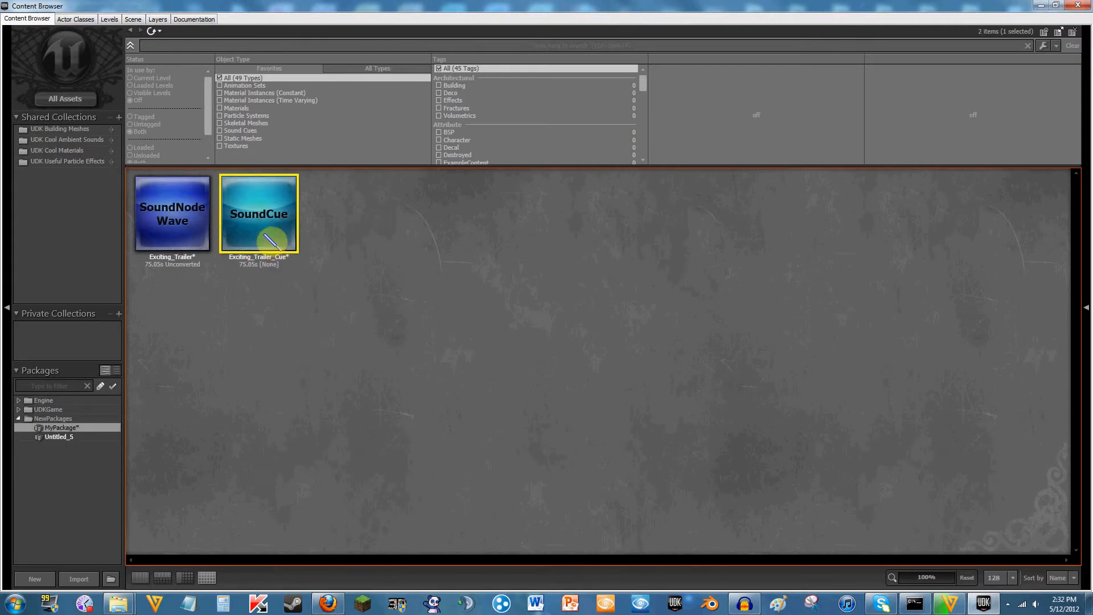
right_click(264, 236)
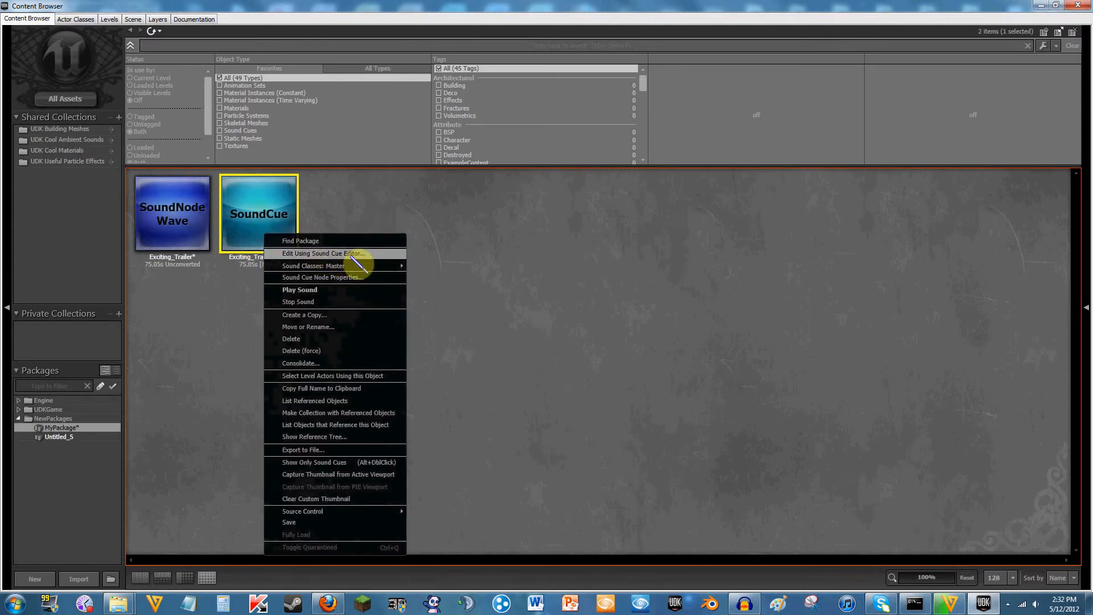
click(174, 228)
right_click(171, 224)
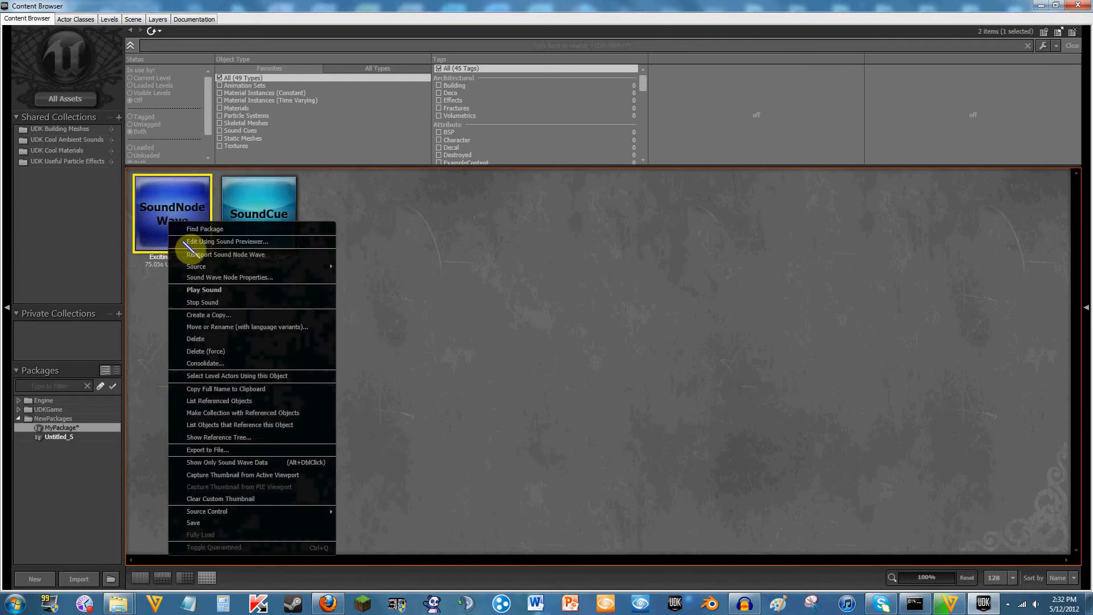
click(424, 237)
- Open Exciting_Trailer_Cue in the Sound Cue Editor, show the cue's own properties, and maximise the editor window
right_click(279, 215)
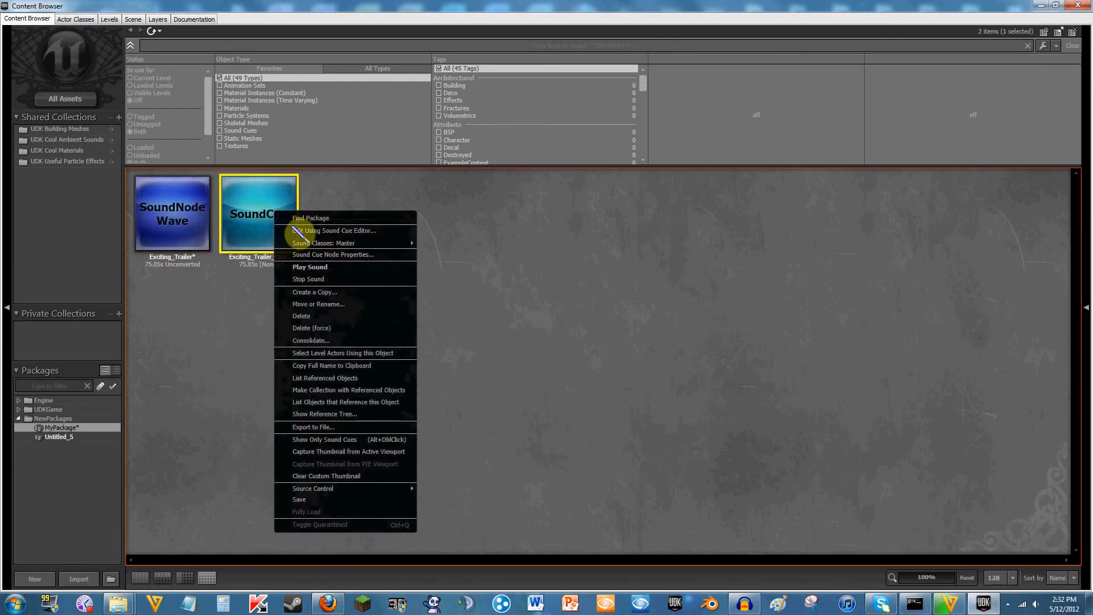
click(300, 226)
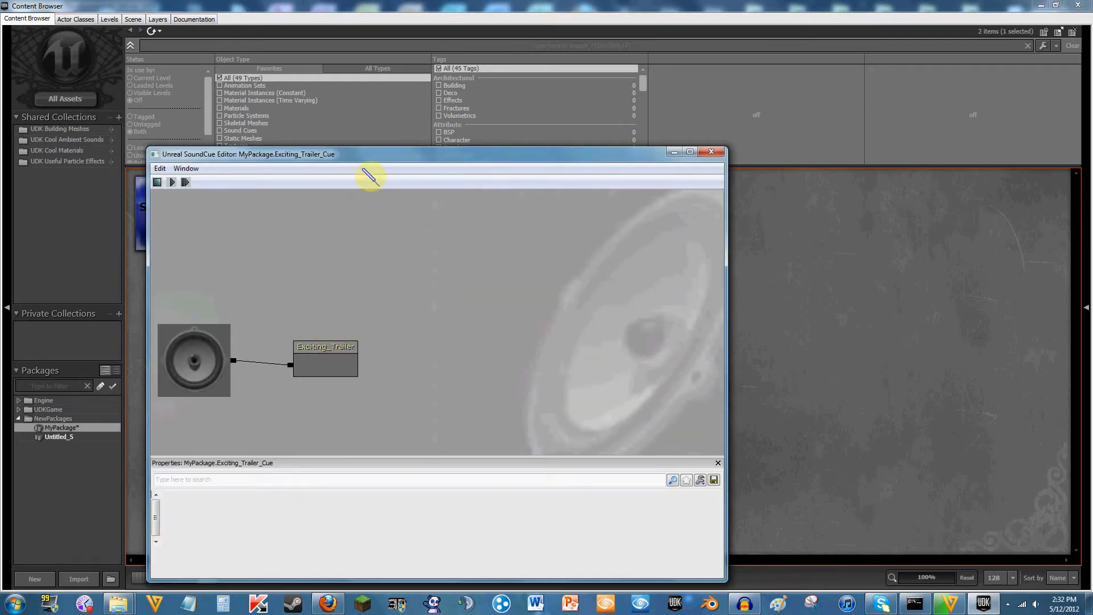
drag(391, 158, 508, 97)
click(809, 90)
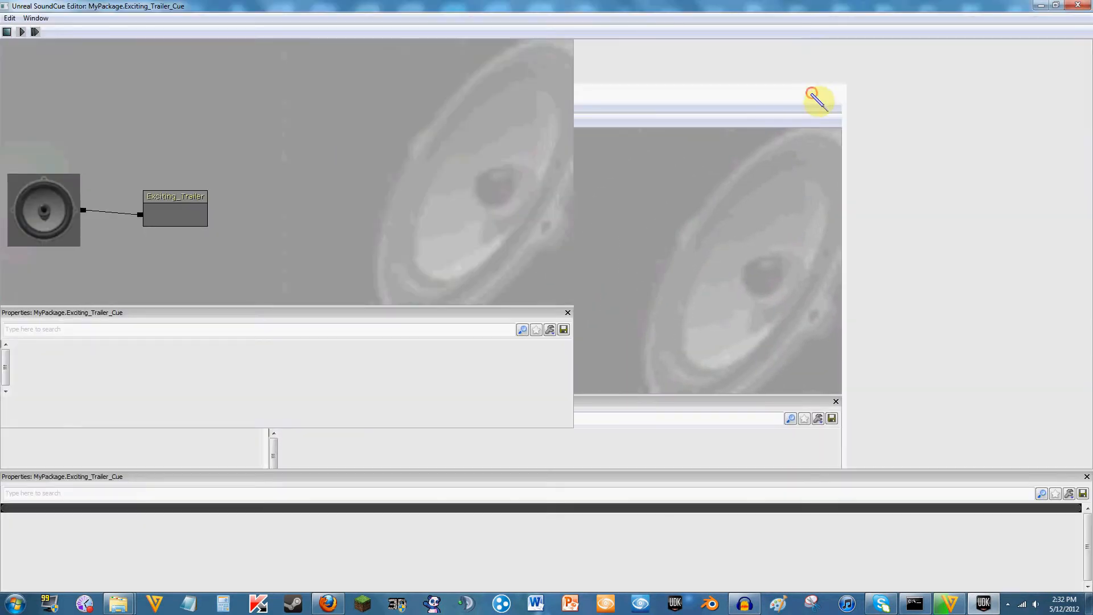
click(412, 259)
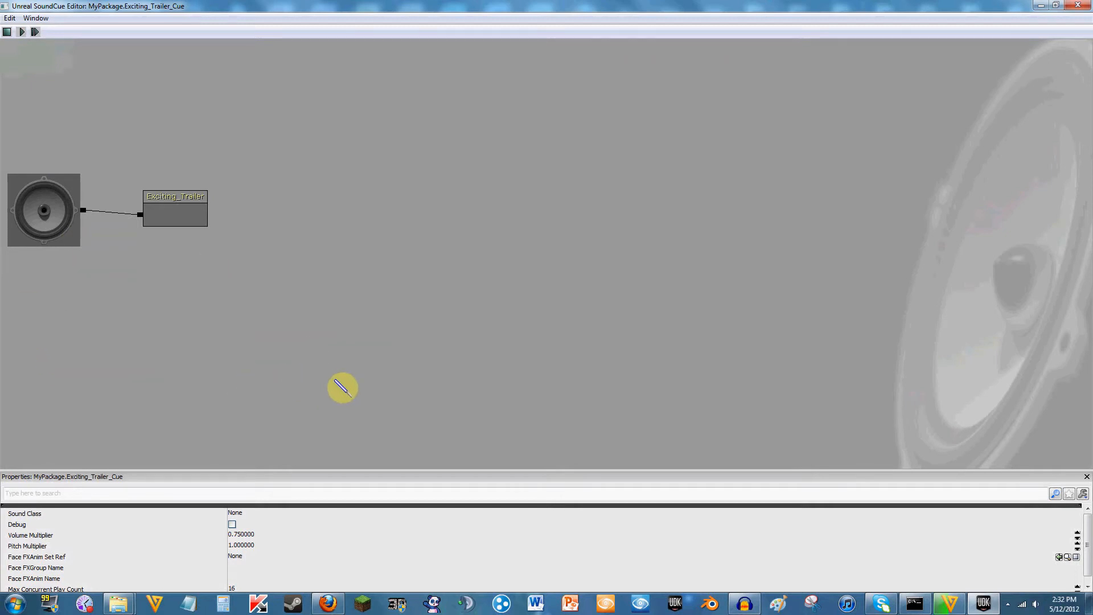
double_click(918, 9)
drag(917, 43, 705, 89)
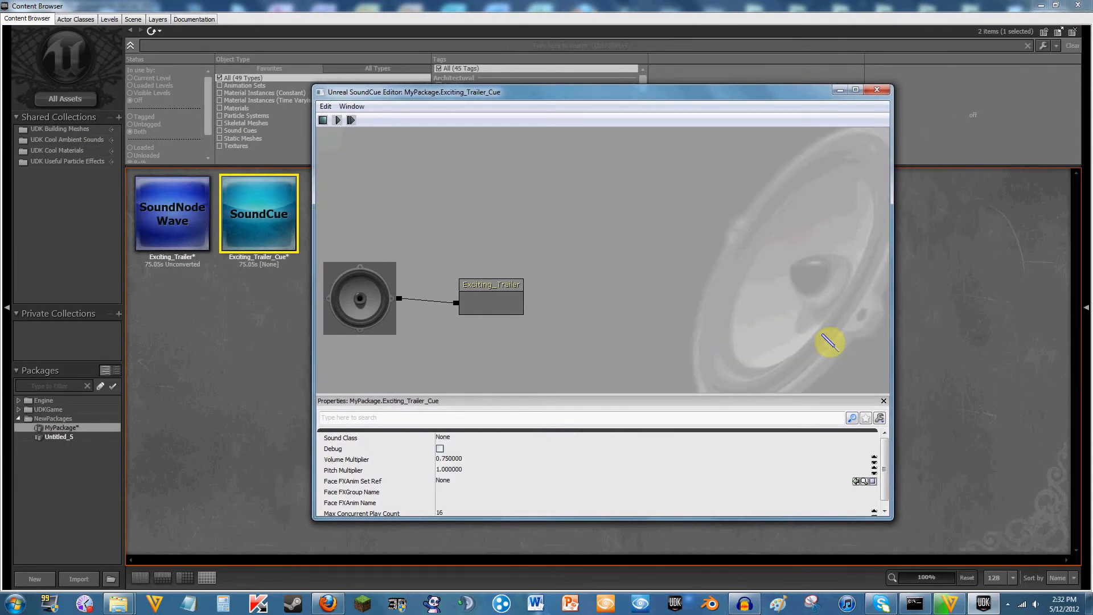
click(855, 90)
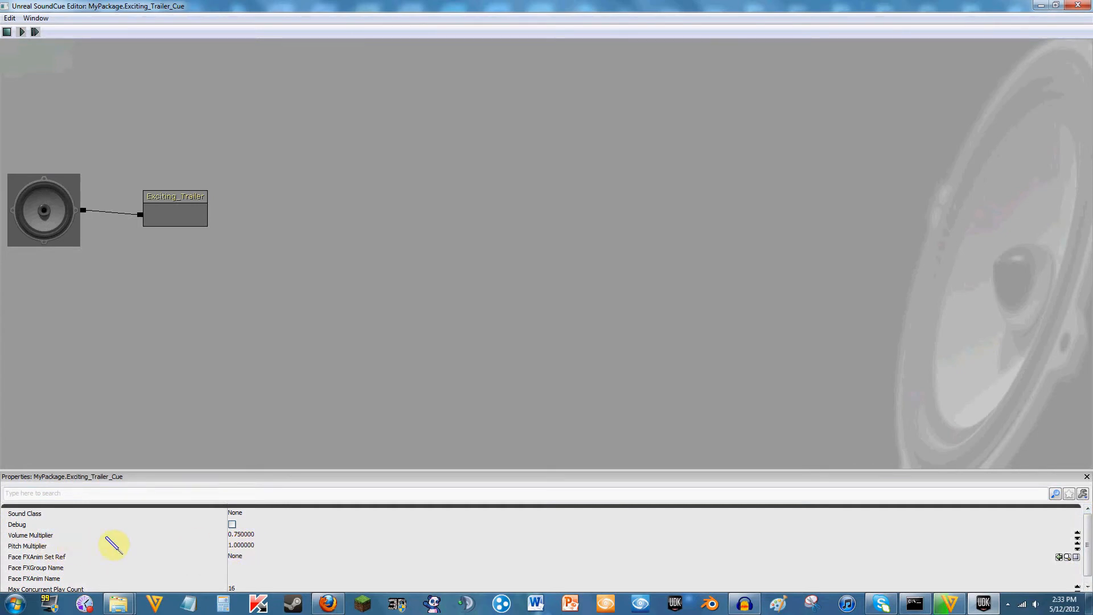
- Try the cue with a Pitch Multiplier of 3 by playing it, and reset the multiplier to 1
click(235, 534)
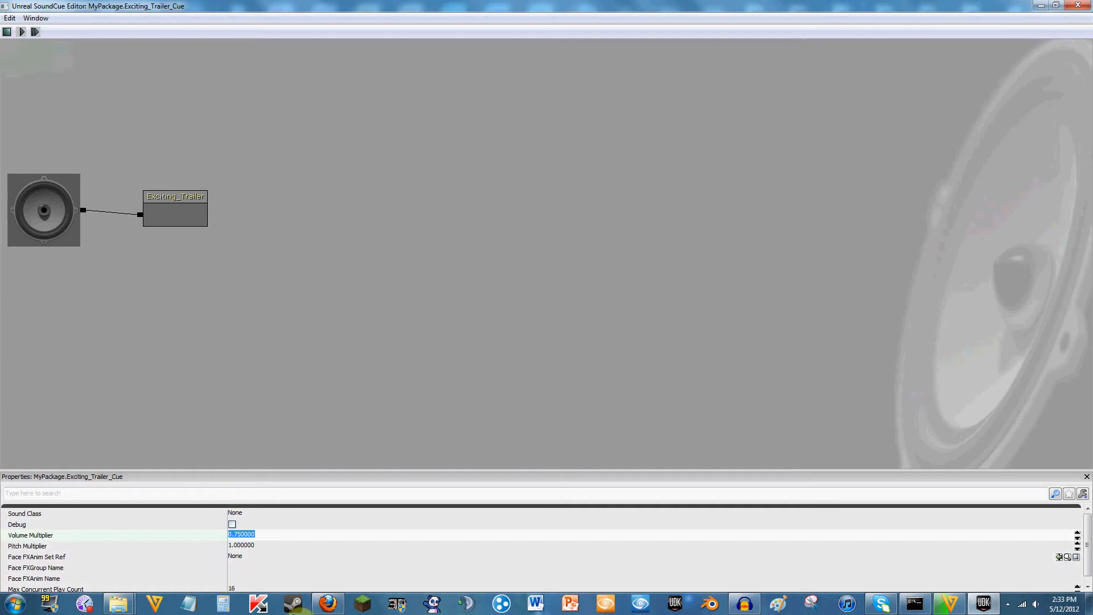
click(236, 544)
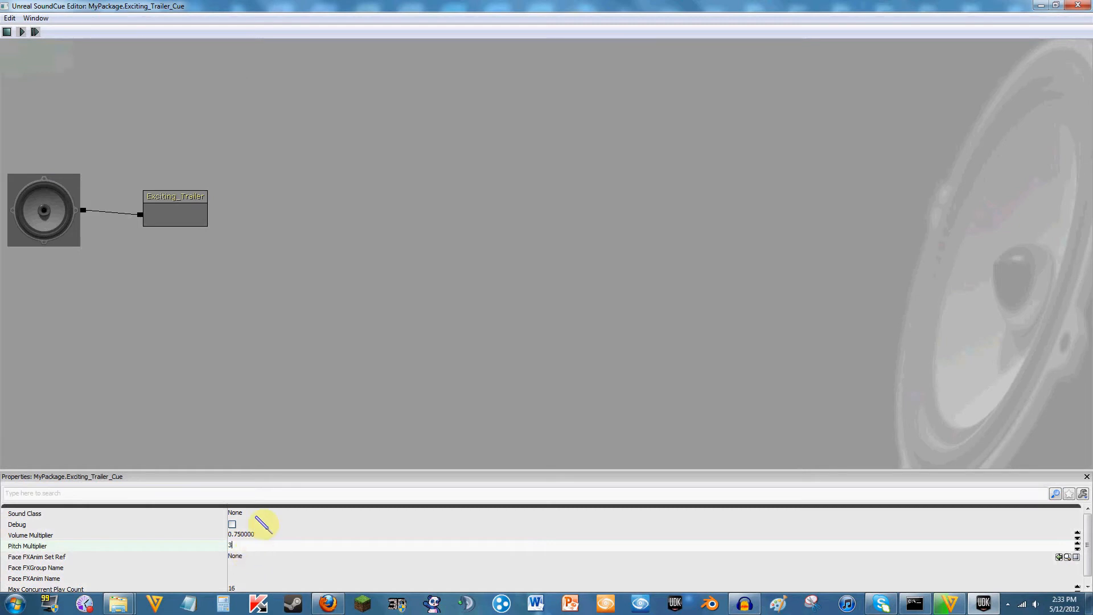
text(3)
key(Return)
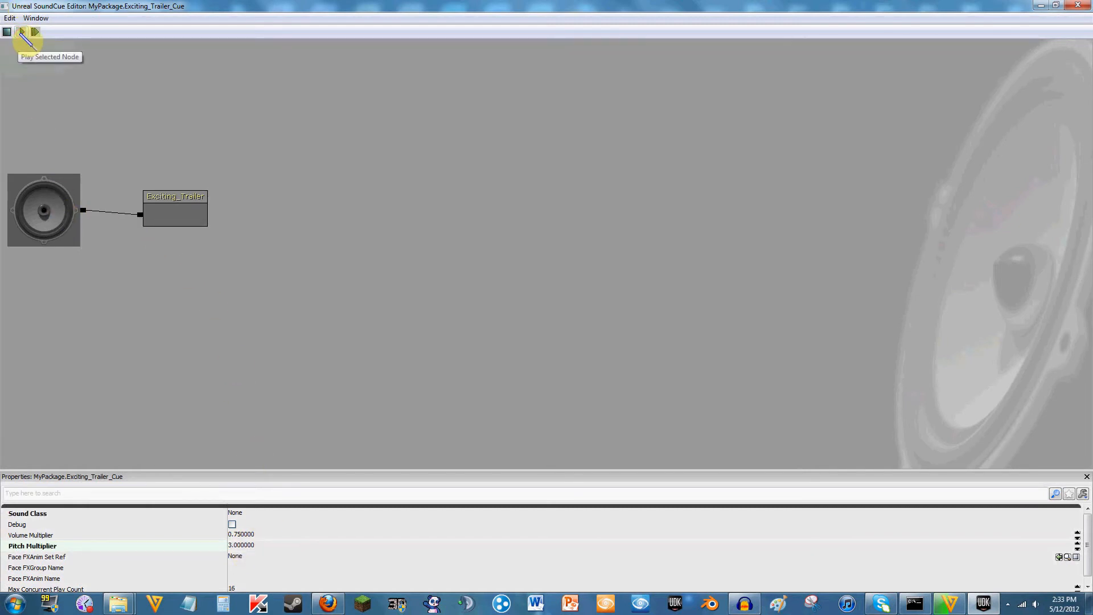
click(19, 32)
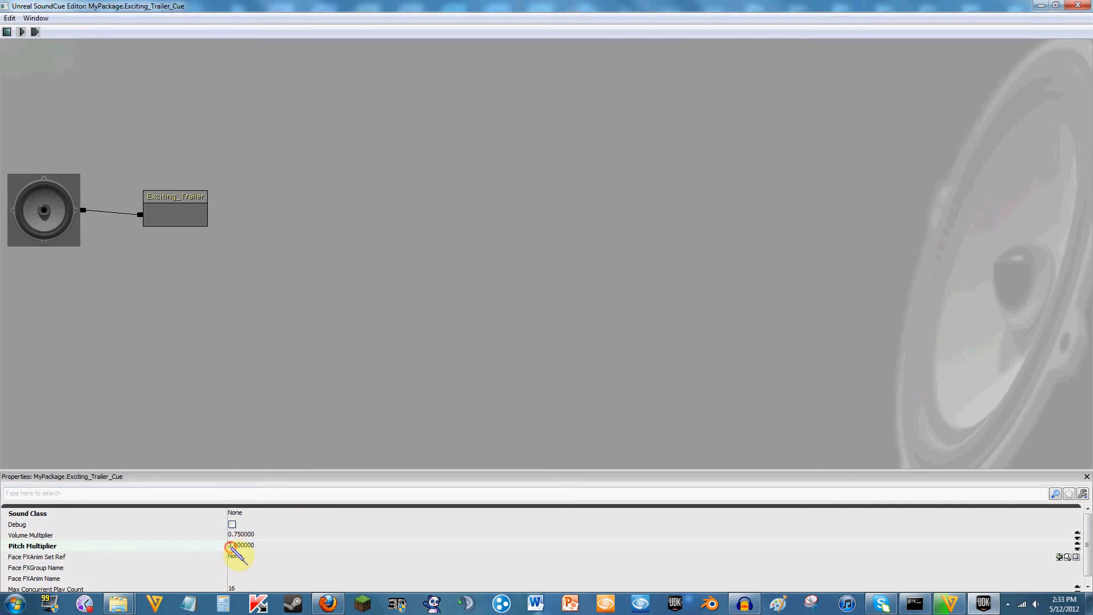
click(230, 546)
text(1)
click(290, 416)
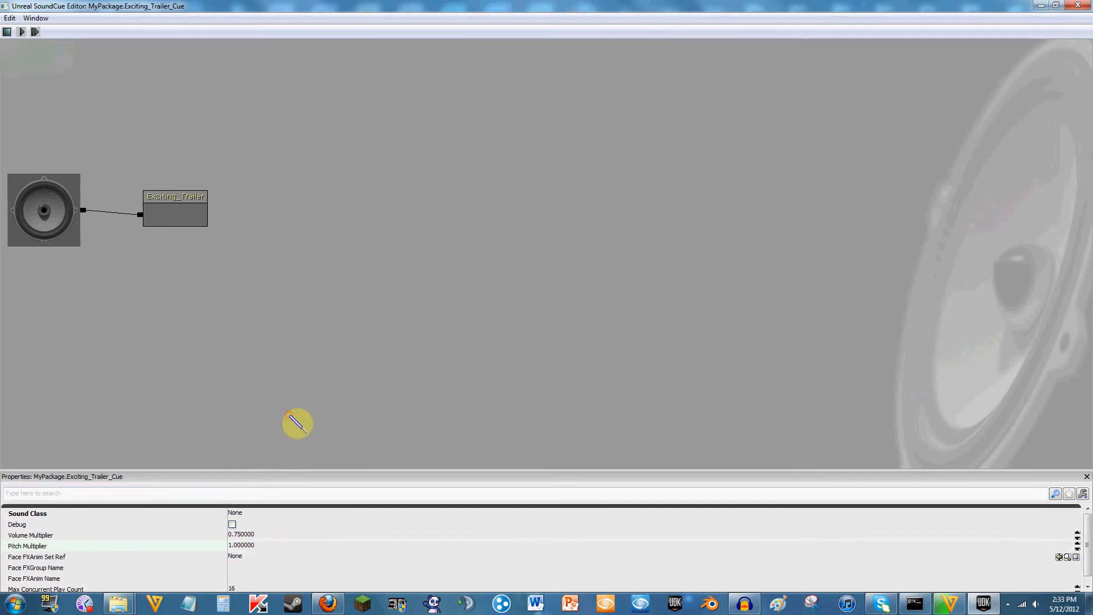
- Try a Pitch Multiplier of 0.5 on the cue, stop the playback, and reset the multiplier to 1
click(235, 545)
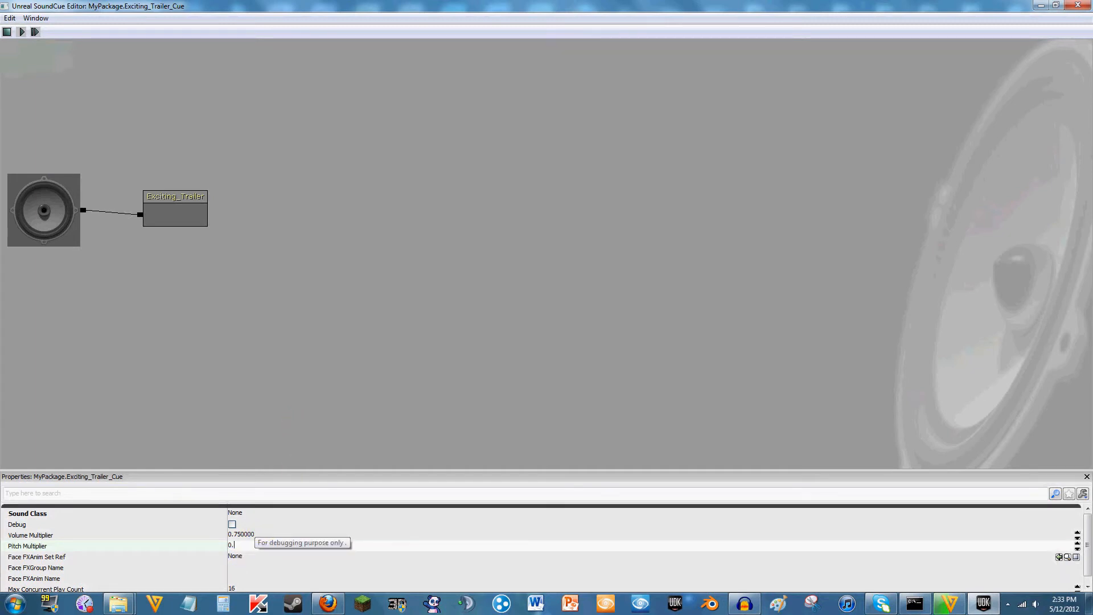
key(Return)
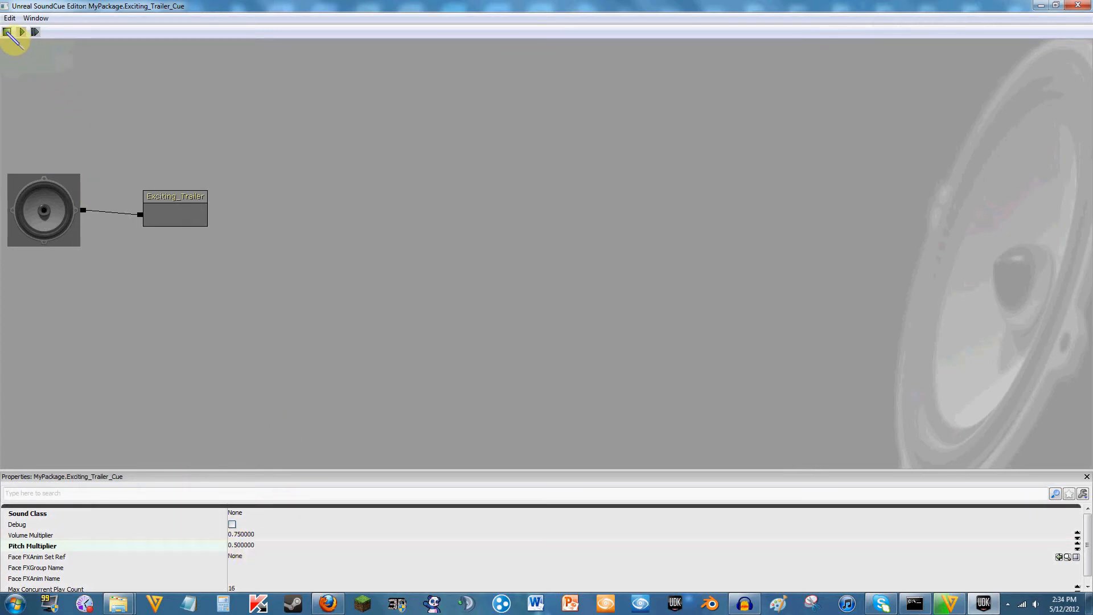
click(7, 32)
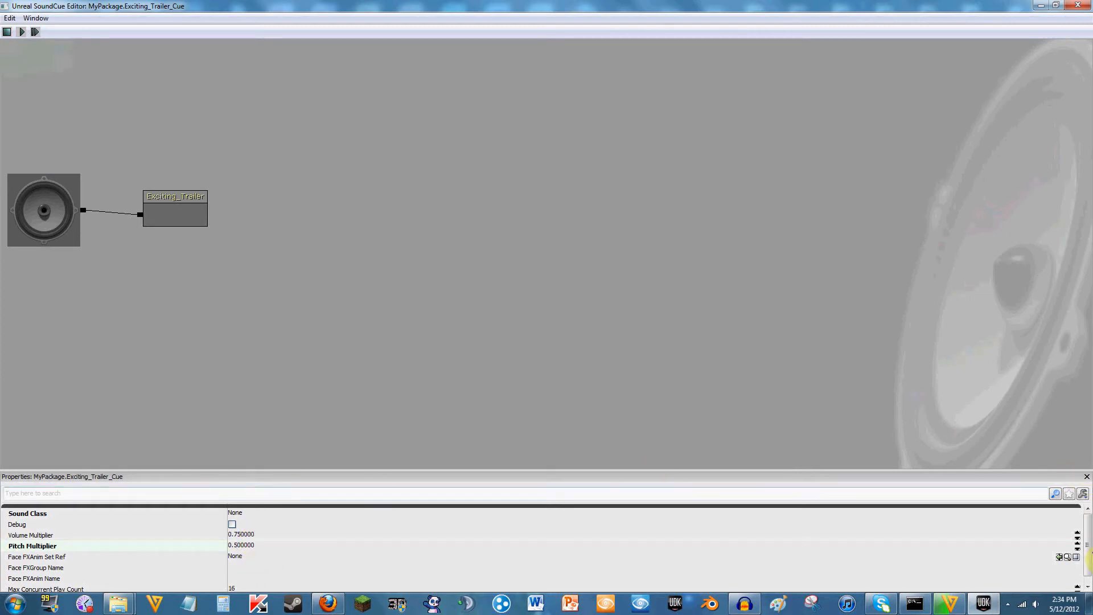
drag(1088, 543, 1088, 556)
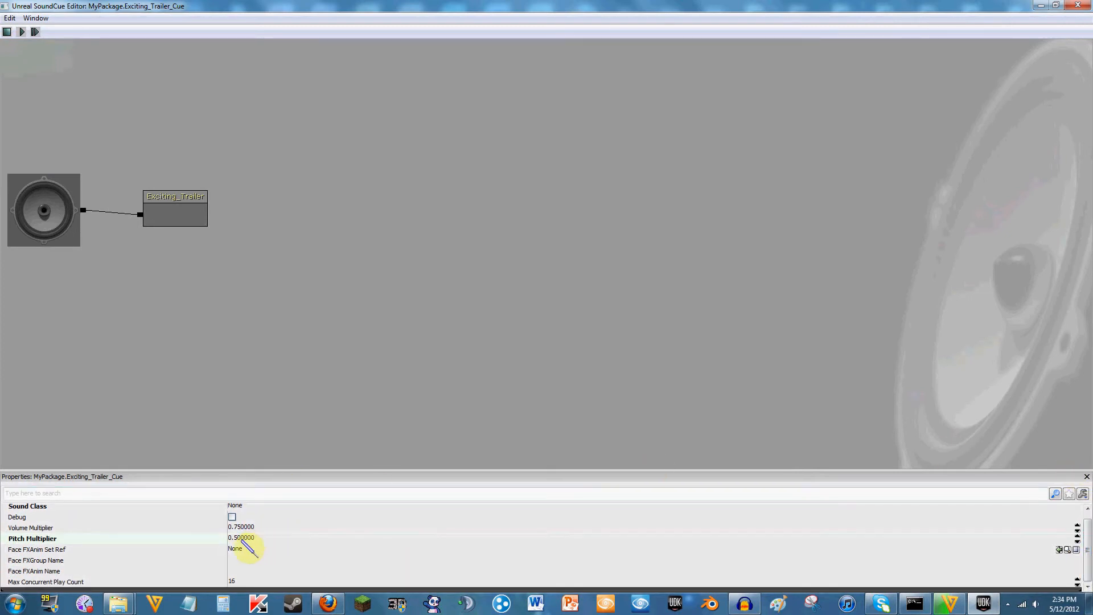
click(240, 538)
text(1)
click(266, 366)
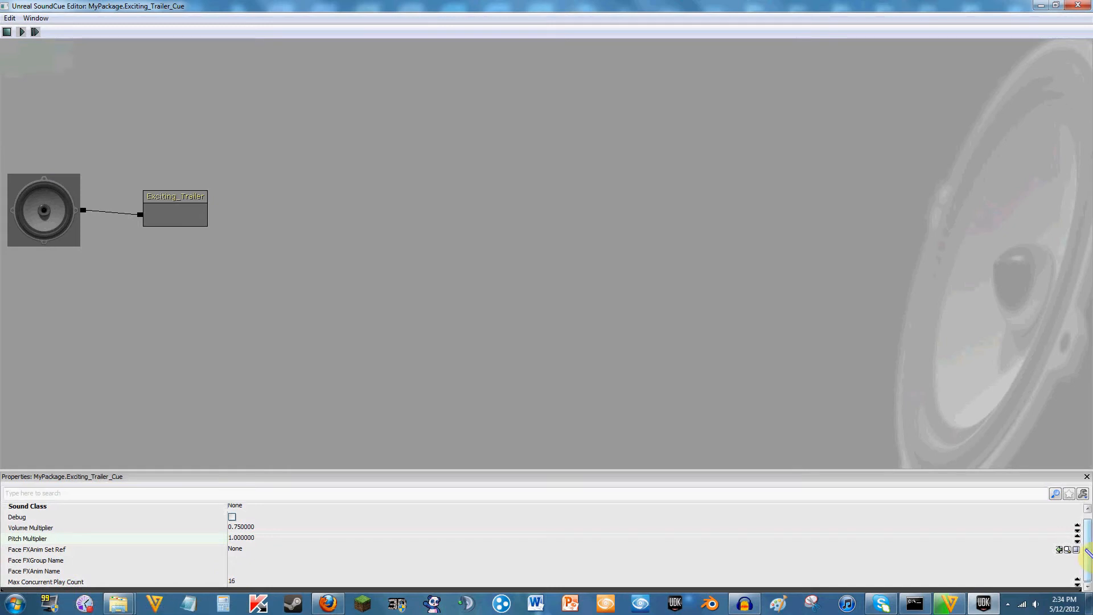
- View the properties of the Exciting_Trailer wave node and the cue, and move the wave node slightly above the speaker node
drag(1085, 548, 1083, 533)
click(72, 405)
drag(73, 394, 72, 388)
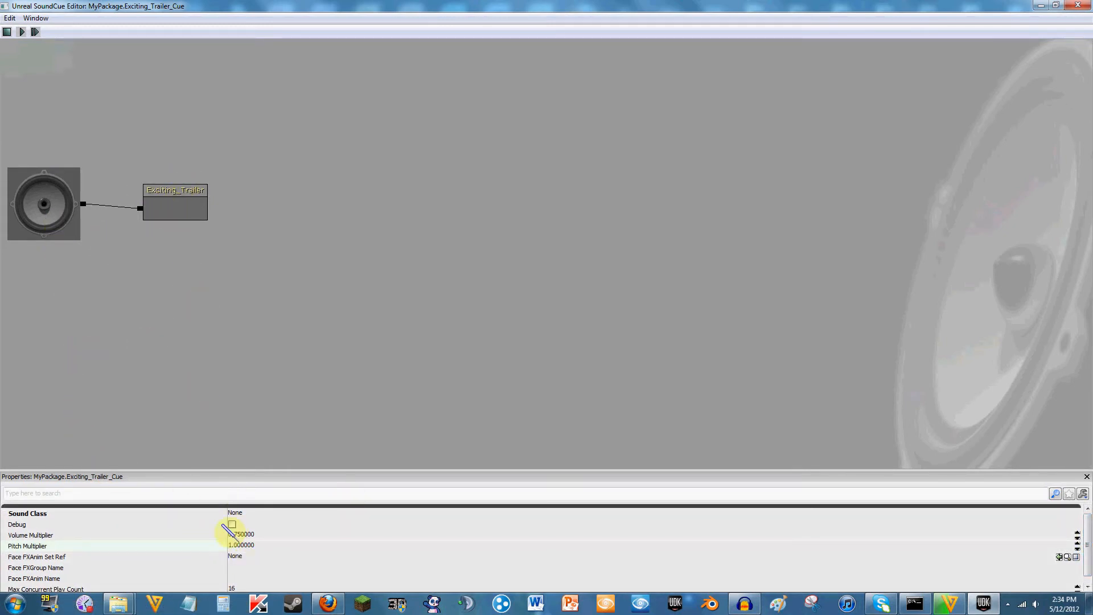
click(218, 361)
click(170, 214)
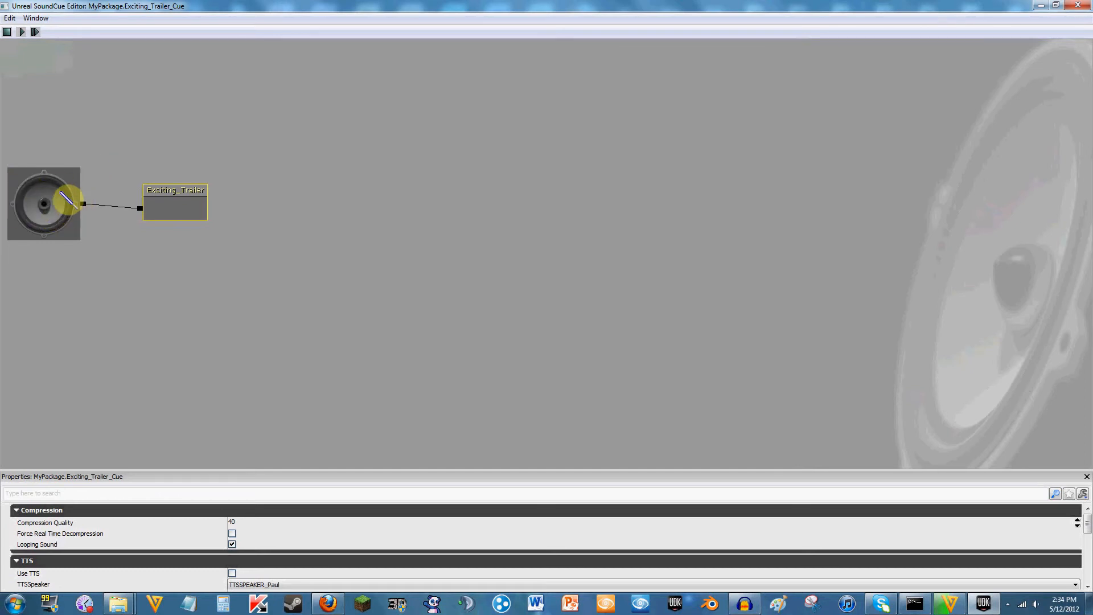
click(48, 216)
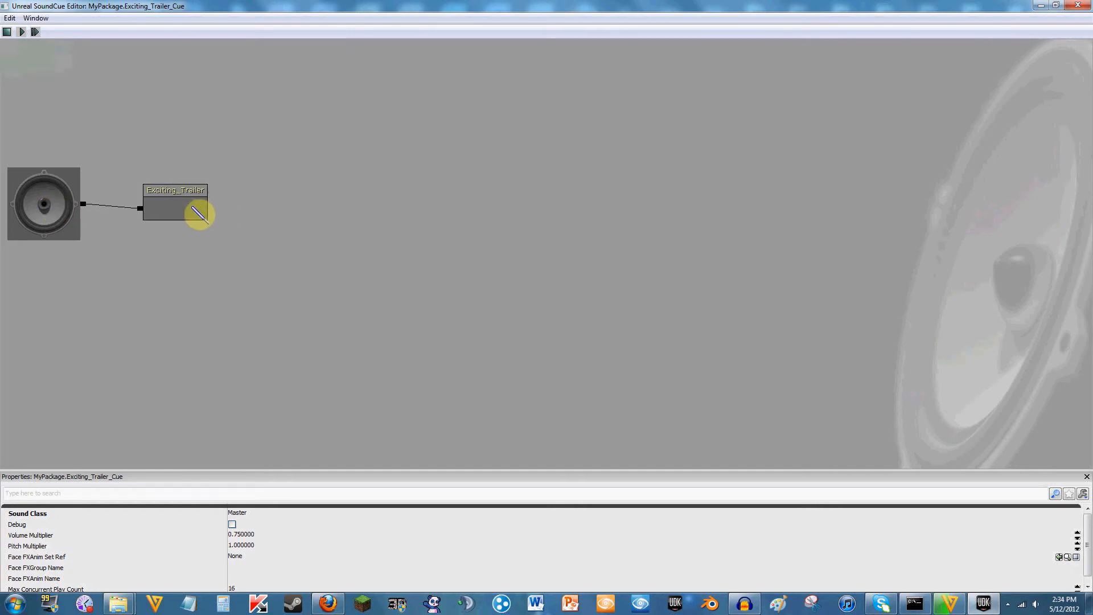
drag(198, 210, 210, 184)
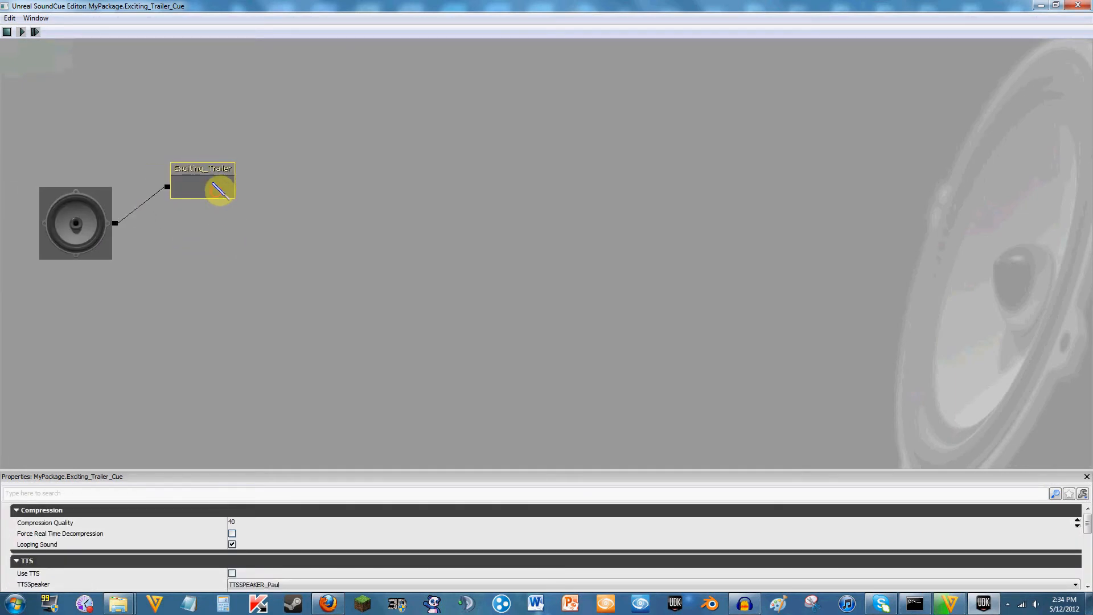
- Examine which sound node types are available for the cue graph, and close the list without adding one
right_click(243, 270)
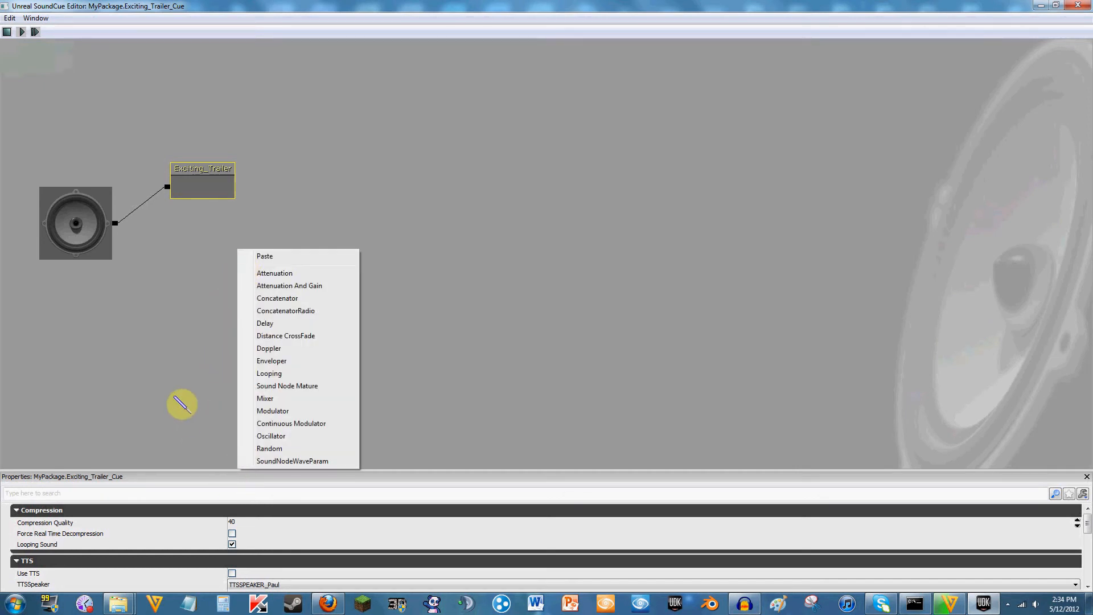
click(174, 396)
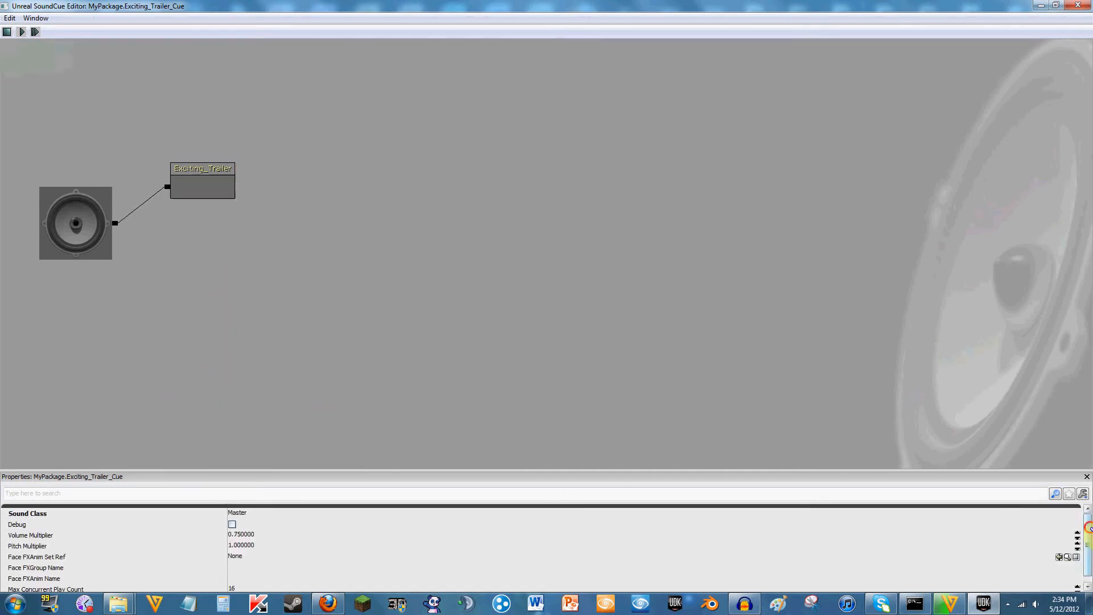
drag(1090, 530, 1088, 520)
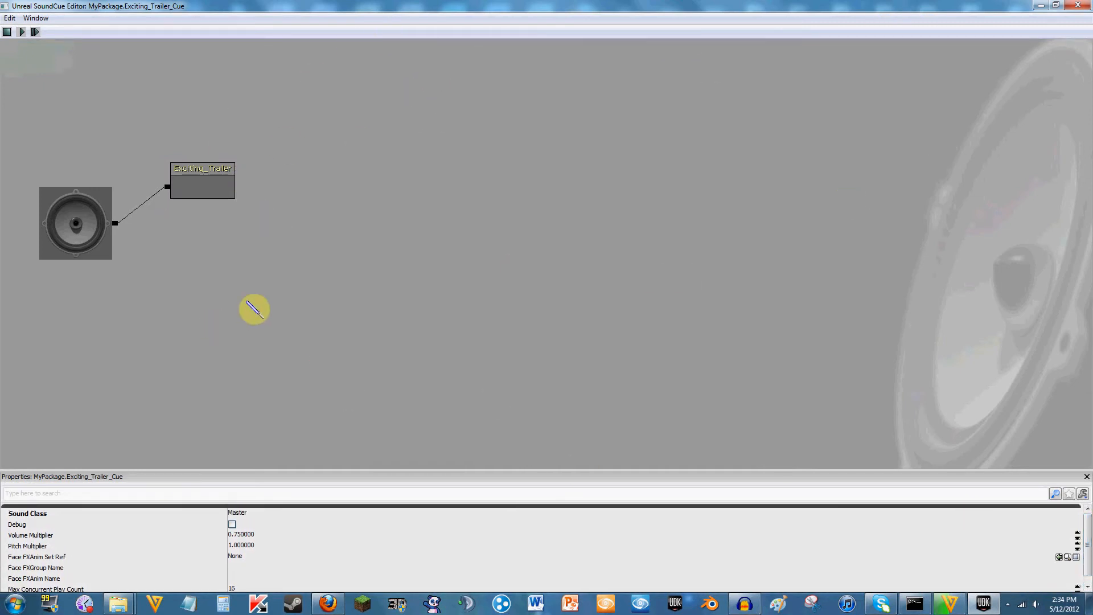
right_click(263, 278)
click(218, 262)
- Examine the Exciting_Trailer wave node's compression, TTS, subtitle, info and source file properties
click(205, 193)
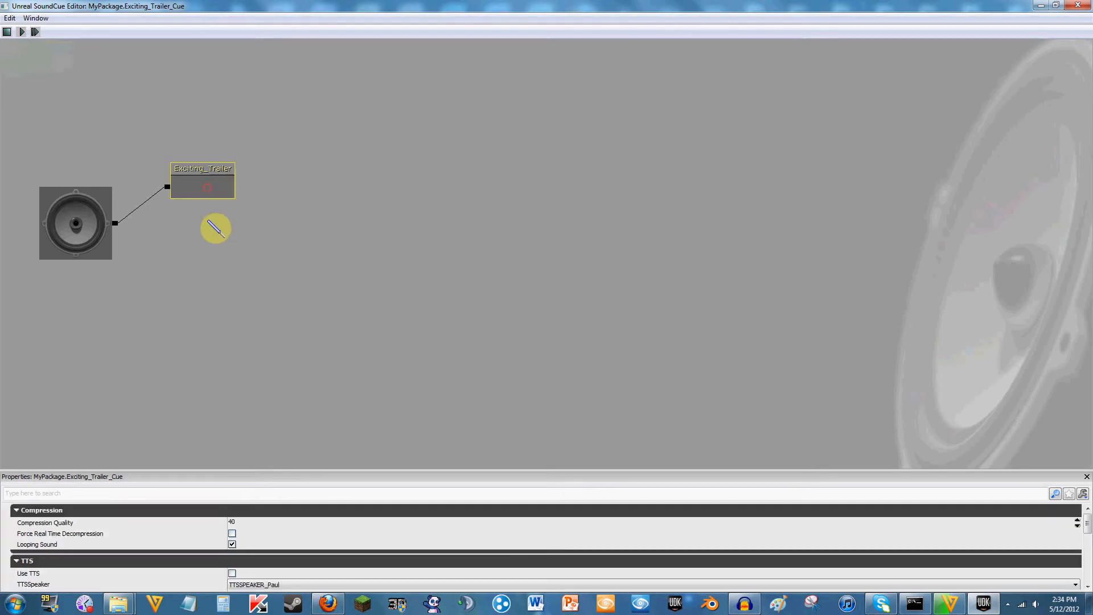
click(244, 342)
click(203, 189)
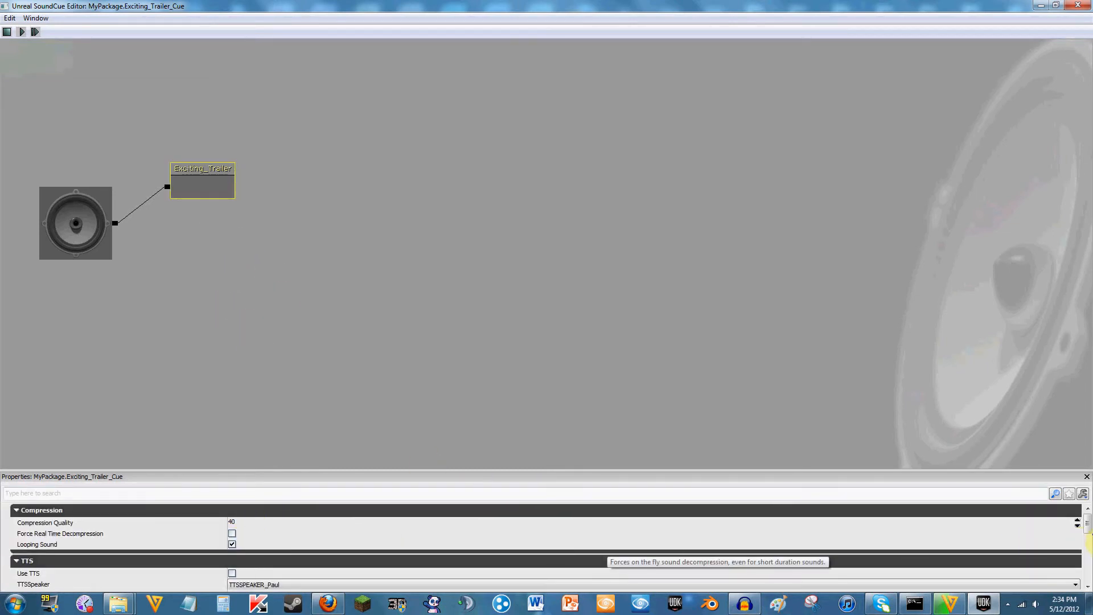
drag(1088, 523, 1088, 558)
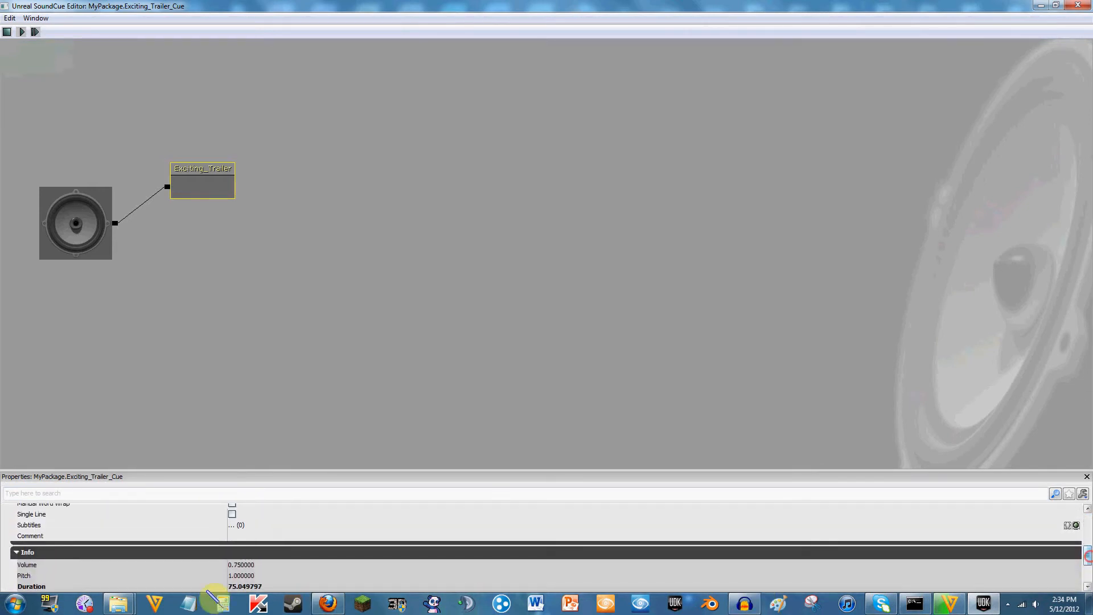
scroll(1087, 508, up, 2)
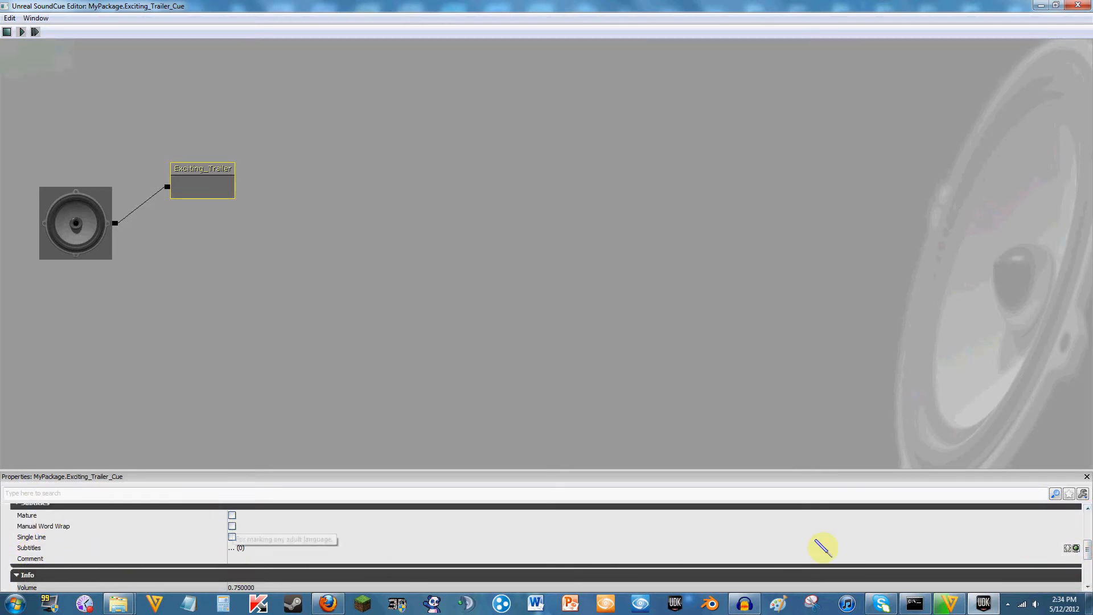
click(1088, 549)
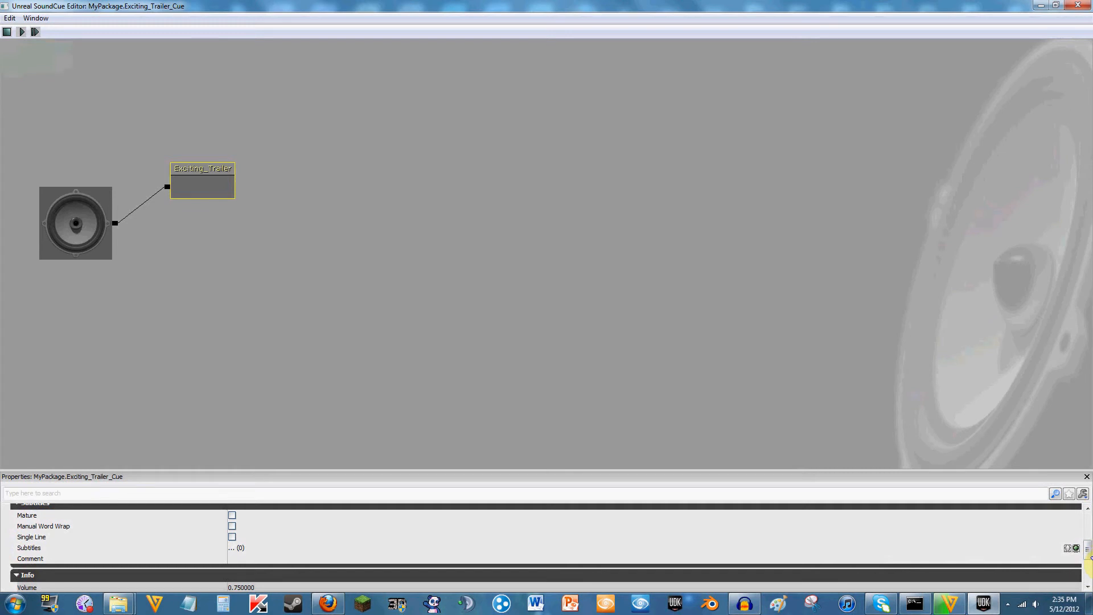
drag(1088, 551, 1089, 584)
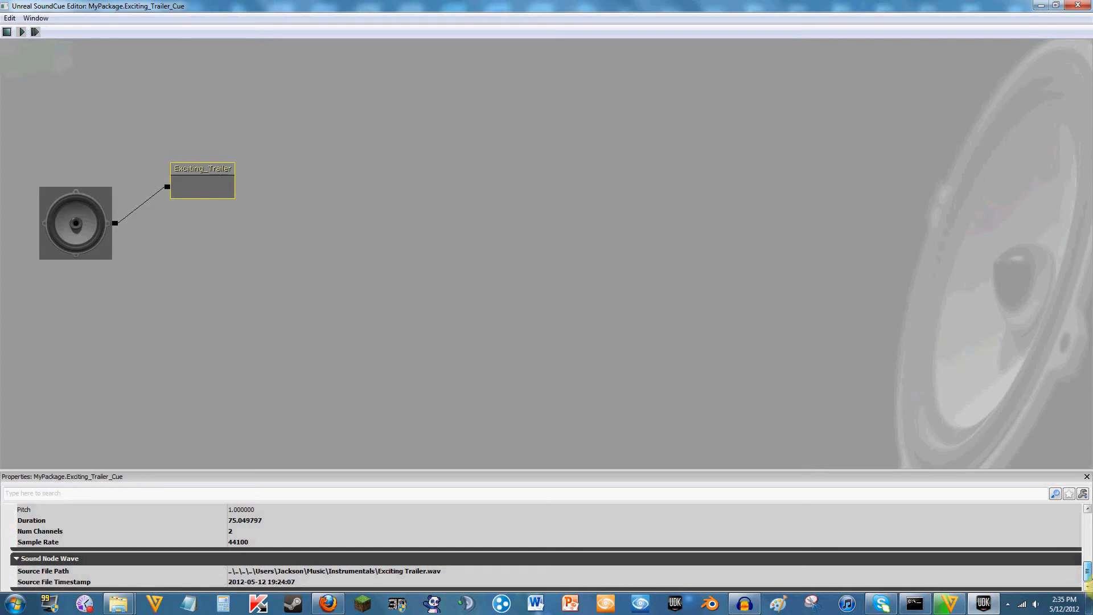
mouse_move(1089, 585)
mouse_down()
mouse_move(1088, 531)
mouse_move(1090, 566)
mouse_up()
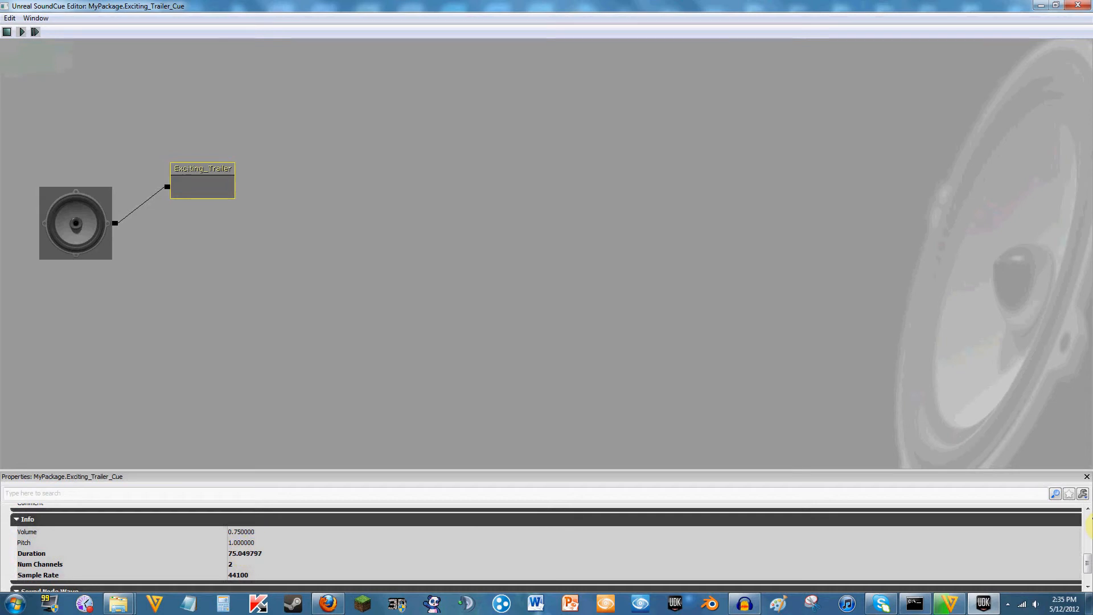
scroll(1089, 552, up, 3)
- Add a Random node, place it just beside the speaker node, and move the Exciting_Trailer node above it
right_click(391, 166)
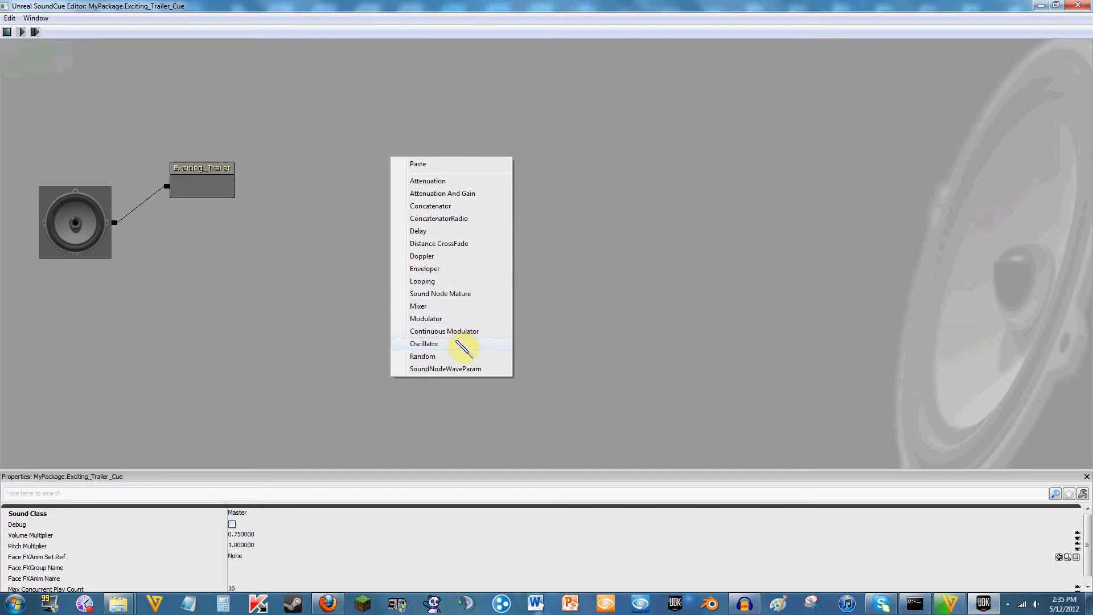
click(456, 356)
click(409, 199)
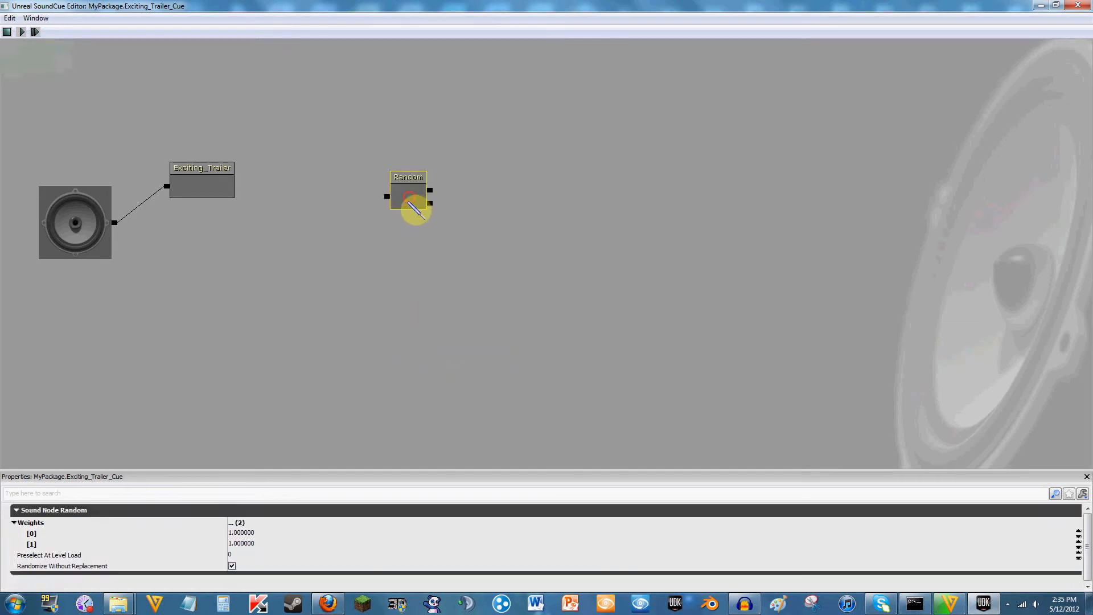
drag(414, 205, 171, 233)
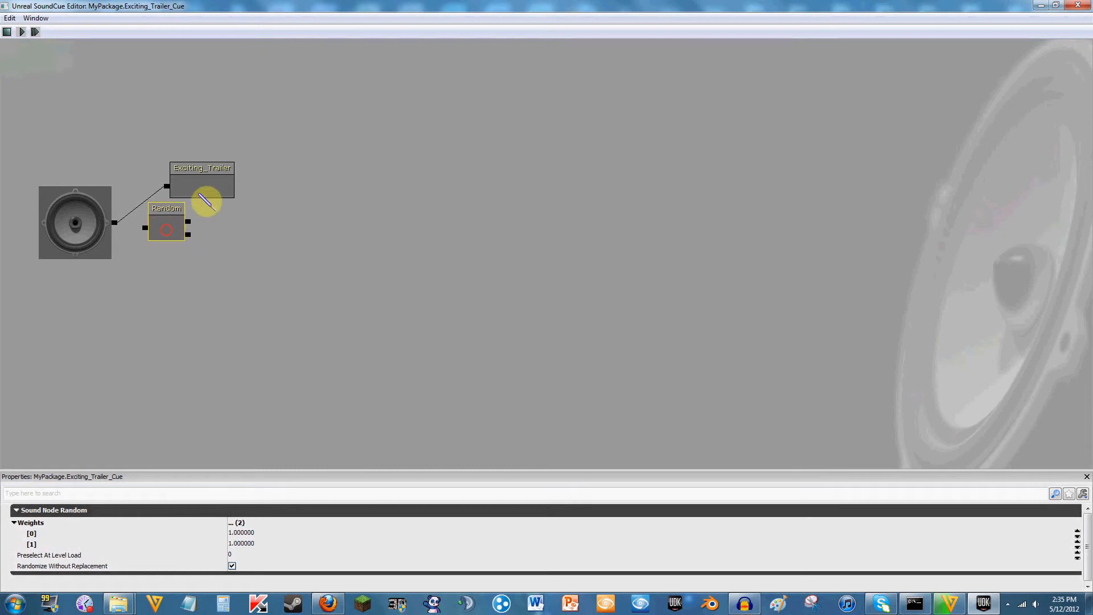
click(208, 195)
mouse_move(209, 188)
mouse_down()
mouse_move(249, 169)
mouse_move(208, 168)
mouse_up()
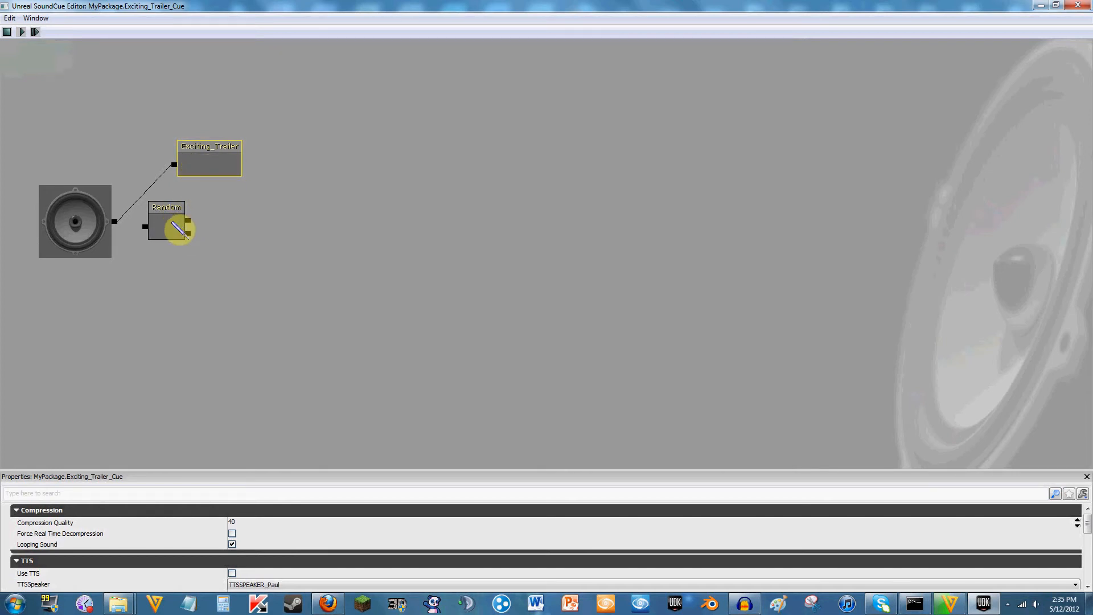
- Wire the Random node to the speaker and the Exciting_Trailer wave node to the Random node's first input
click(160, 225)
click(140, 226)
drag(144, 226, 114, 223)
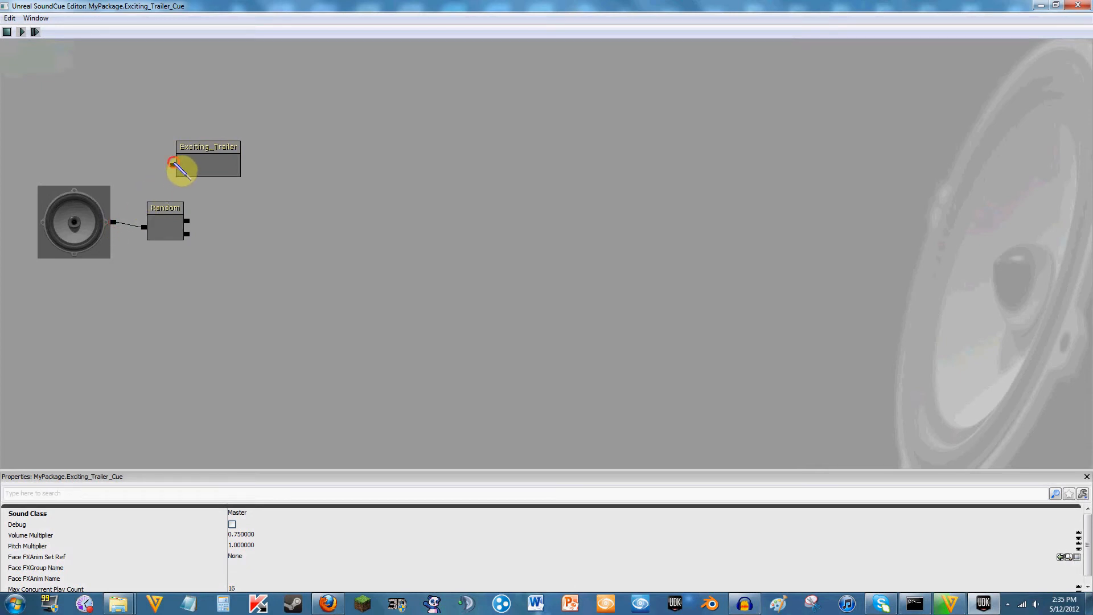
drag(181, 174, 197, 266)
drag(273, 293, 264, 256)
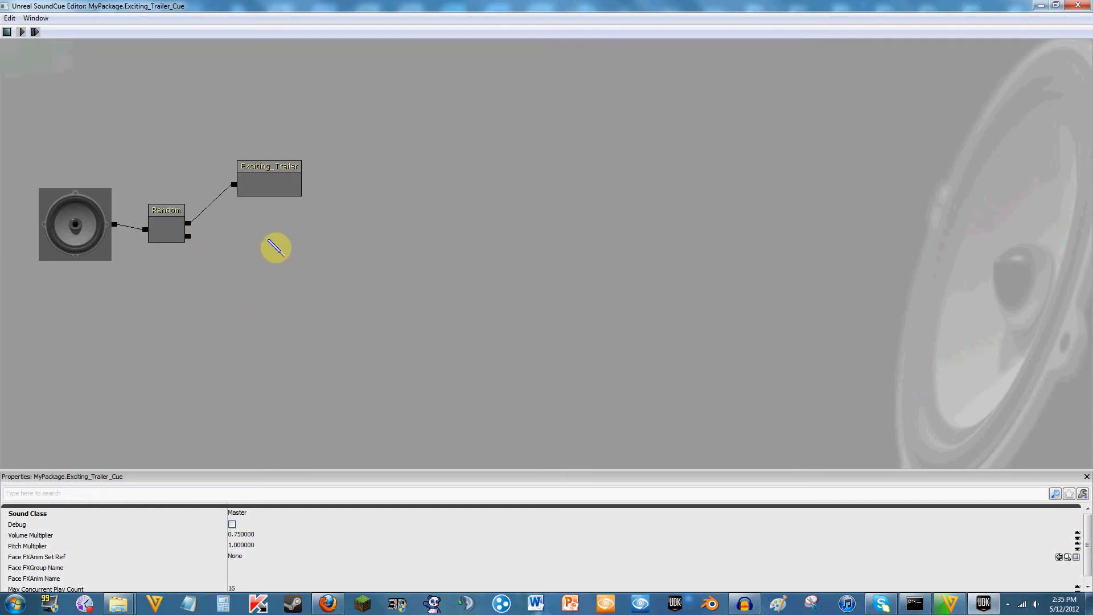
- Add three more inputs to the Random node, giving it five in total
click(180, 237)
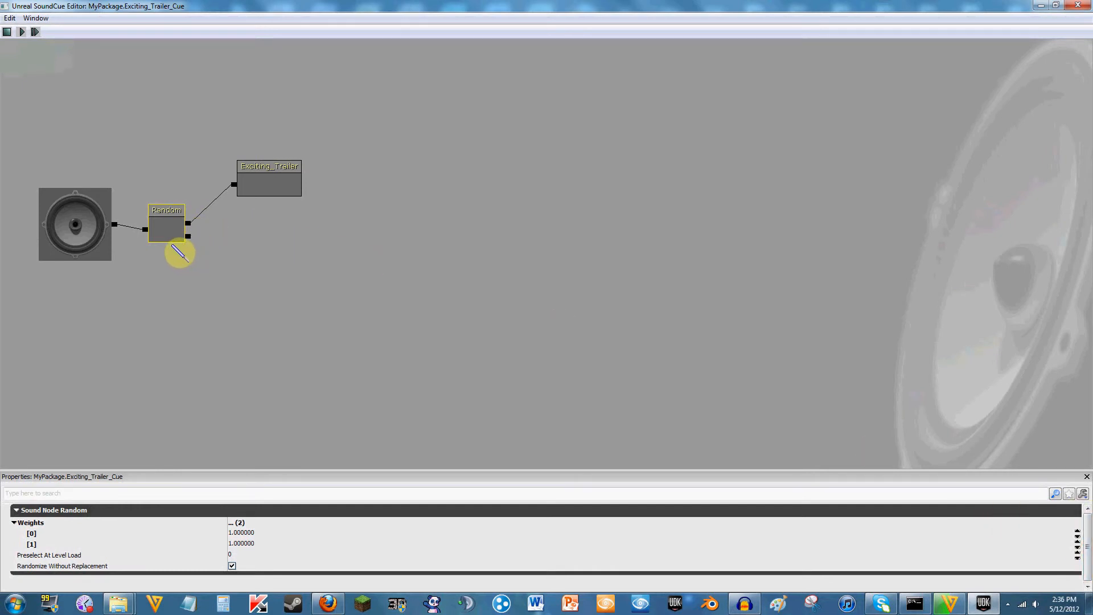
right_click(169, 211)
click(193, 249)
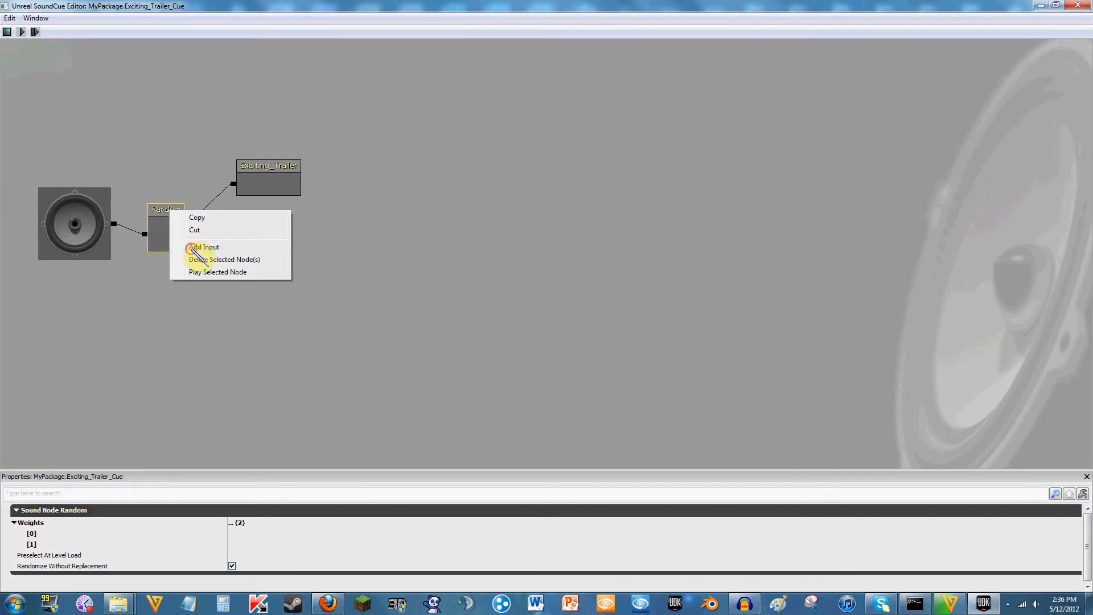
right_click(171, 214)
click(193, 248)
right_click(166, 218)
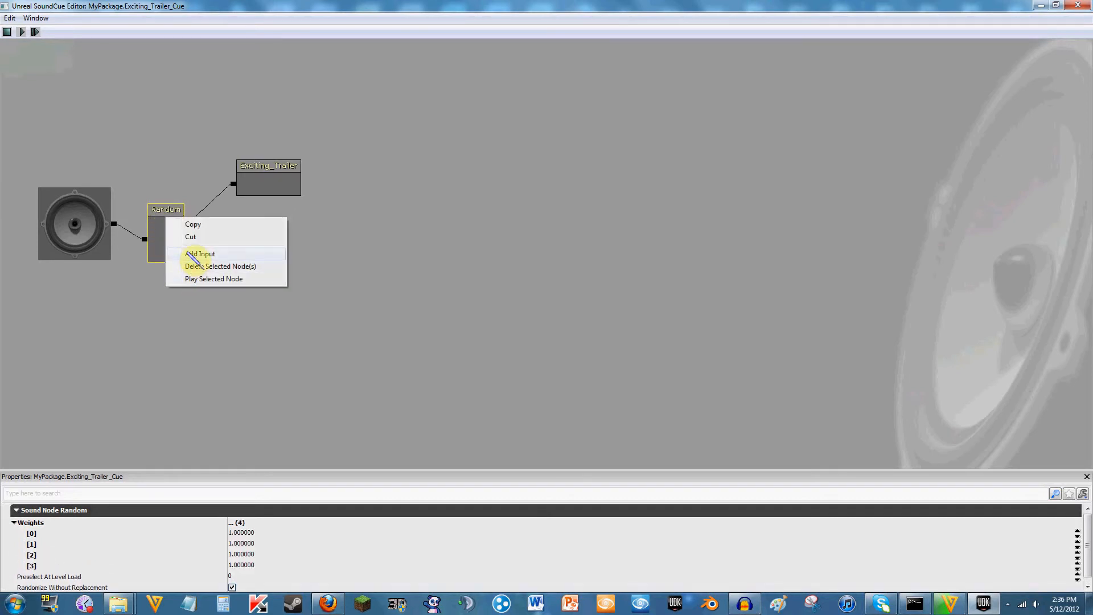
click(194, 253)
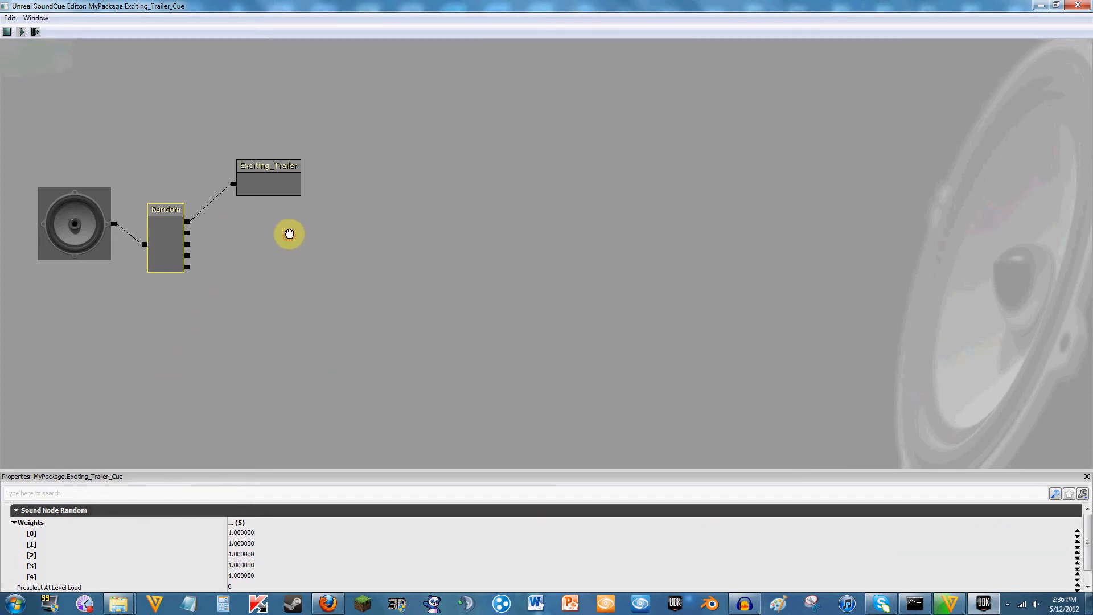
click(288, 235)
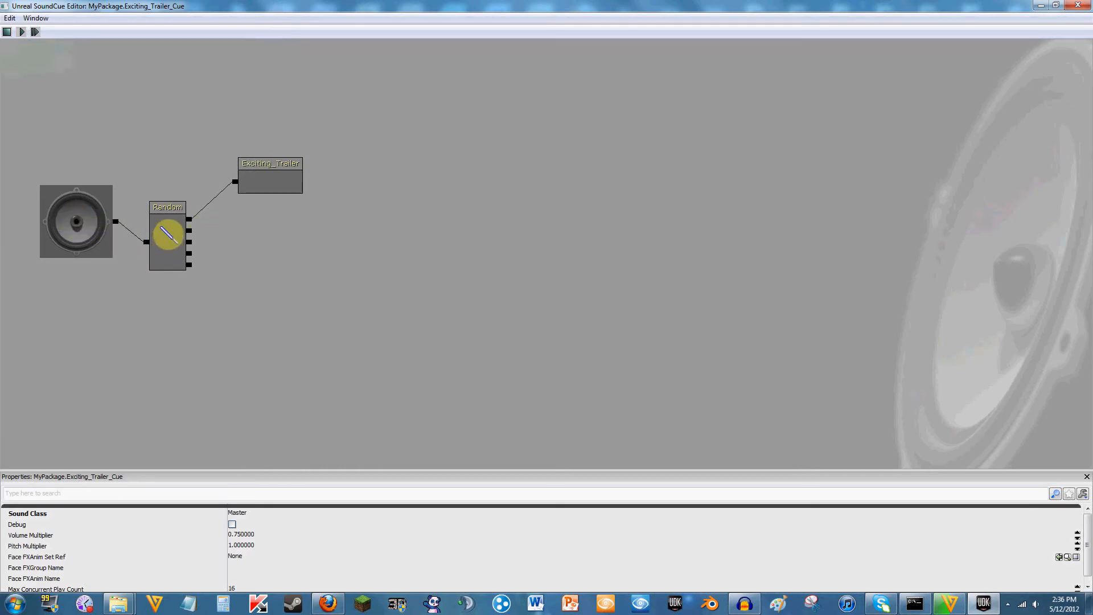
- Examine the Random node's Weights, Preselect At Level Load and Randomize Without Replacement properties
click(169, 286)
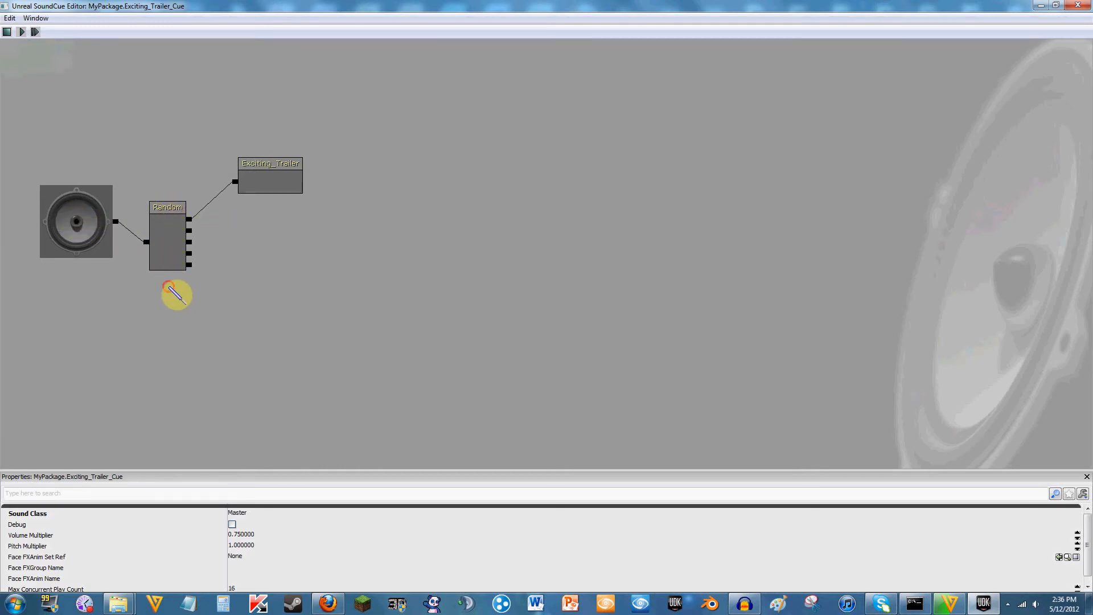
click(175, 263)
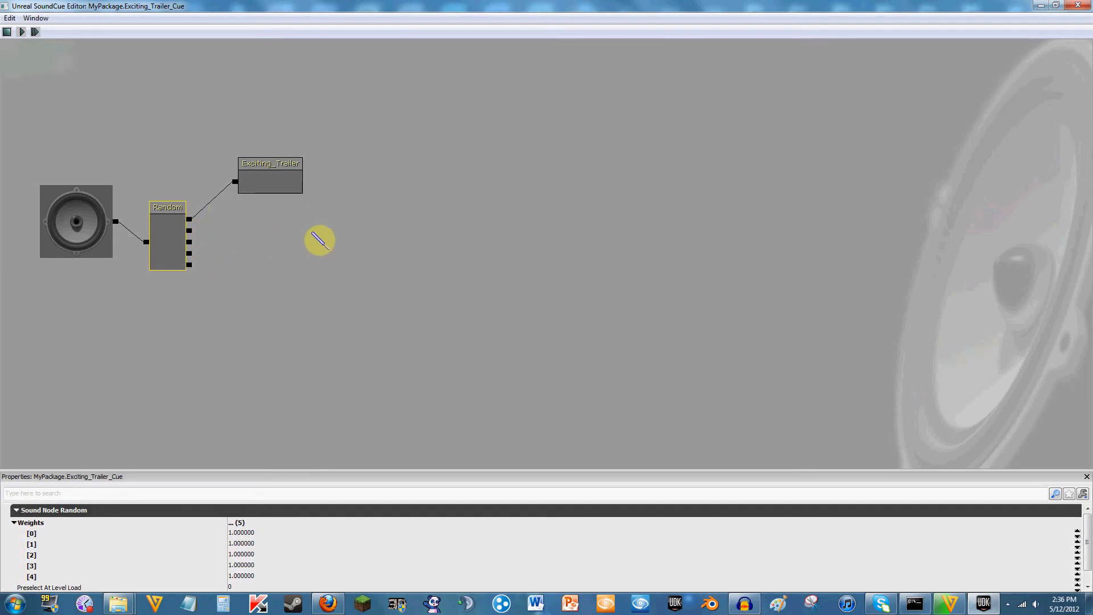
drag(1088, 533, 1089, 544)
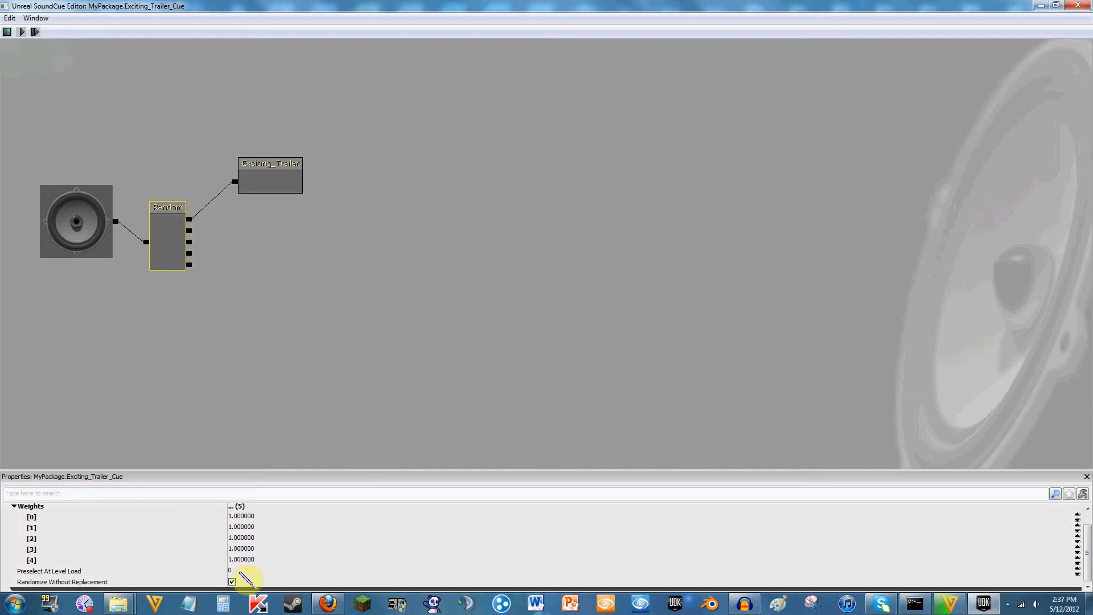
scroll(279, 568, up, 1)
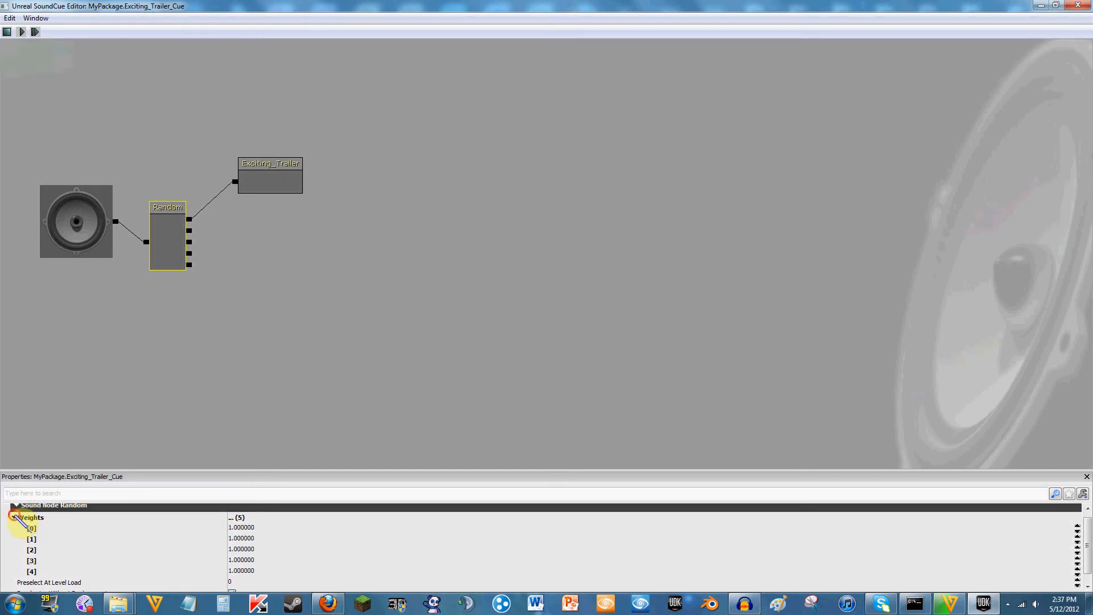
click(14, 517)
mouse_move(176, 546)
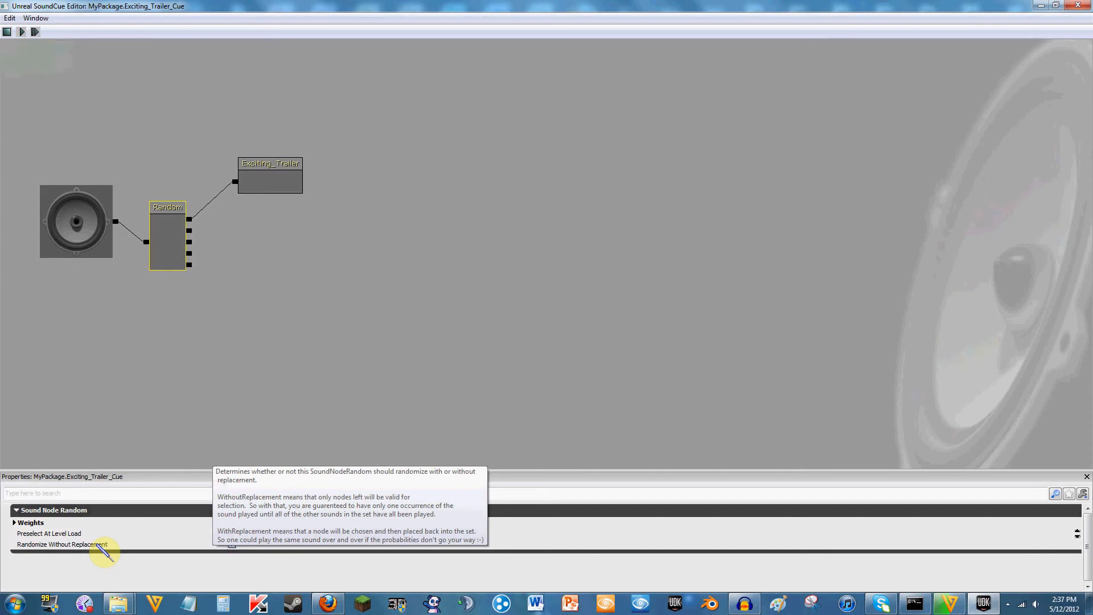
click(231, 211)
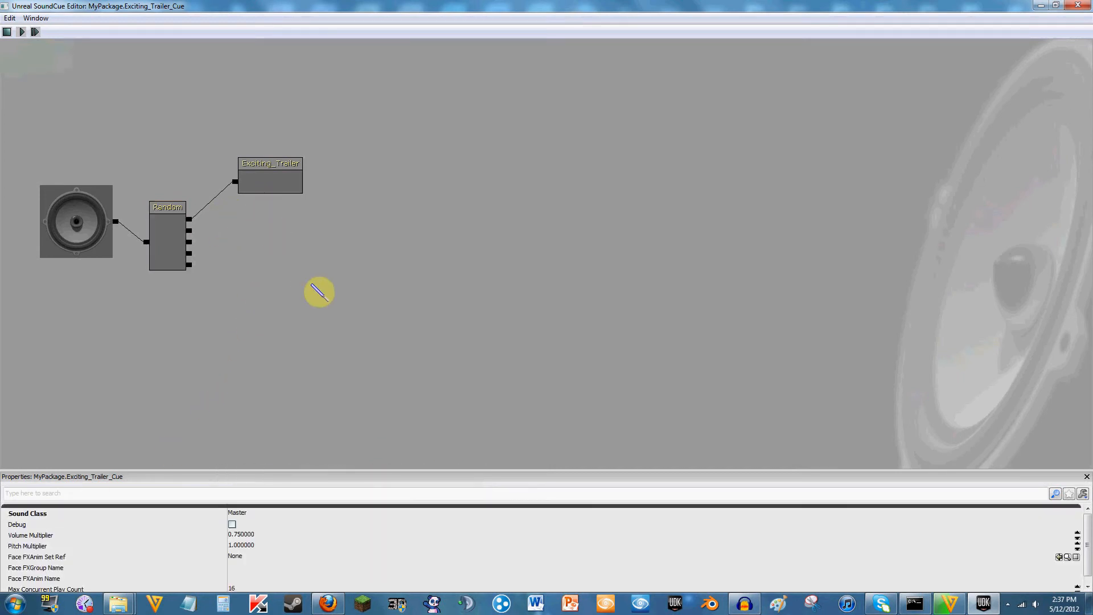
- Add an Attenuation node and a Distance CrossFade node, and move both closer to the Random and Exciting_Trailer nodes
click(261, 193)
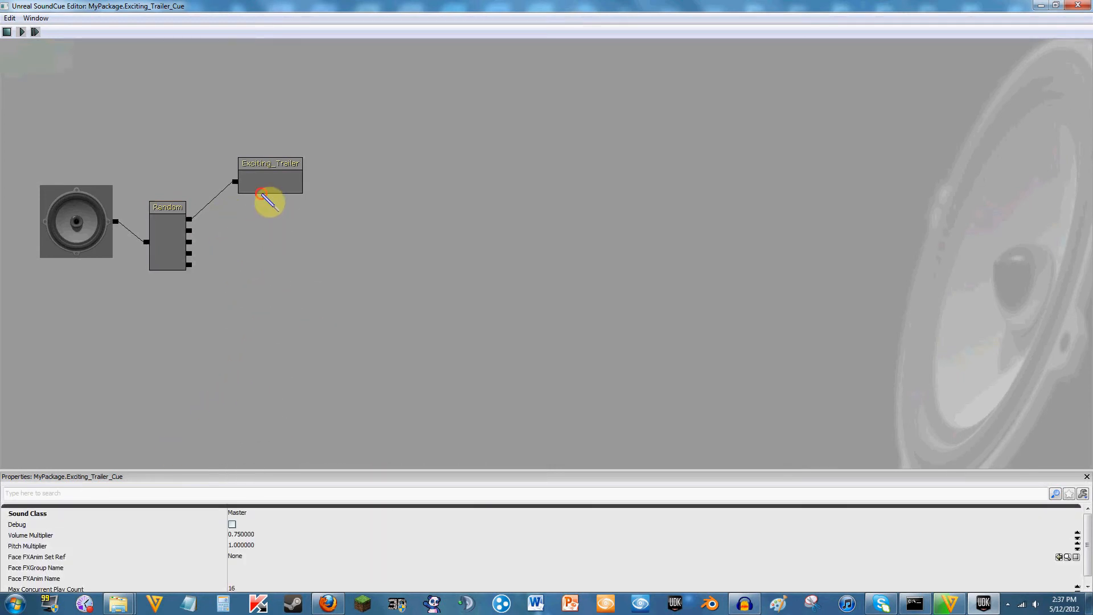
right_click(365, 270)
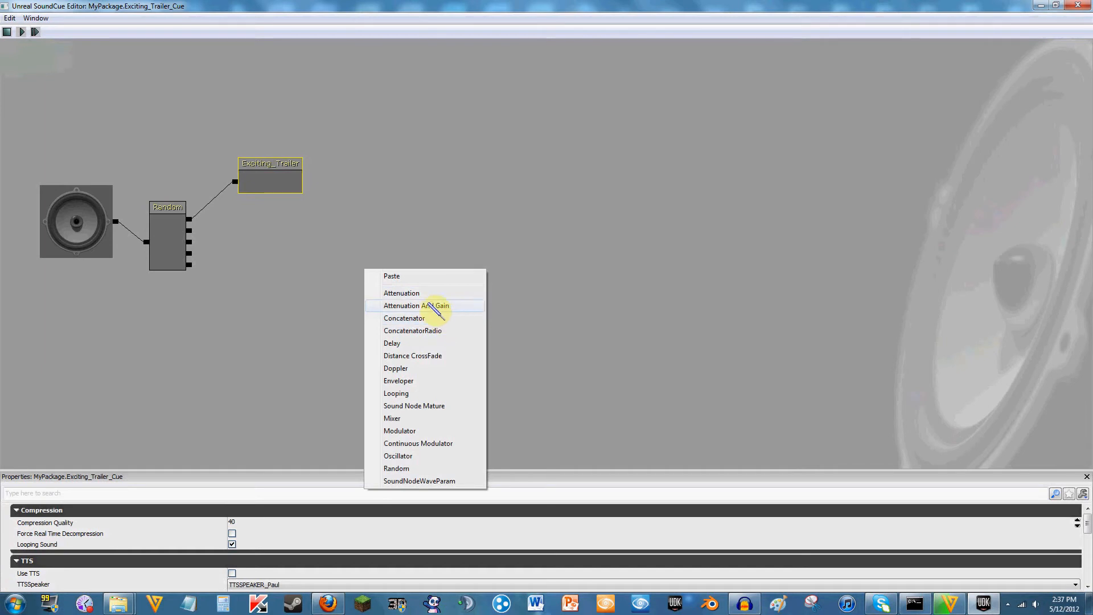
click(432, 302)
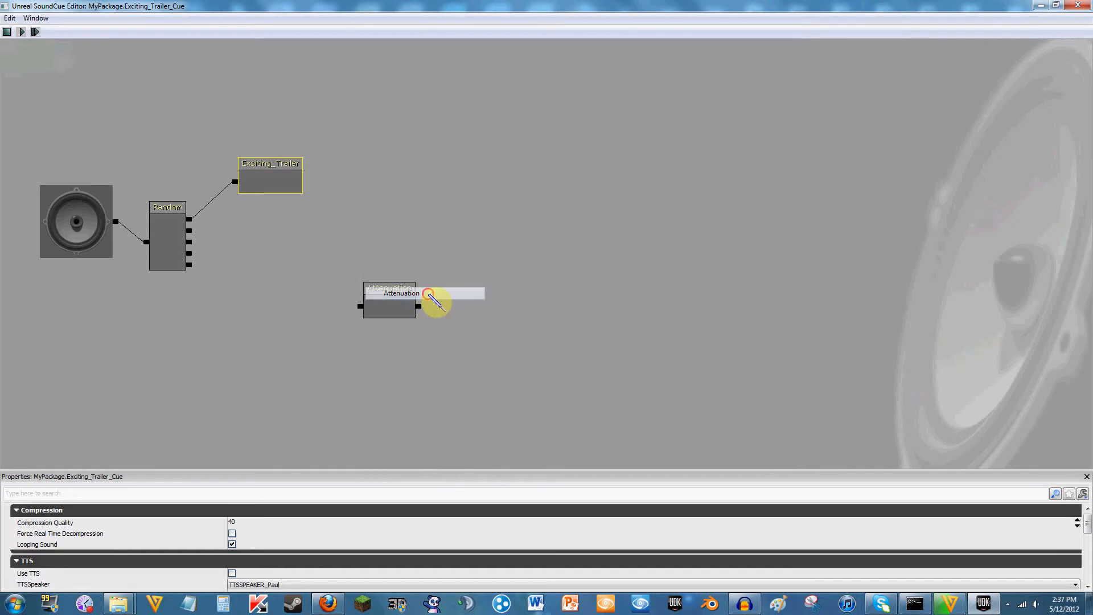
click(390, 294)
right_click(430, 200)
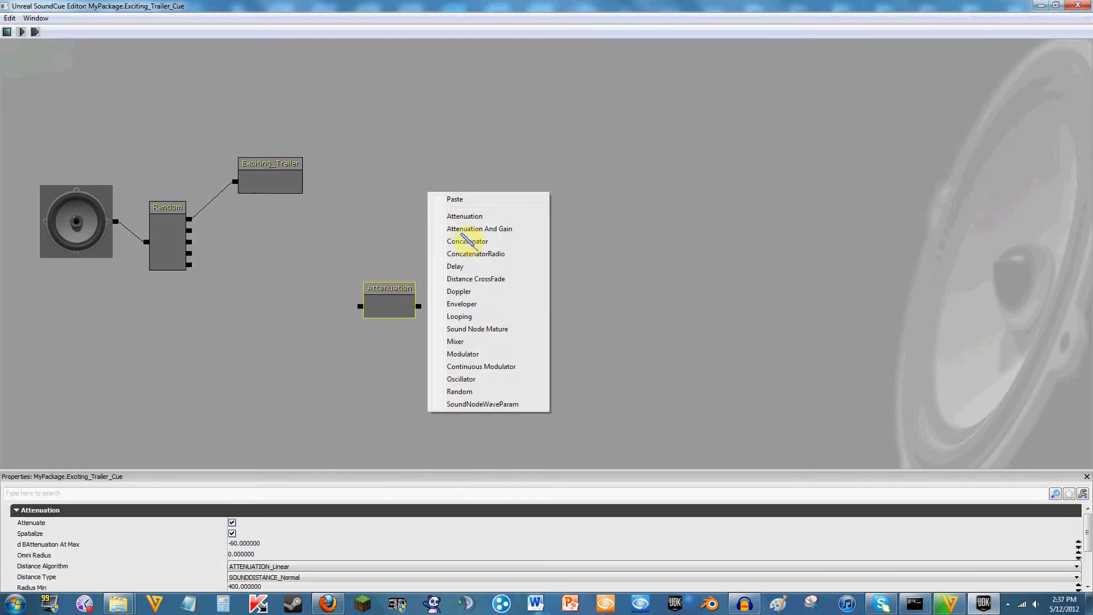
click(499, 278)
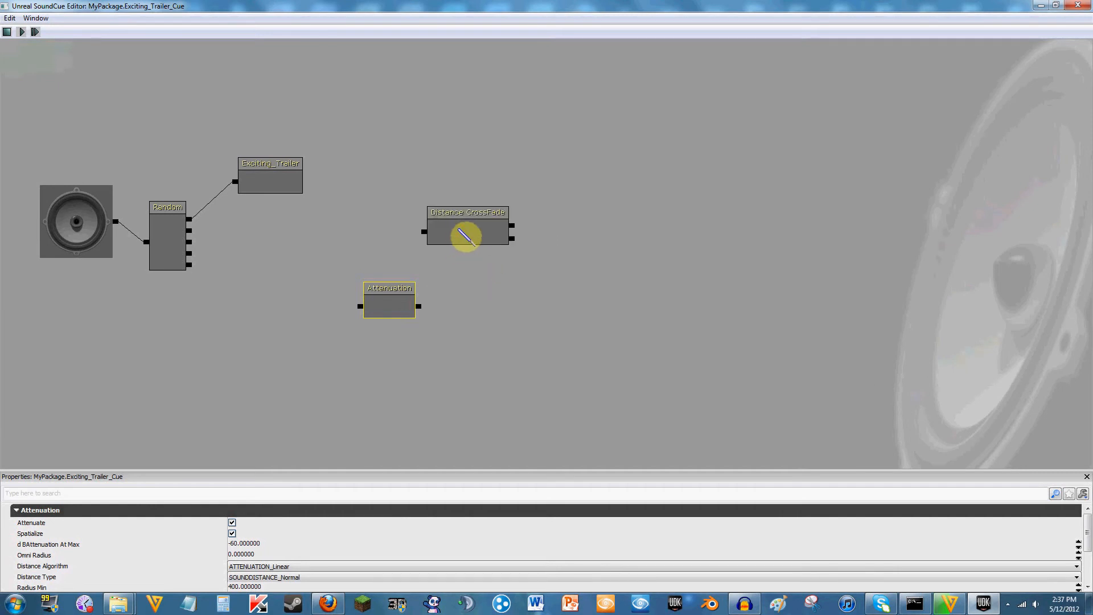
ctrl+drag(465, 235, 347, 239)
click(466, 230)
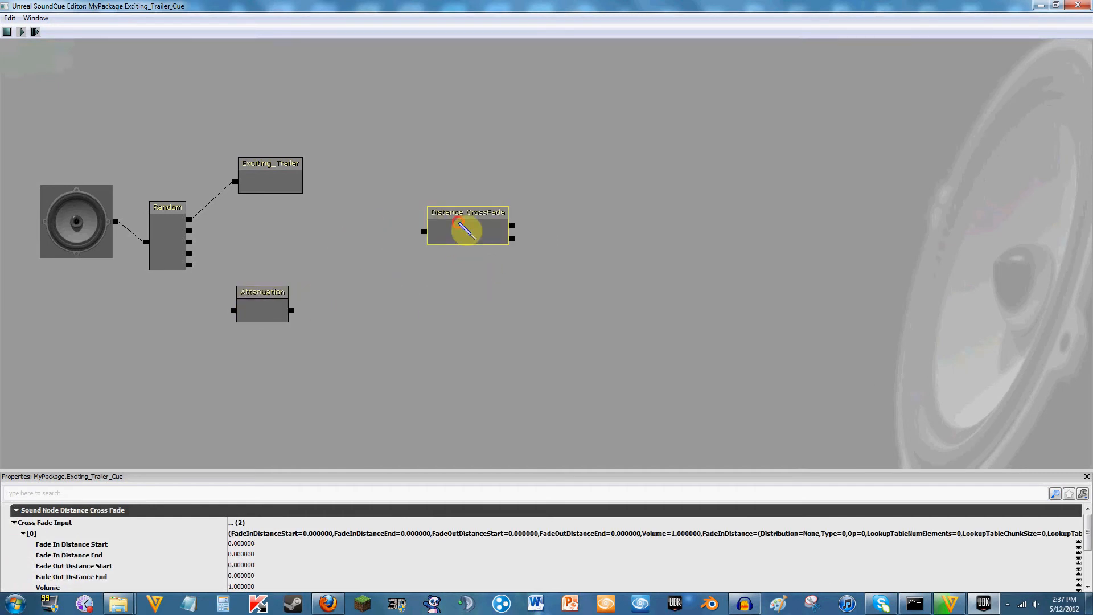
ctrl+drag(466, 230, 317, 254)
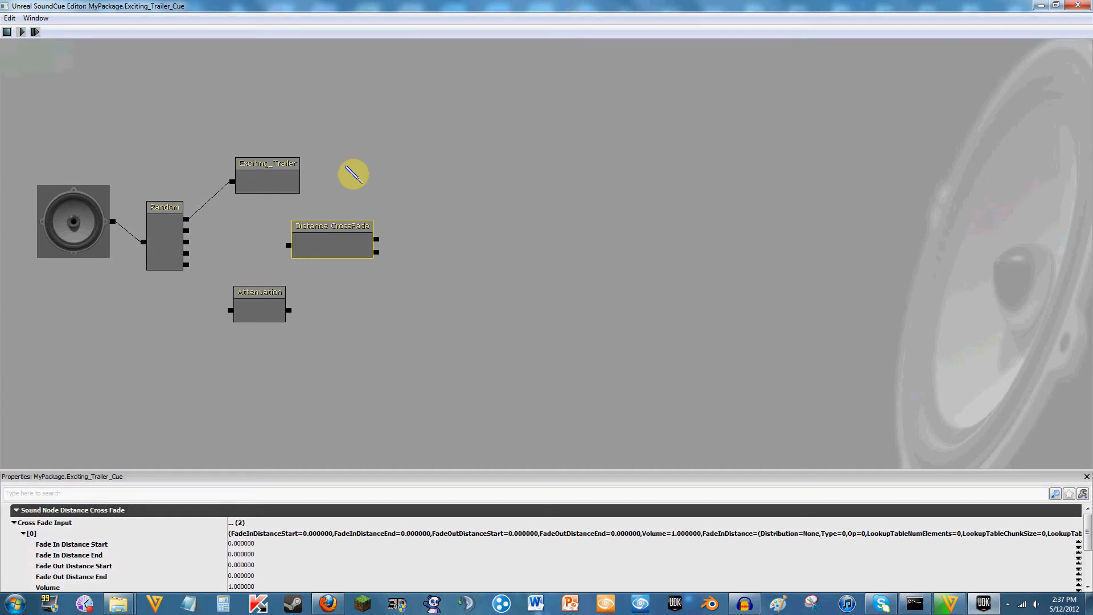
- Delete the Distance CrossFade node and the Attenuation node from the cue graph
right_click(317, 229)
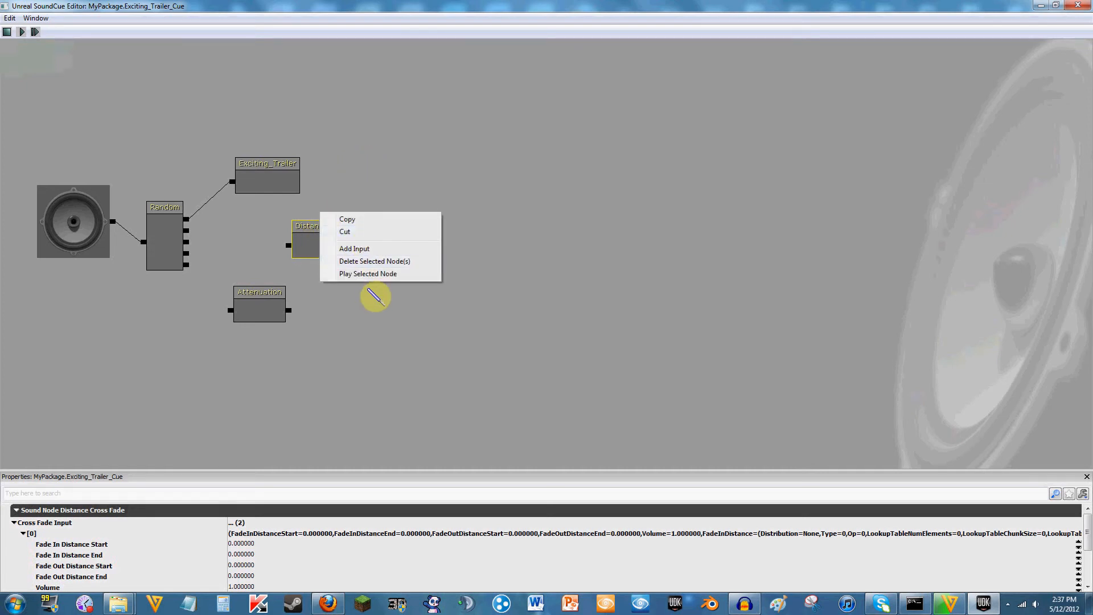
click(364, 263)
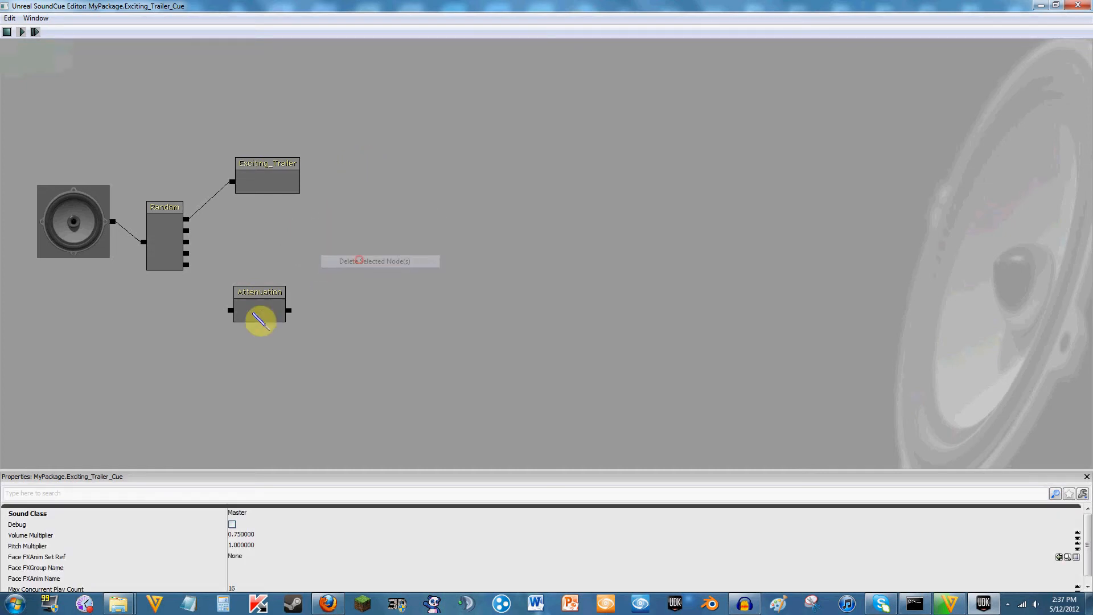
click(261, 304)
right_click(264, 302)
click(291, 317)
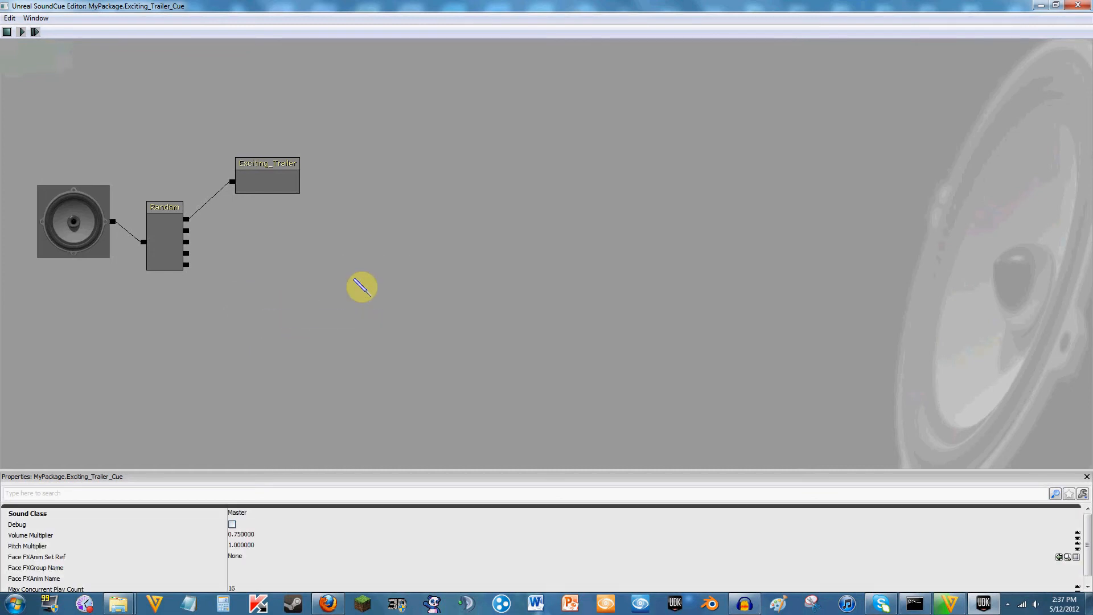
- Add a Looping node to the cue graph, view its properties, and delete it again
right_click(354, 278)
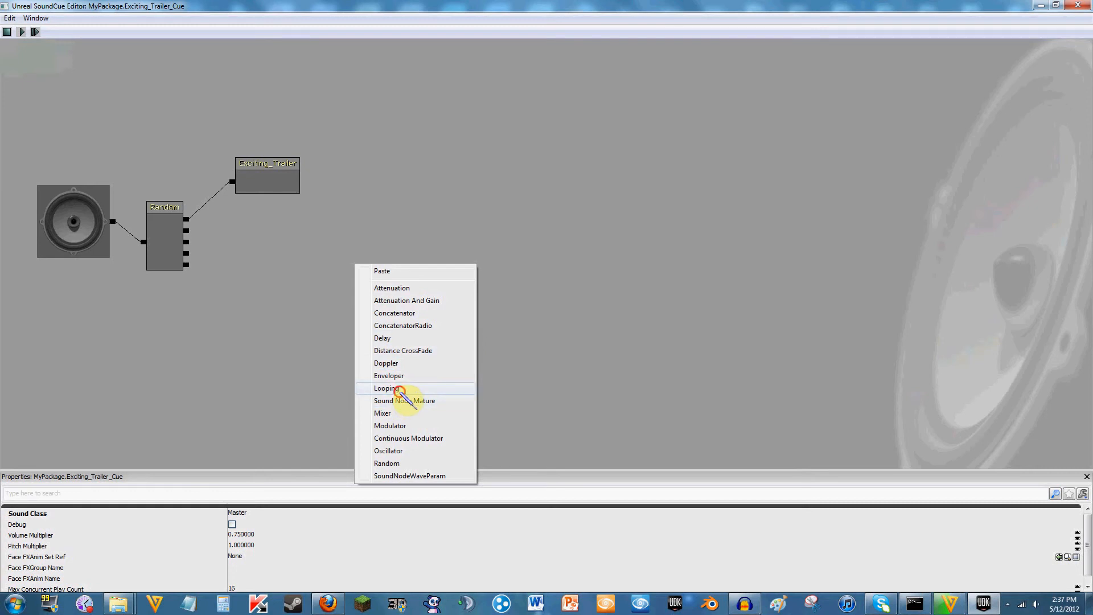
click(399, 388)
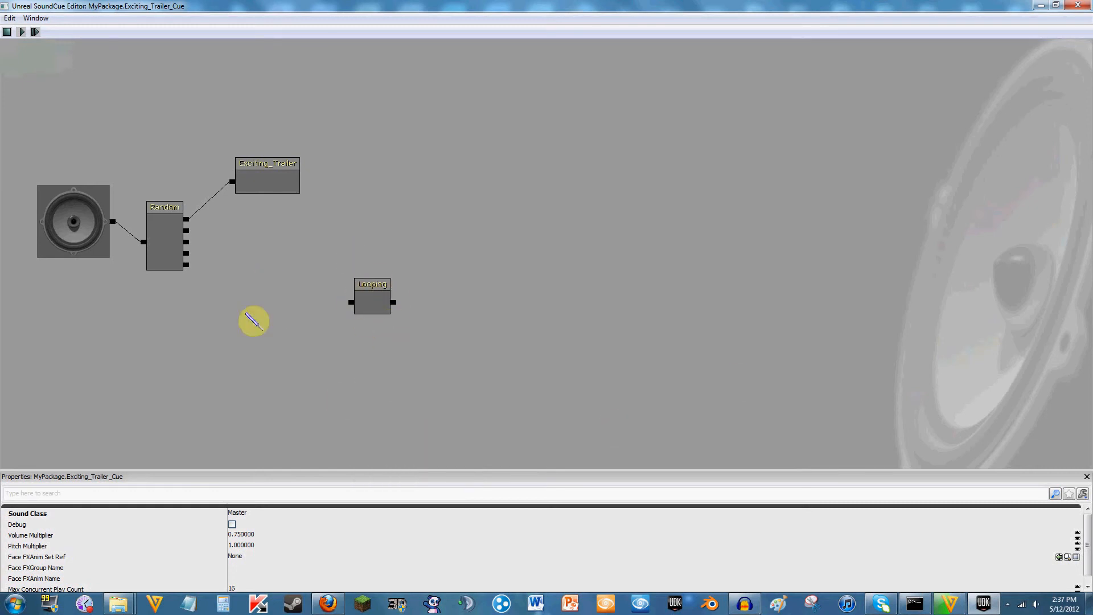
click(367, 299)
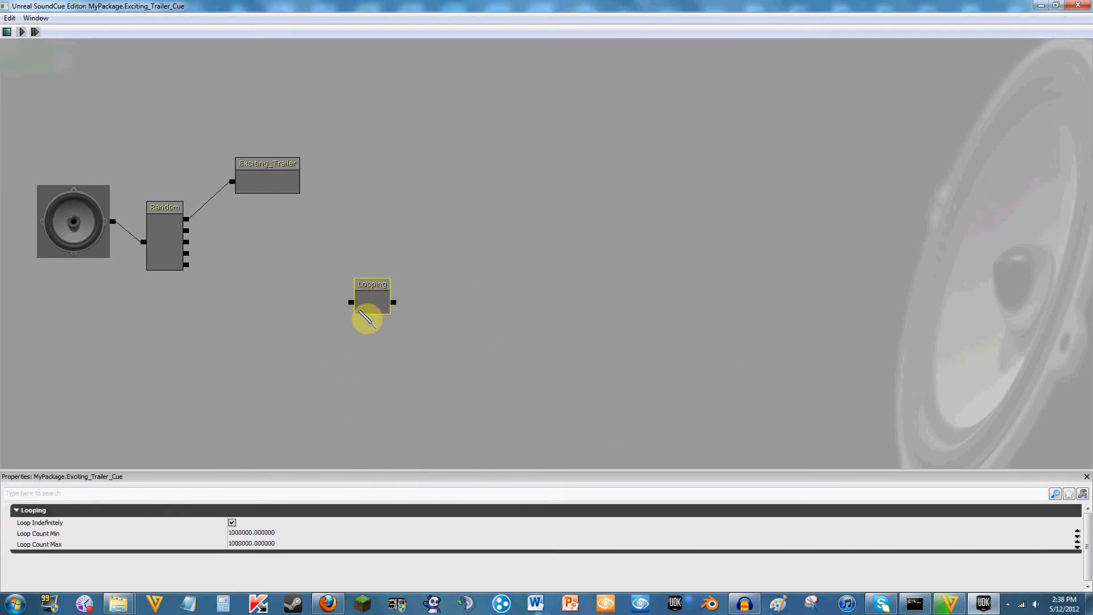
right_click(368, 293)
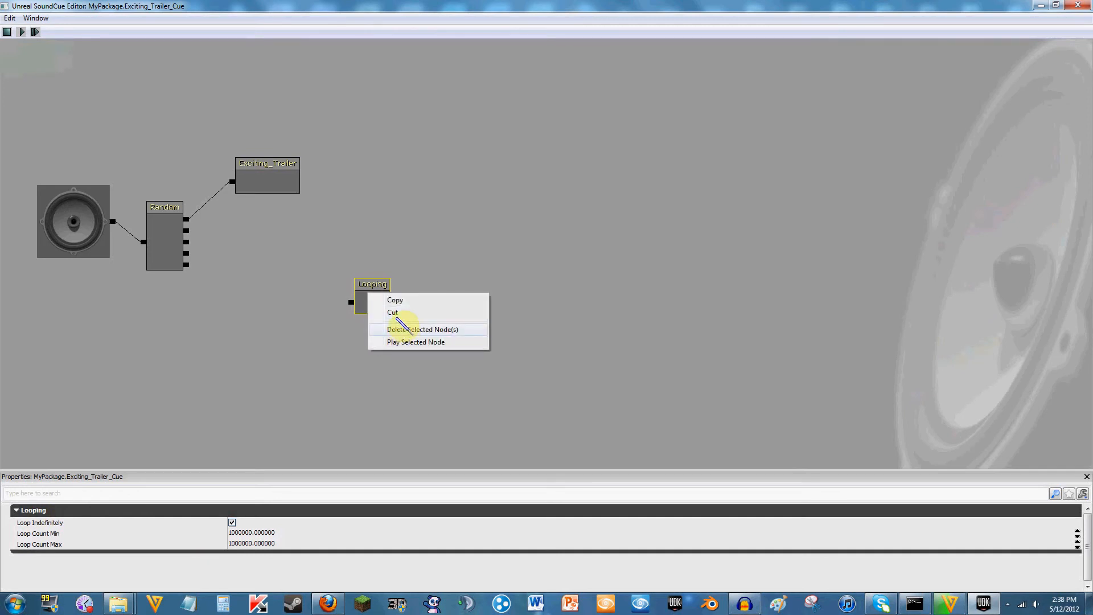
click(398, 331)
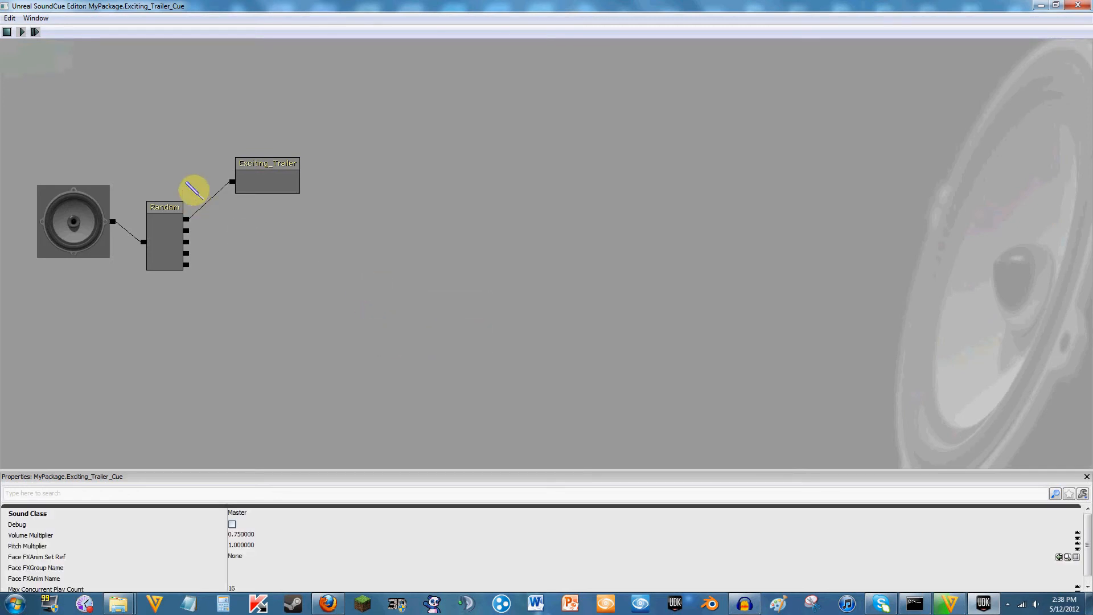
- Delete the Random node and move the Exciting_Trailer wave node next to the speaker node
click(168, 231)
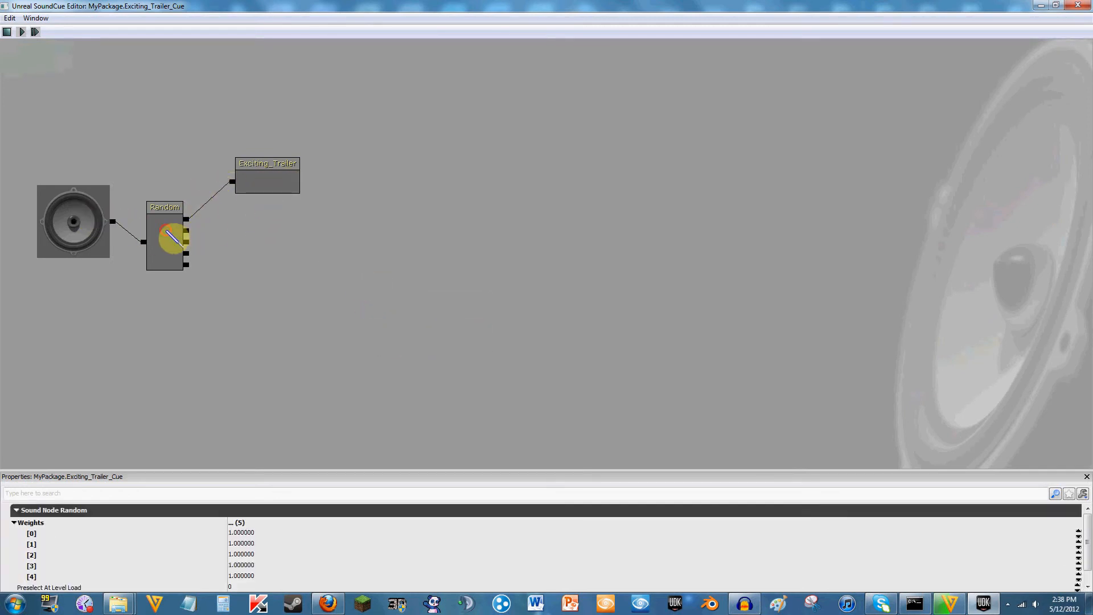
right_click(167, 217)
click(204, 264)
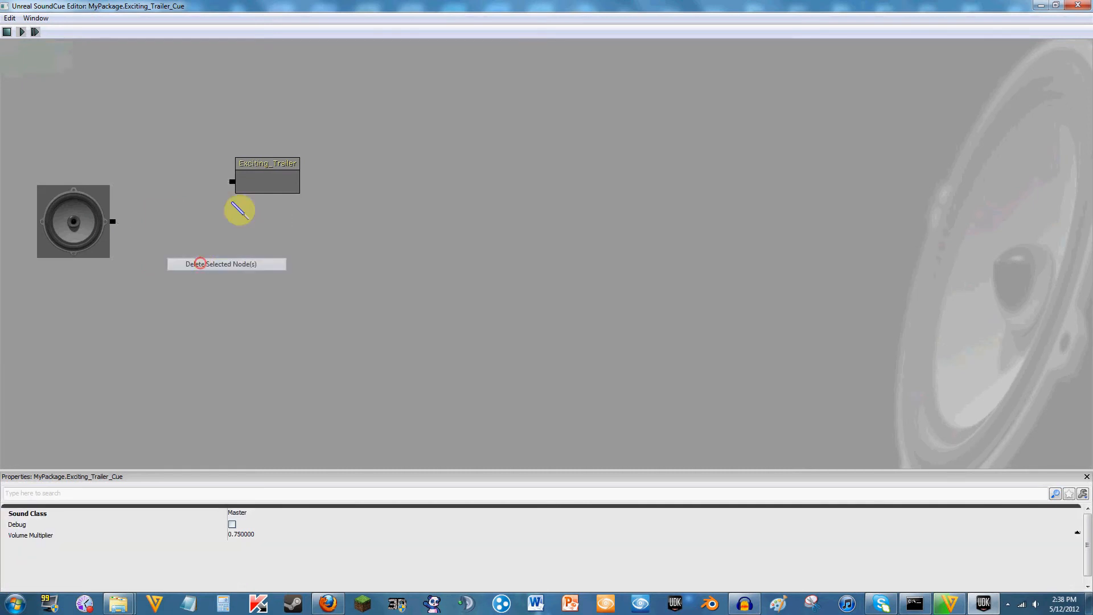
click(266, 178)
drag(270, 181, 193, 217)
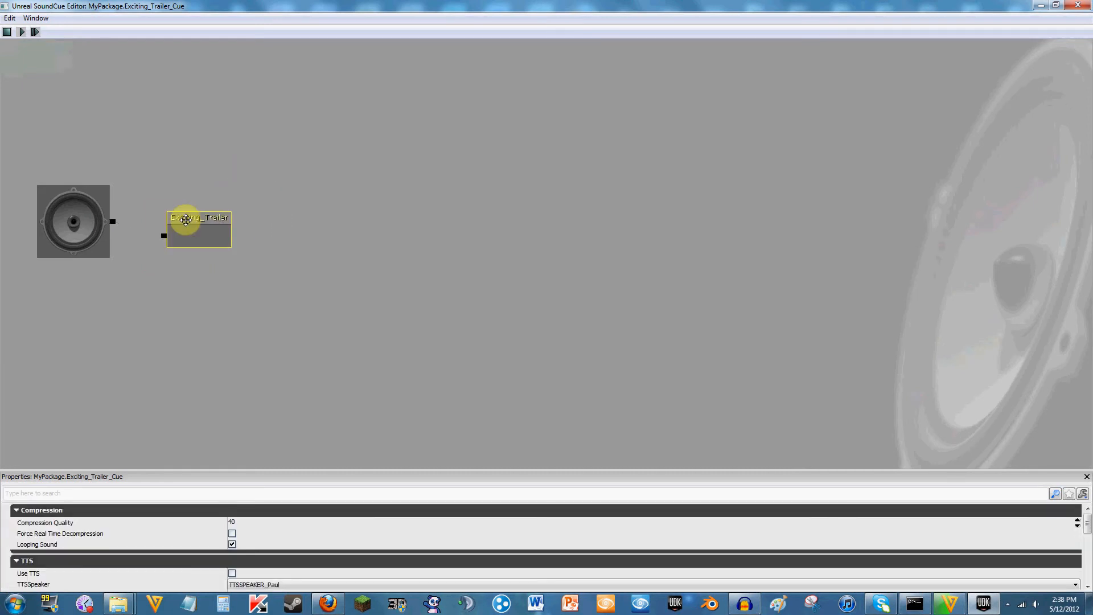
- Connect the speaker node's output to the Exciting_Trailer wave node and close the Sound Cue Editor
drag(113, 221, 155, 215)
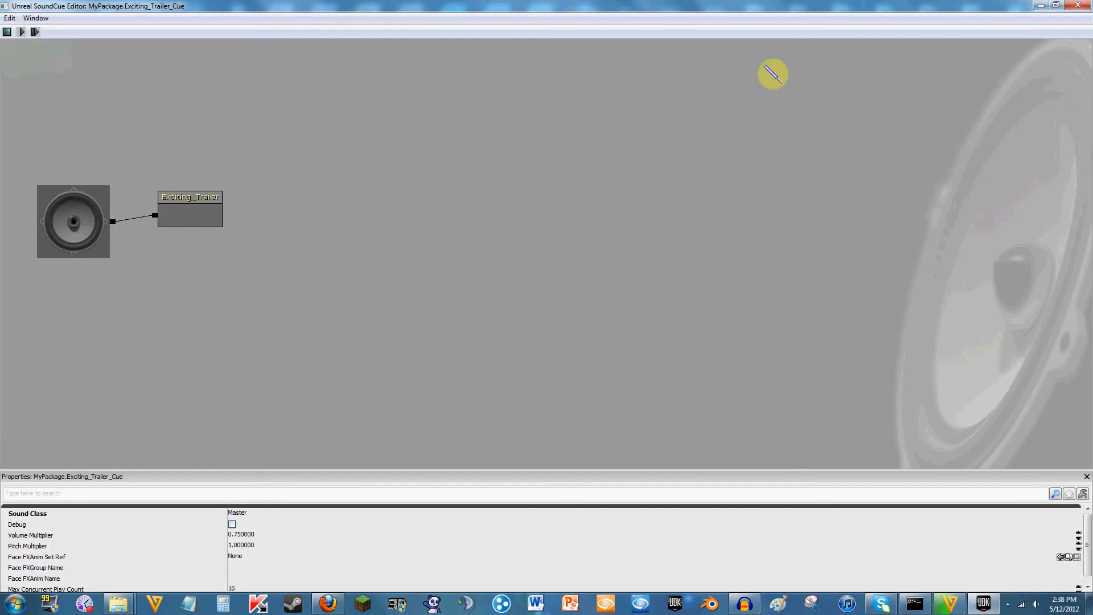
click(1078, 5)
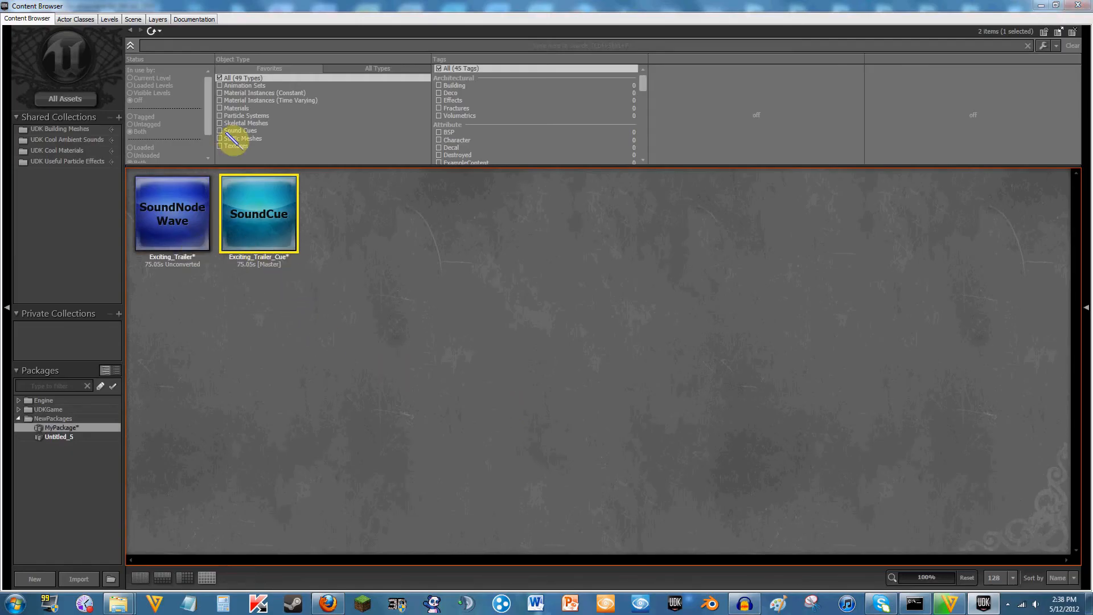
- Search all assets for "wind" and filter the results to Sound Cues
click(182, 42)
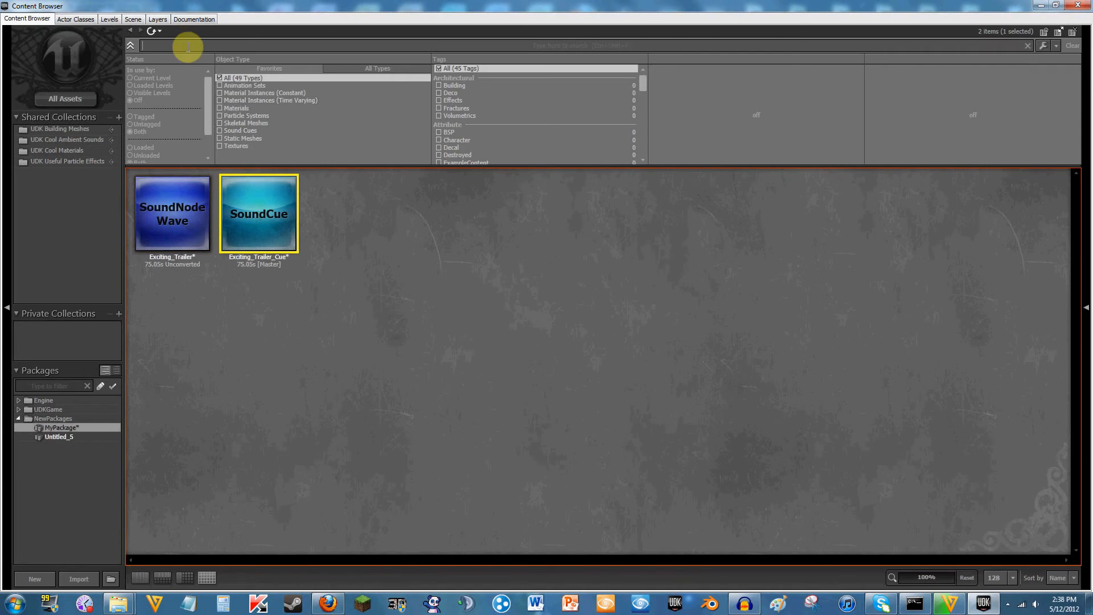
text(wind)
click(66, 98)
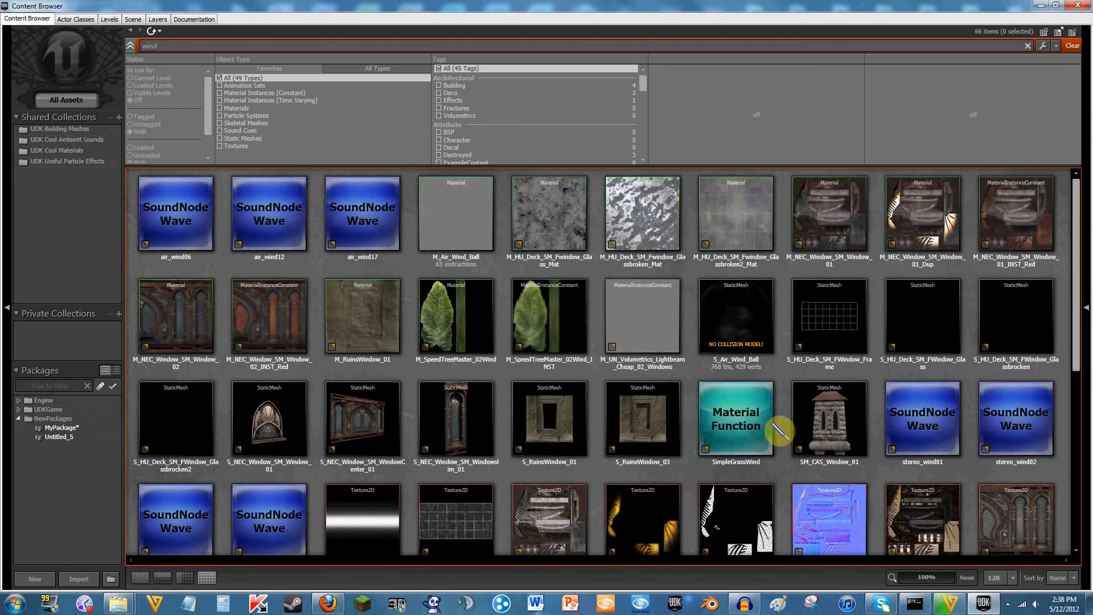
click(266, 131)
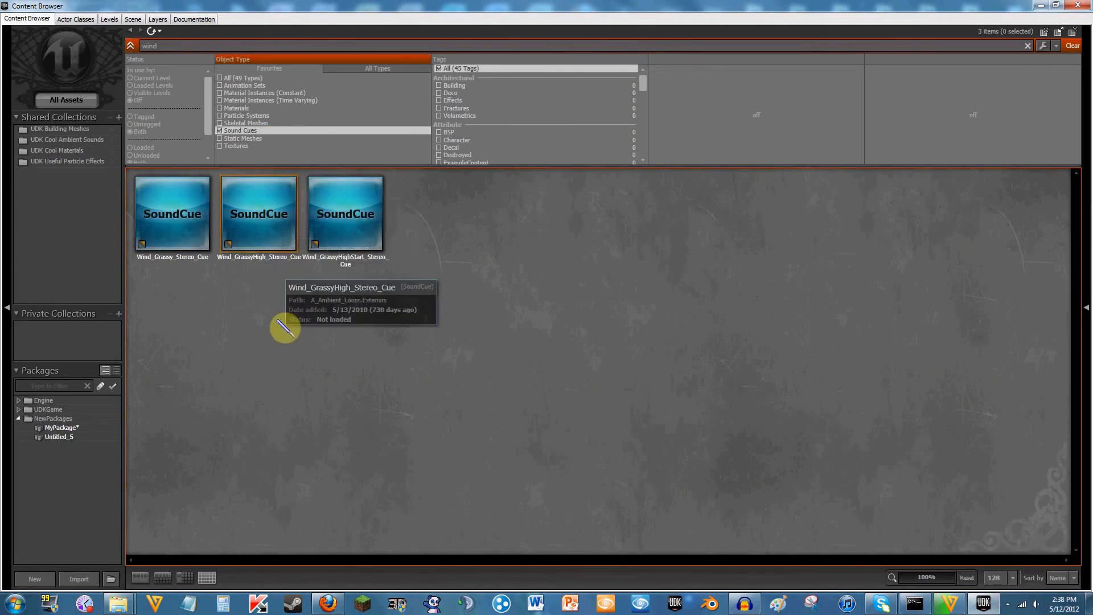
- Load the Wind_Grassy_Stereo_Cue and Wind_GrassyHigh_Stereo_Cue, look briefly at the latter's graph, and stop its sound
click(199, 225)
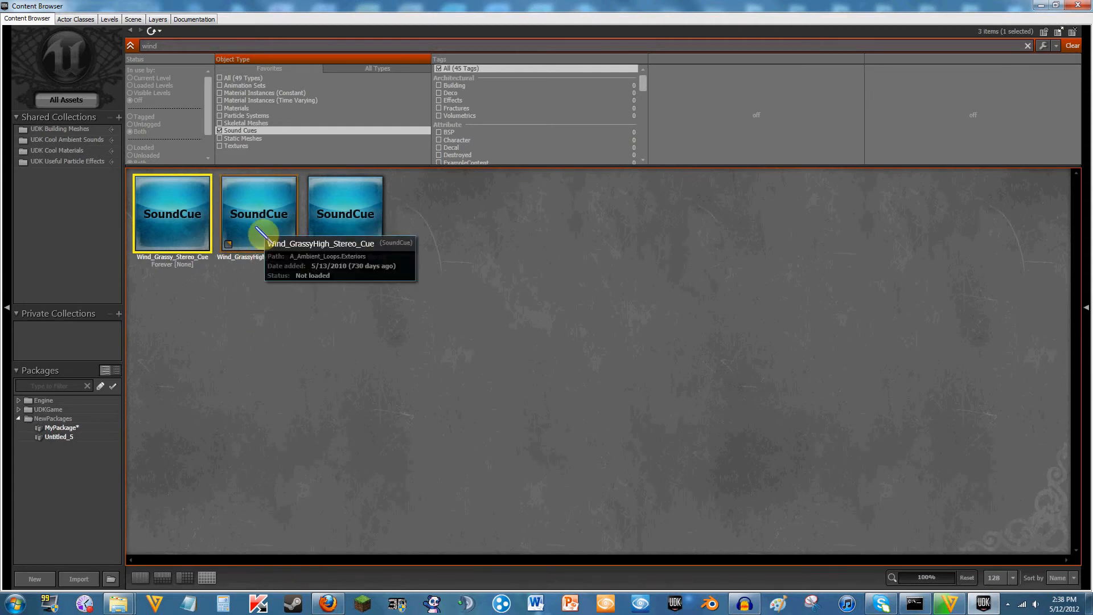
click(258, 227)
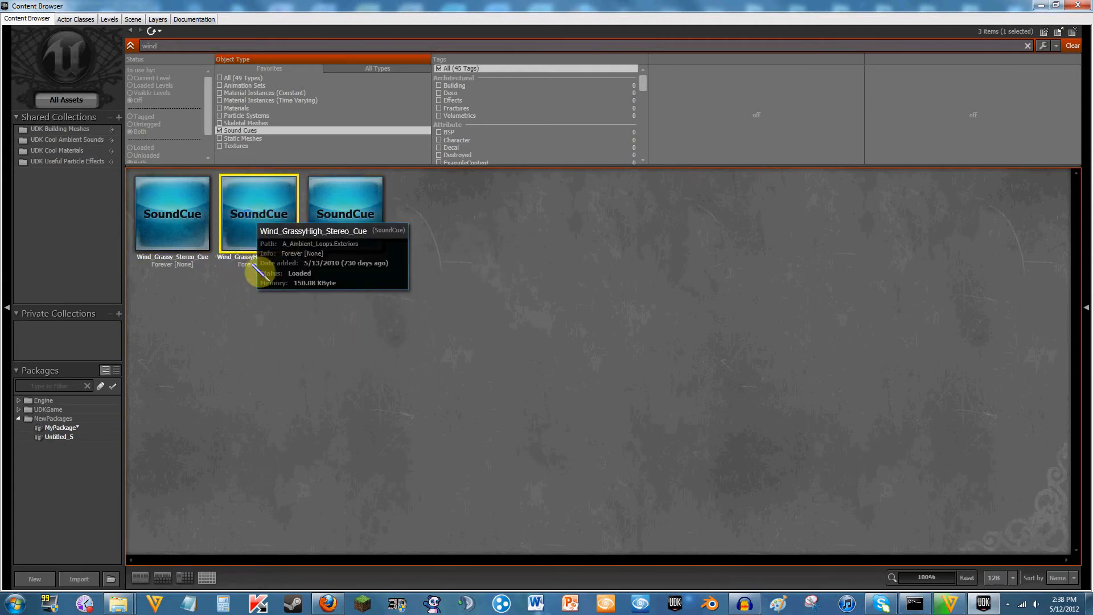
right_click(250, 216)
click(279, 234)
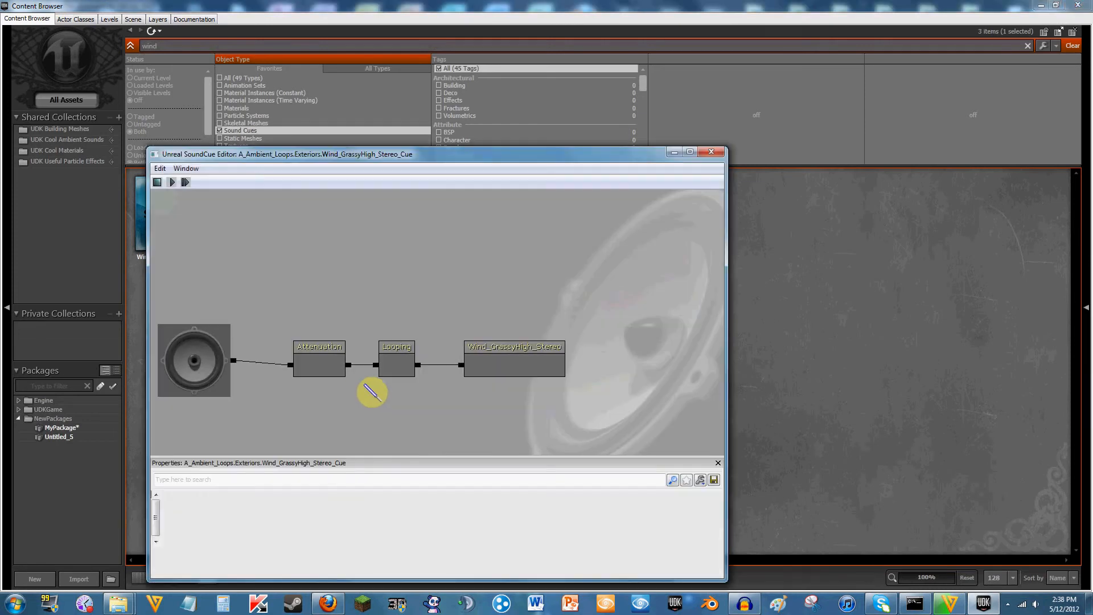
drag(359, 161, 686, 152)
click(250, 226)
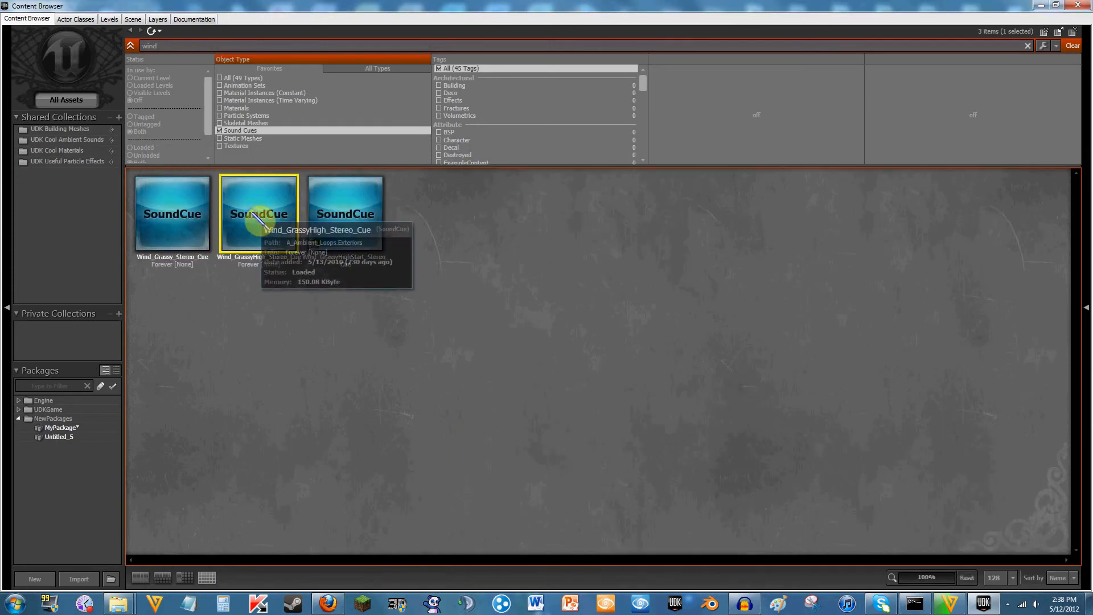
right_click(252, 213)
click(295, 284)
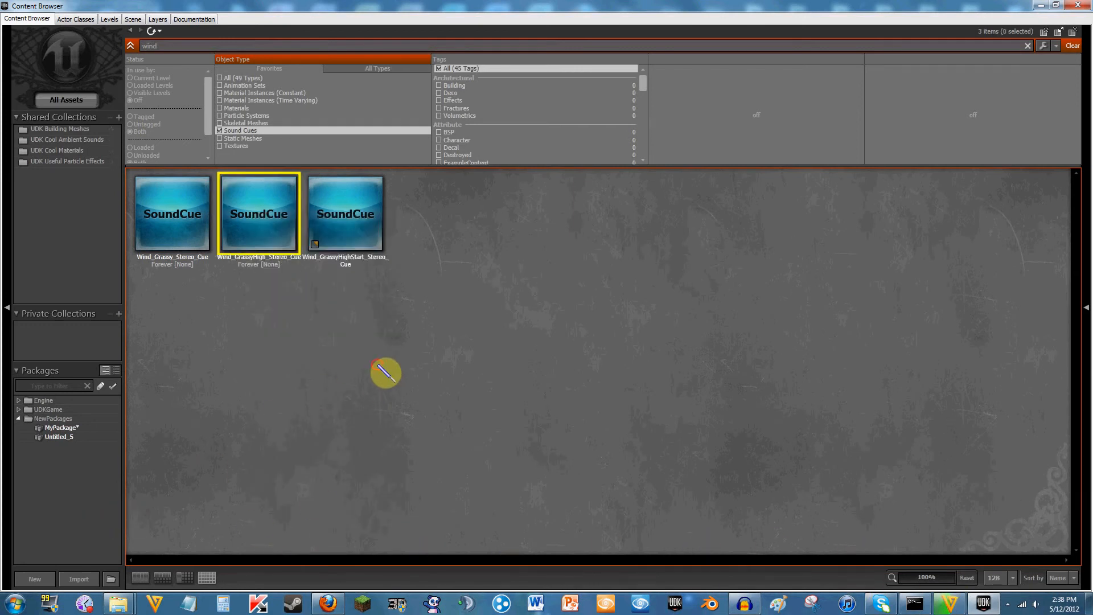
- Open Wind_GrassyHigh_Stereo_Cue in the Sound Cue Editor and examine the Attenuation node's distance and radius properties
right_click(268, 212)
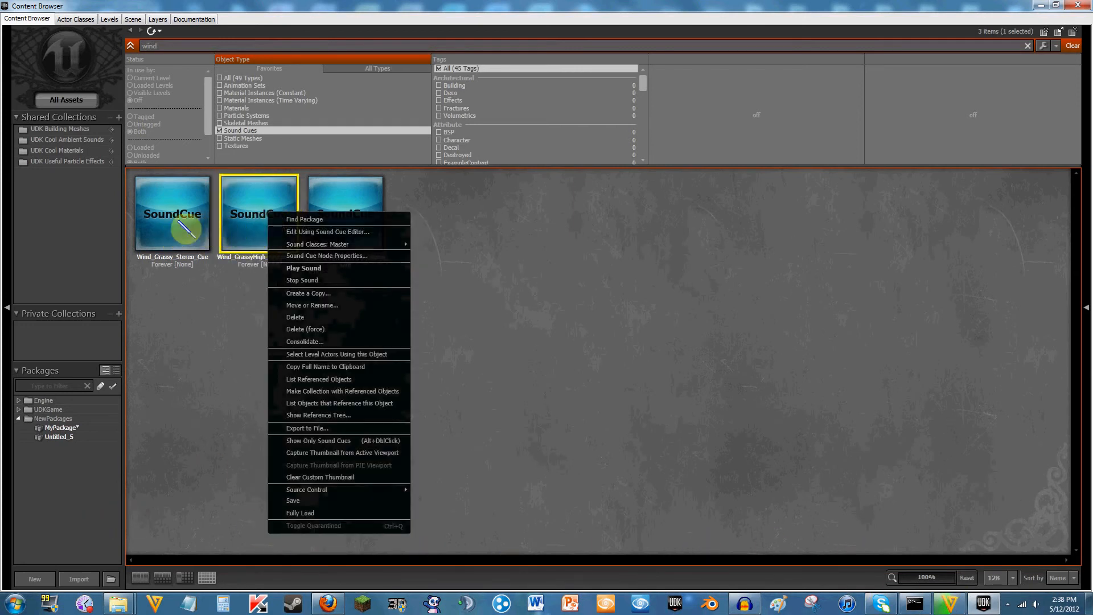
click(294, 233)
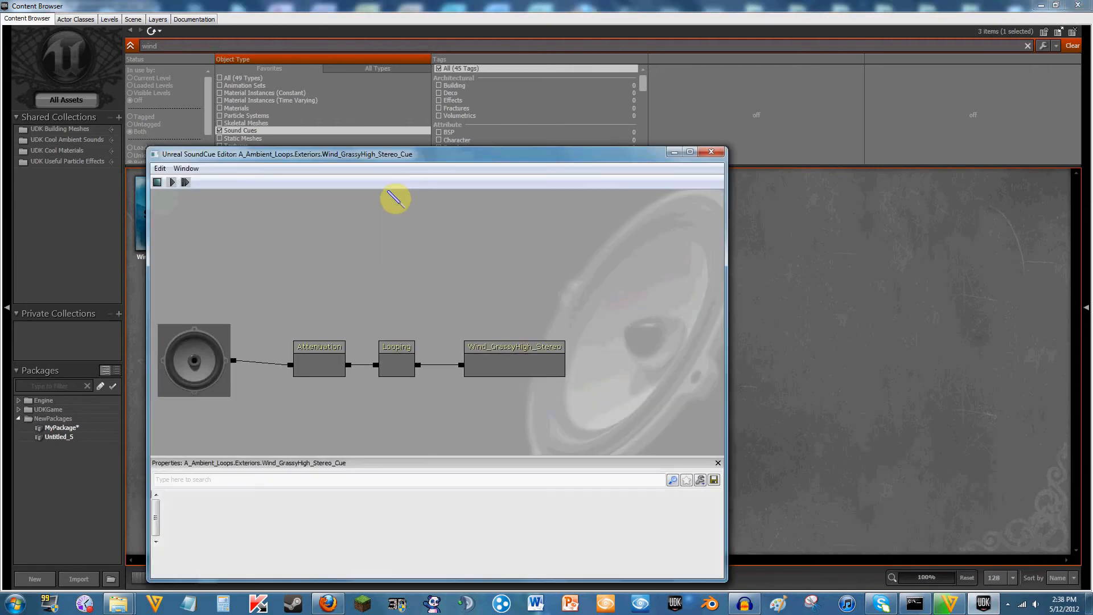
click(431, 300)
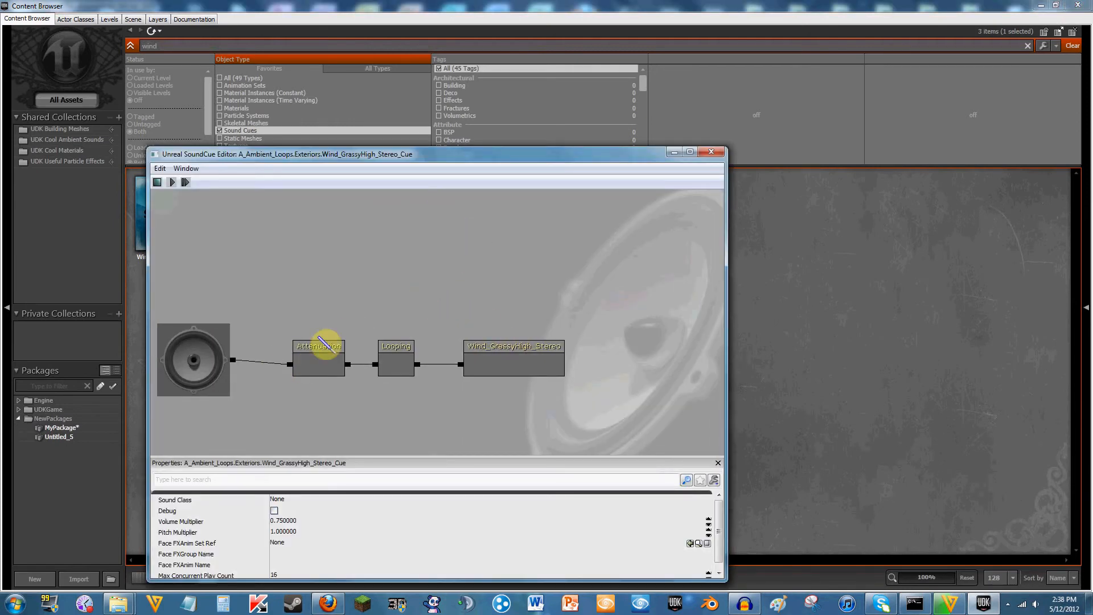
drag(351, 157, 352, 91)
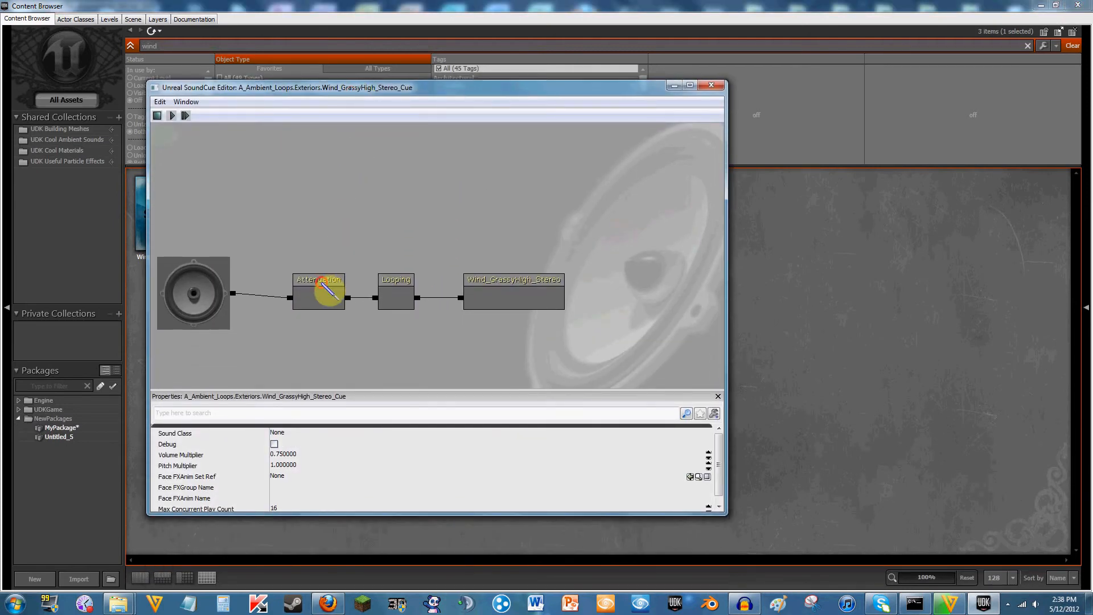
click(317, 286)
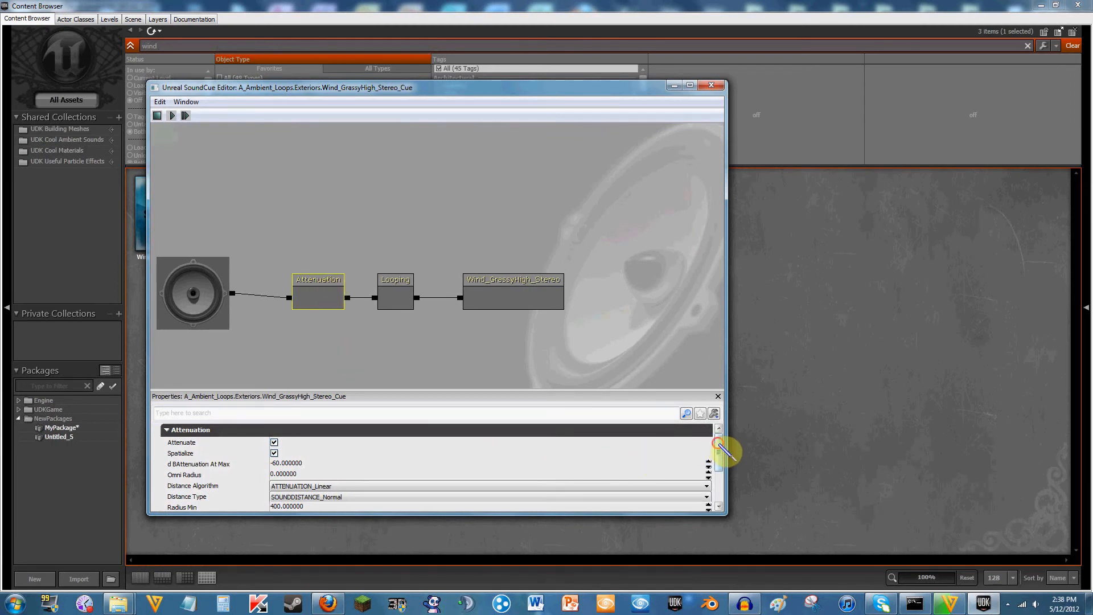
mouse_move(719, 442)
mouse_down()
mouse_move(719, 477)
mouse_move(719, 439)
mouse_up()
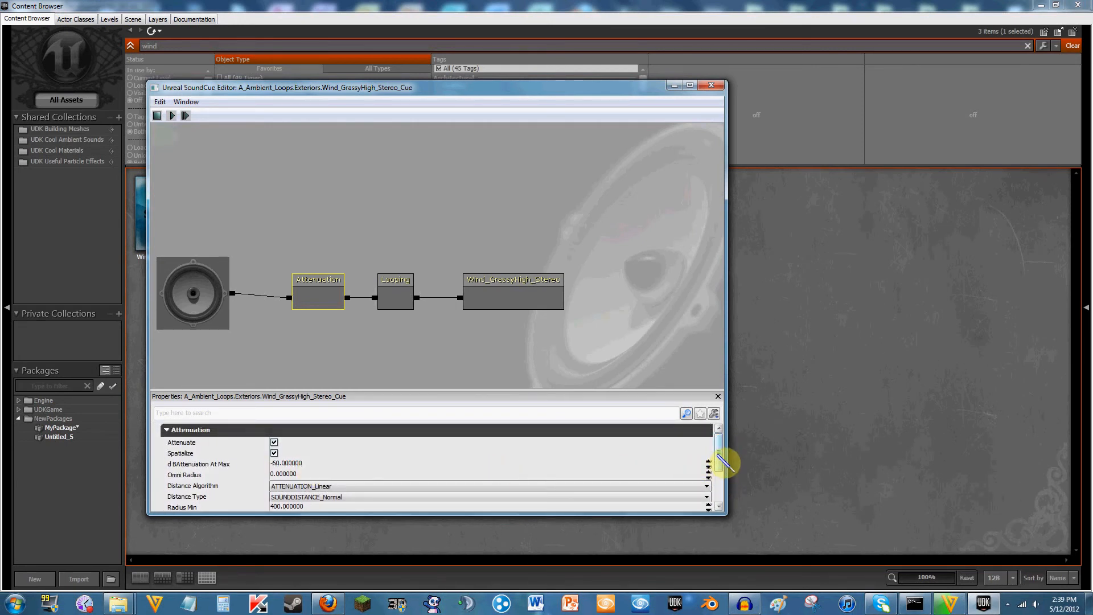
drag(717, 453, 719, 462)
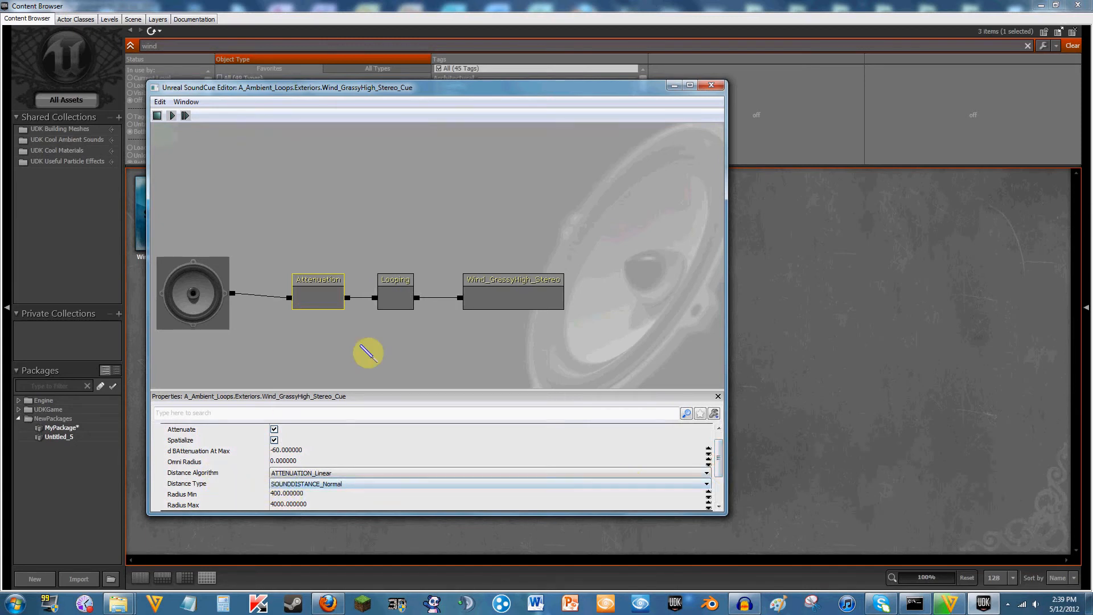
- View the properties of the Looping and Wind_GrassyHigh_Stereo wave nodes, and close the cue's editor
click(404, 288)
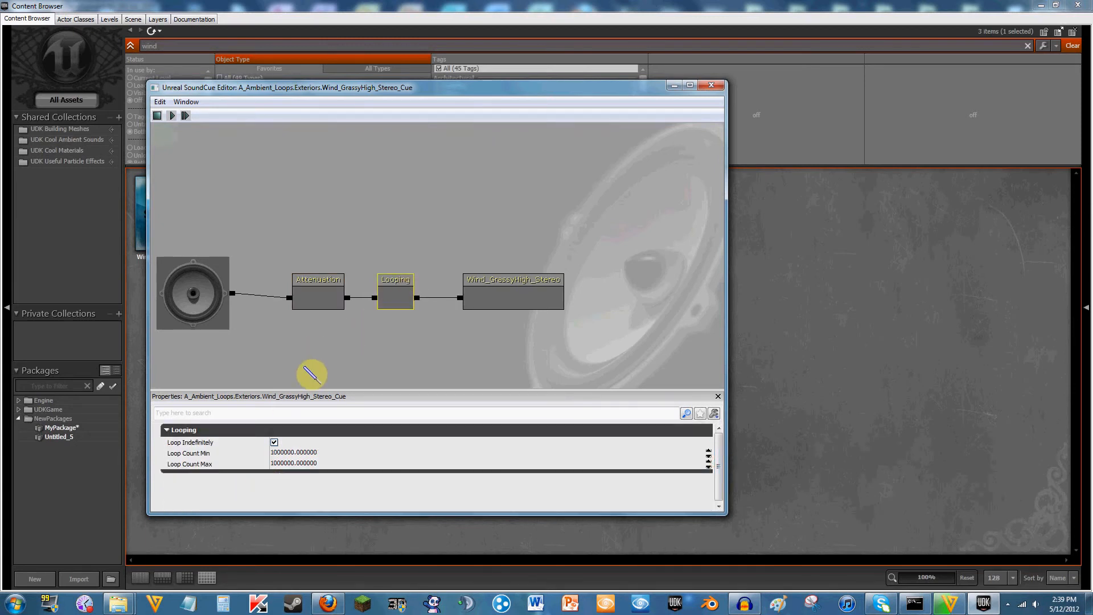
click(511, 306)
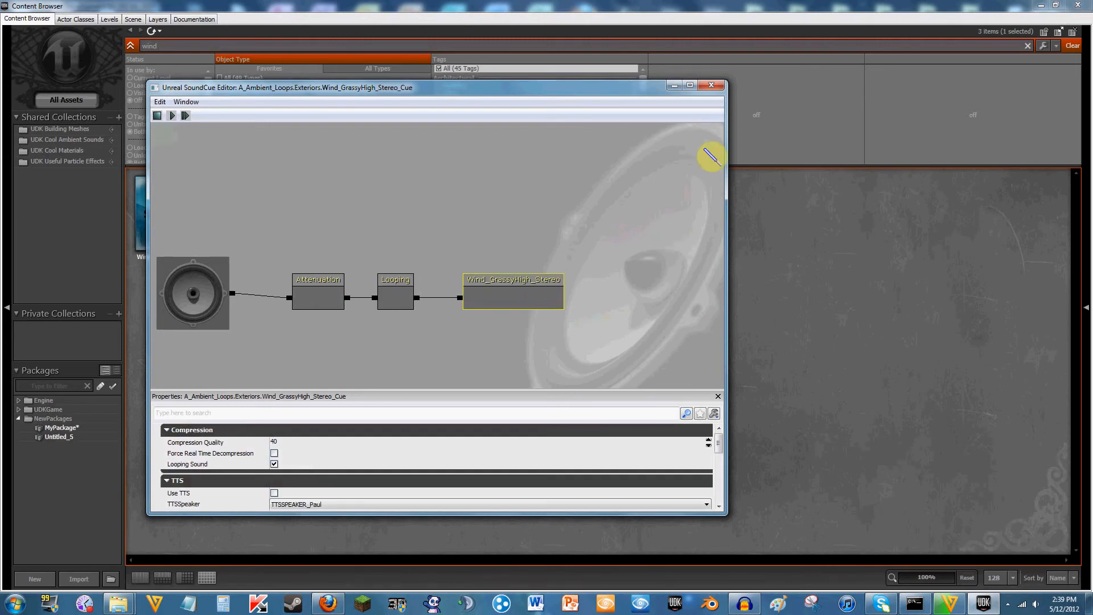
click(711, 86)
- View the node graphs of Wind_GrassyHighStart_Stereo_Cue and Wind_Grassy_Stereo_Cue one after the other, closing each editor
right_click(339, 201)
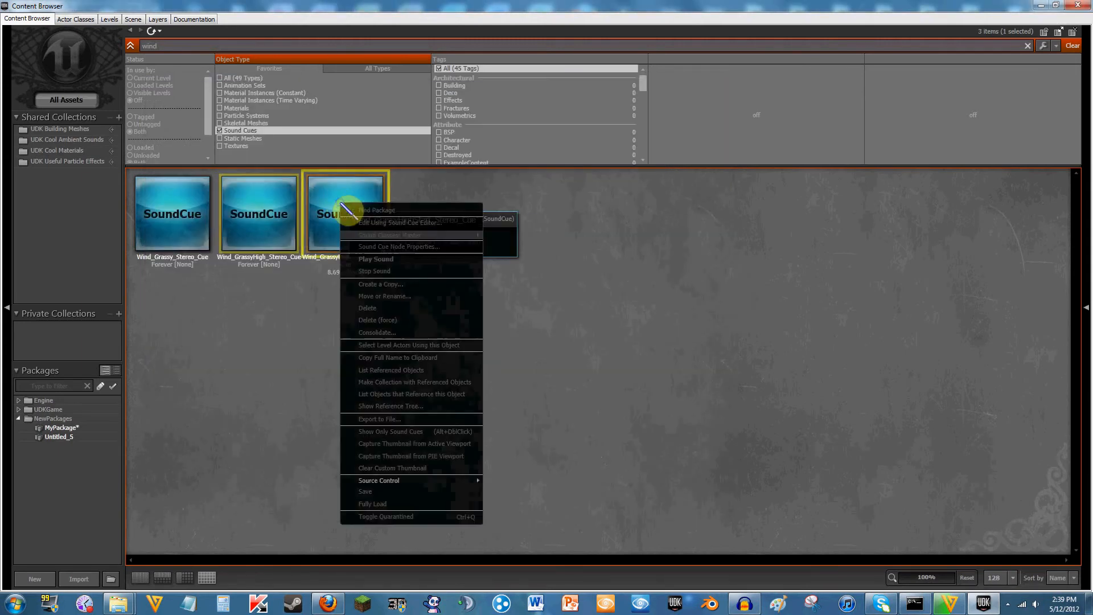
click(366, 227)
double_click(366, 228)
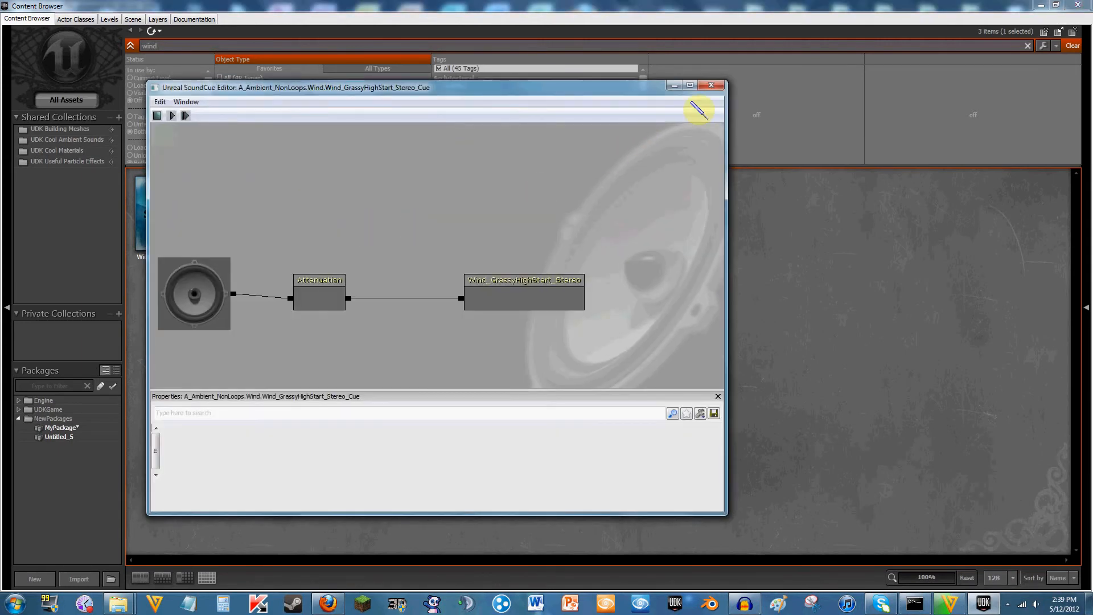
click(717, 86)
right_click(188, 225)
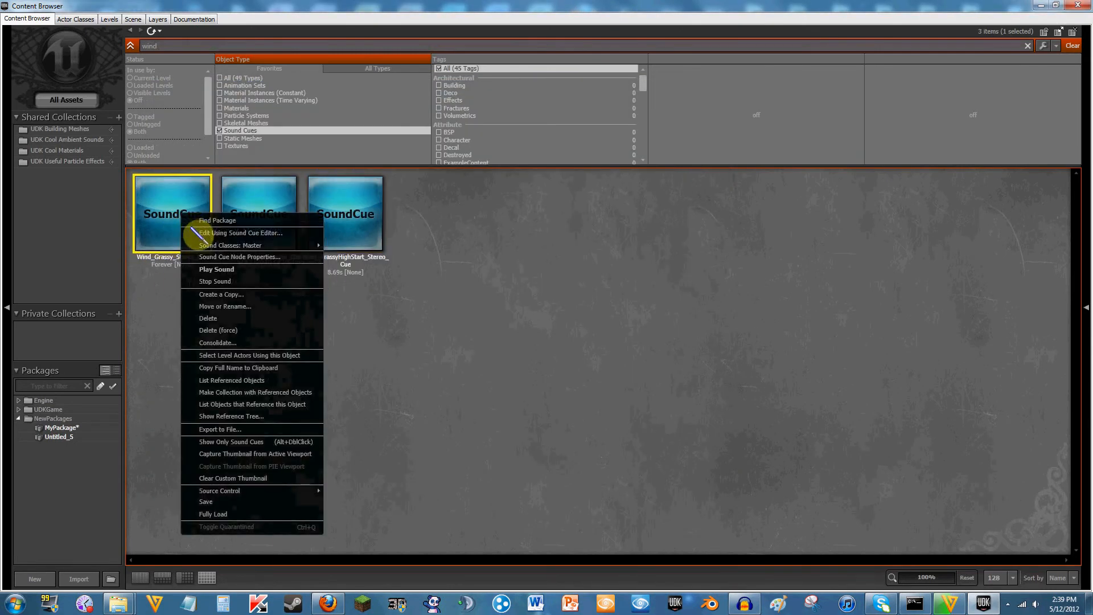
click(228, 233)
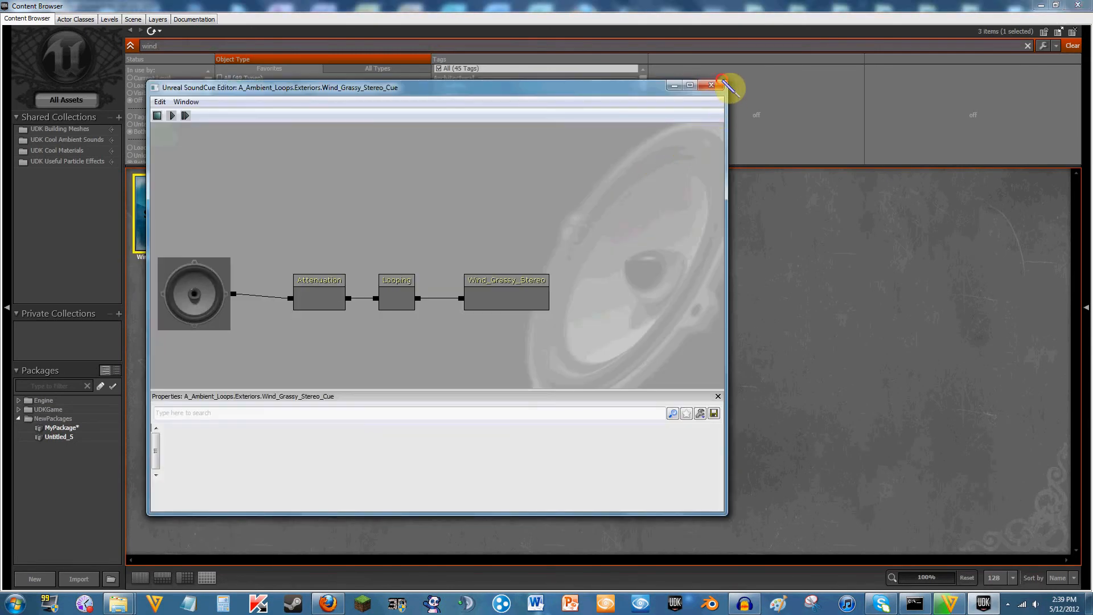
click(711, 85)
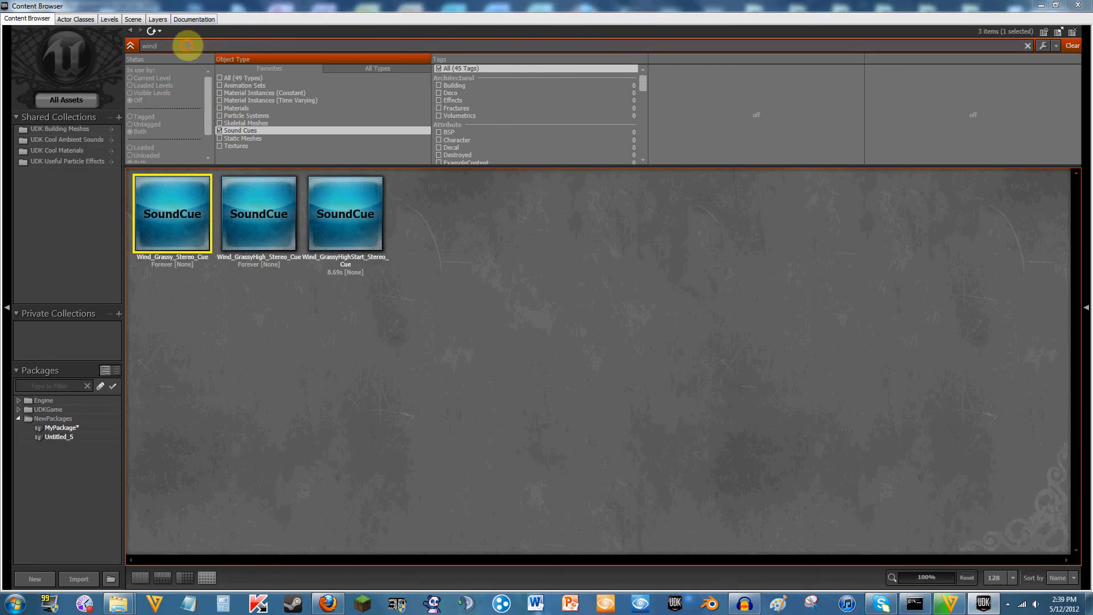
- Shorten the search text to "w" and preview the sound of A_Powerup_Berzerk_GroundLoopCue
click(189, 46)
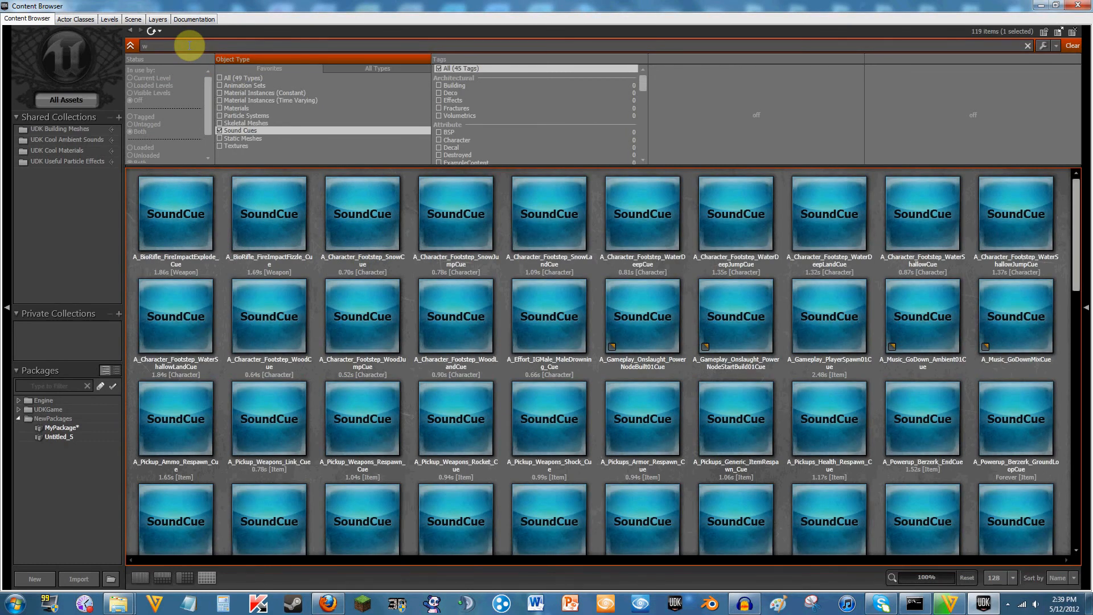
click(645, 242)
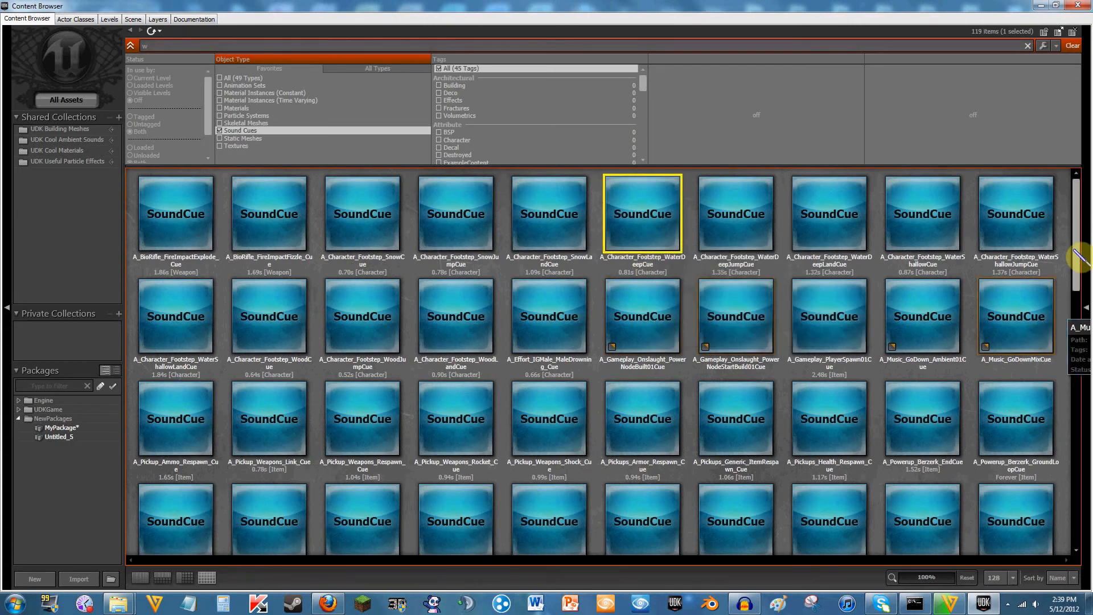
drag(1081, 255, 1076, 347)
click(1048, 303)
right_click(1029, 191)
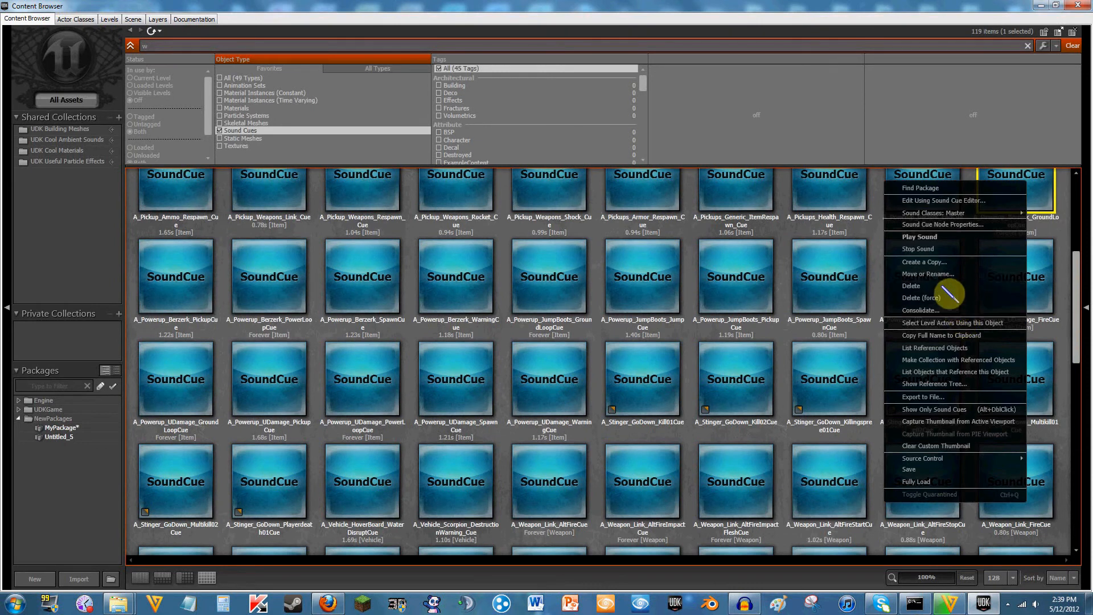
click(938, 238)
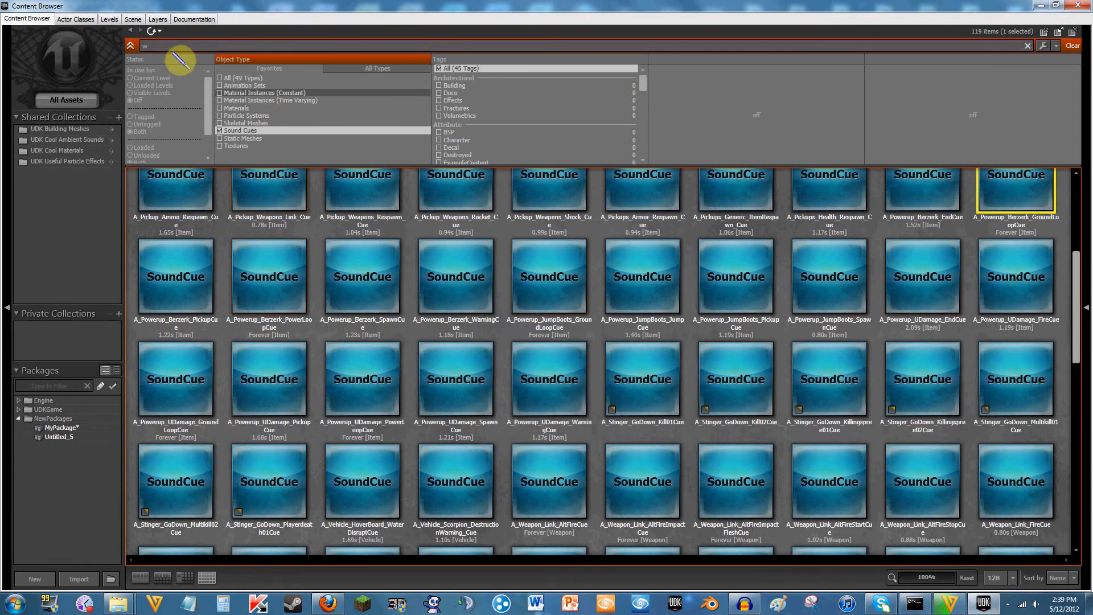
- Clear the search text and view the node graph of Waterfall_Medium_02_Cue, closing its editor
click(146, 45)
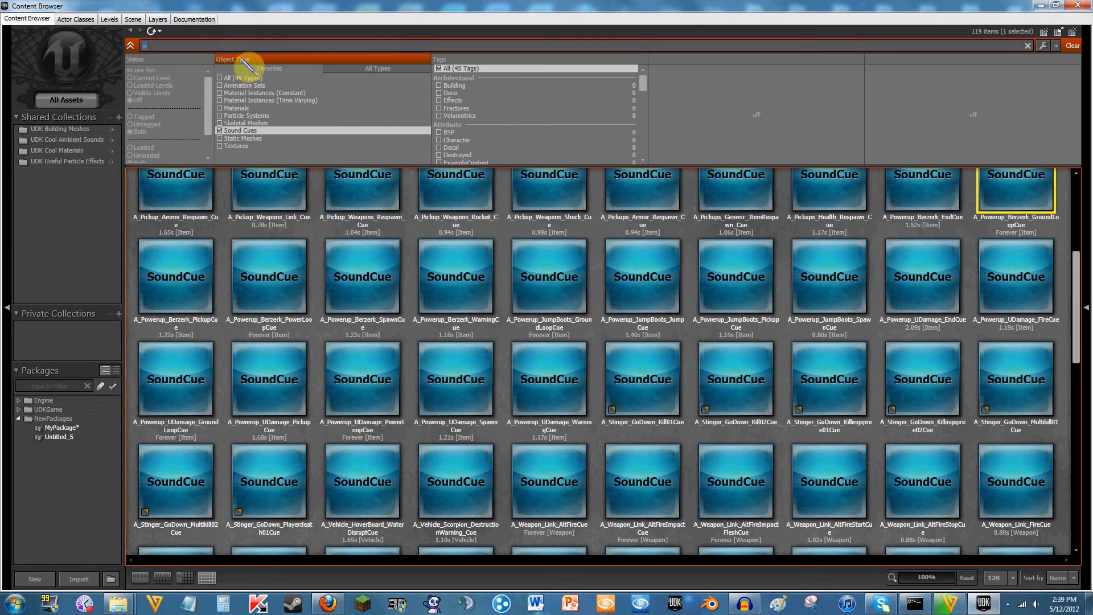
key(BackSpace)
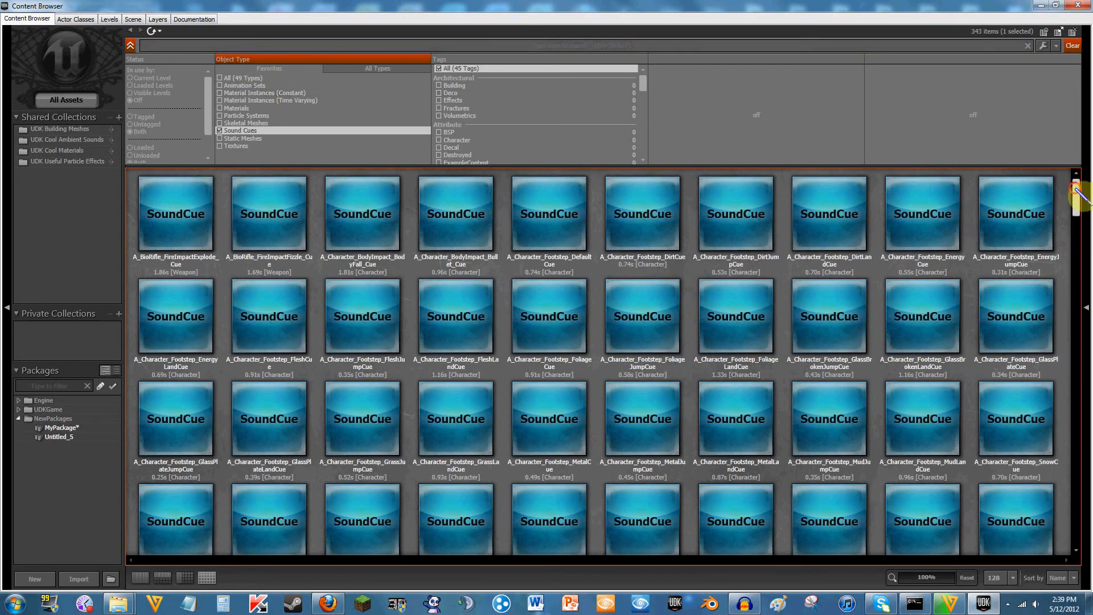
drag(1076, 196, 1084, 523)
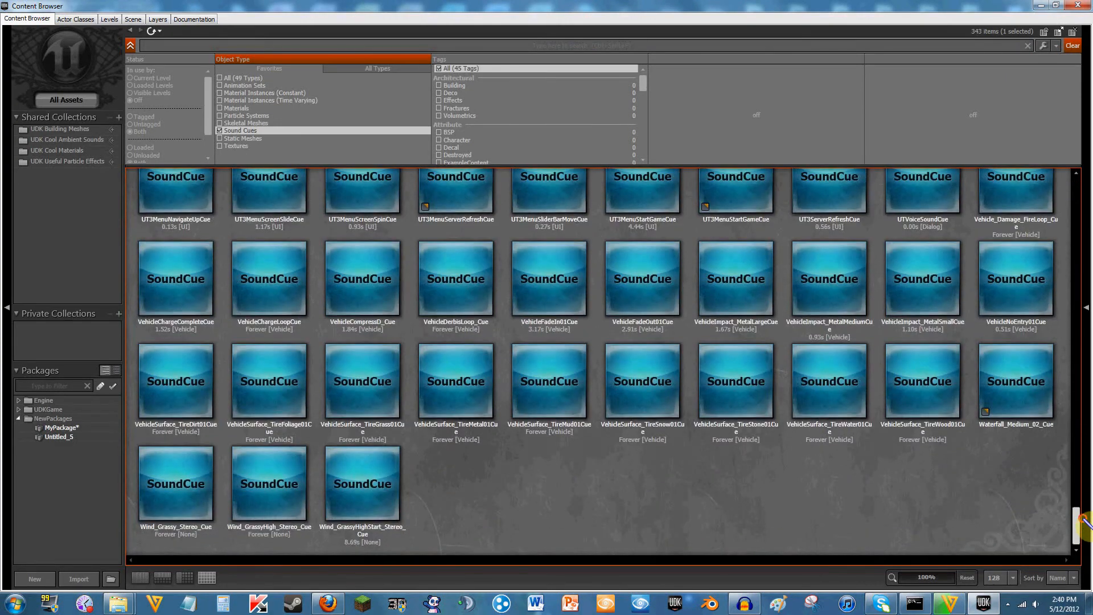
right_click(1006, 377)
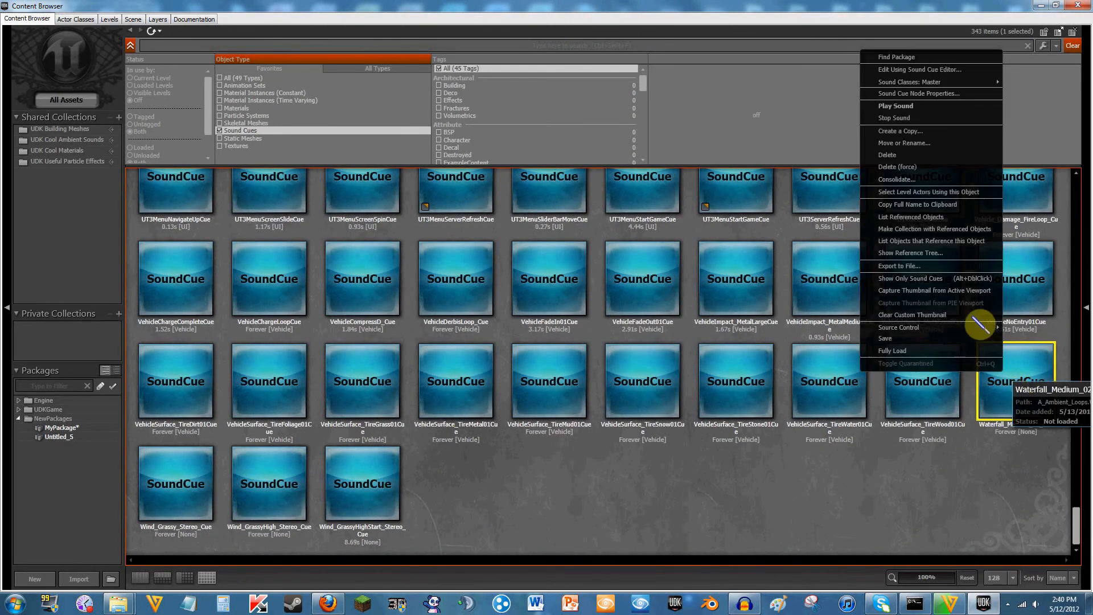
click(894, 75)
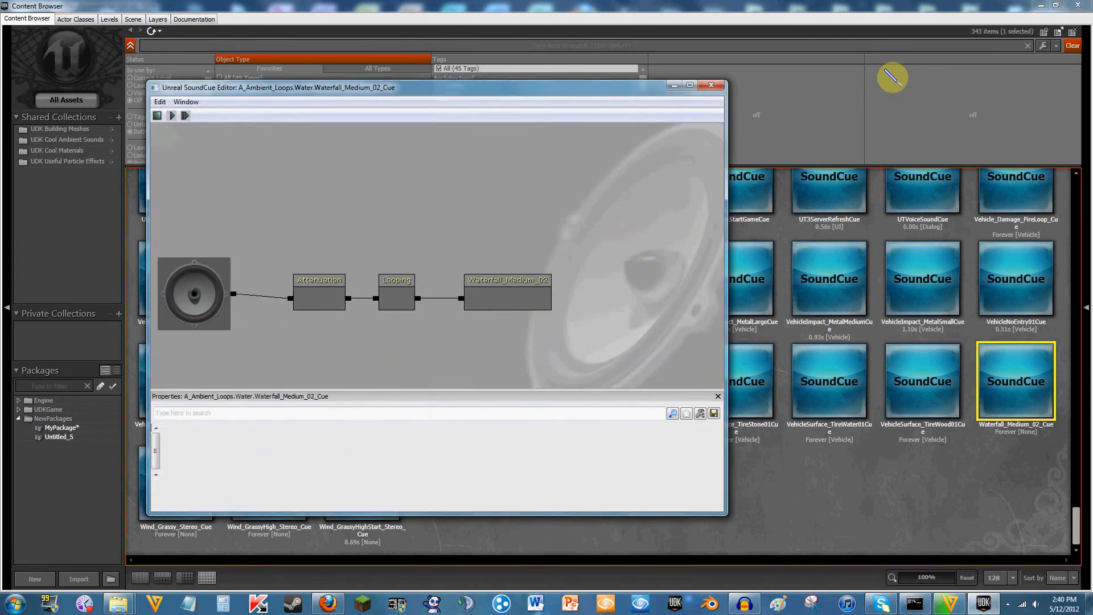
click(711, 89)
- Open UT3MenuStartGameCue in the Sound Cue Editor to view its node graph
scroll(708, 188, up, 1)
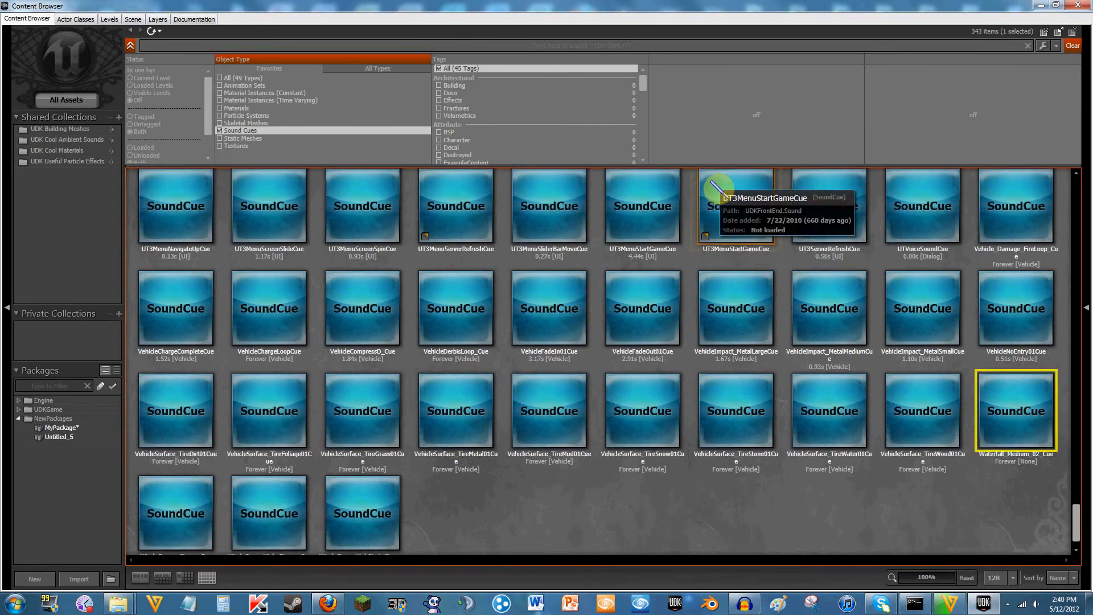
right_click(711, 188)
click(730, 185)
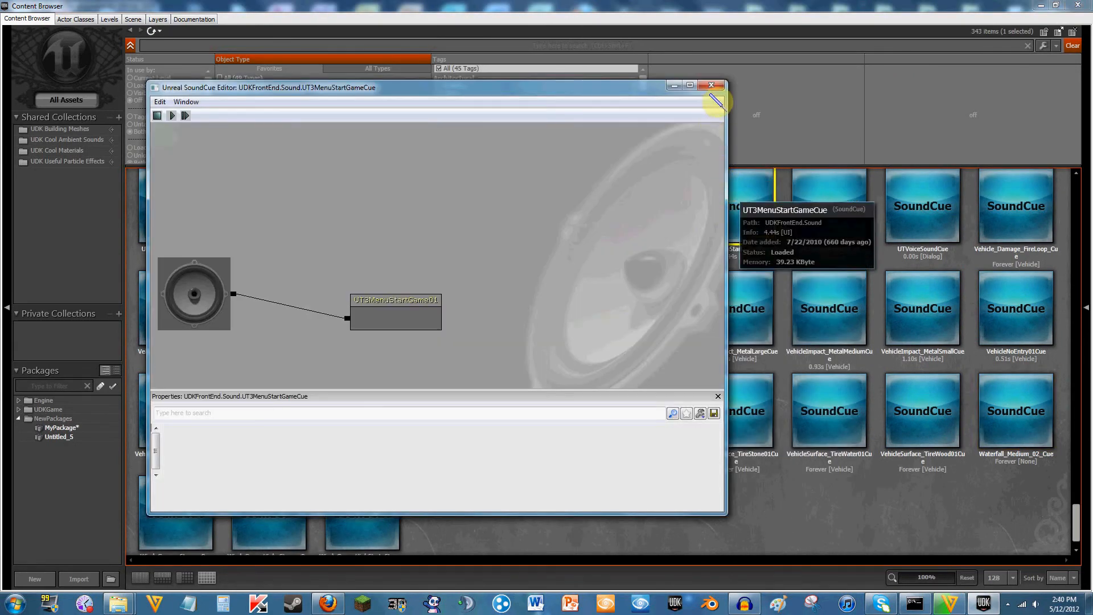
- Close the UT3MenuStartGameCue editor and open VehicleCompressD_Cue in the Sound Cue Editor, repositioning its window
click(712, 84)
right_click(376, 312)
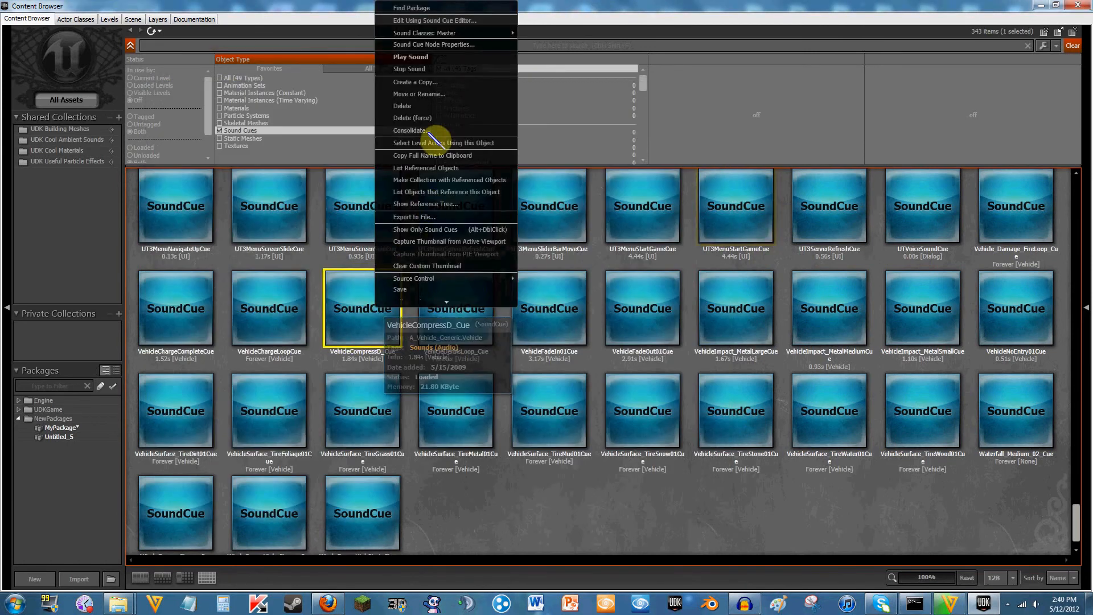
click(454, 30)
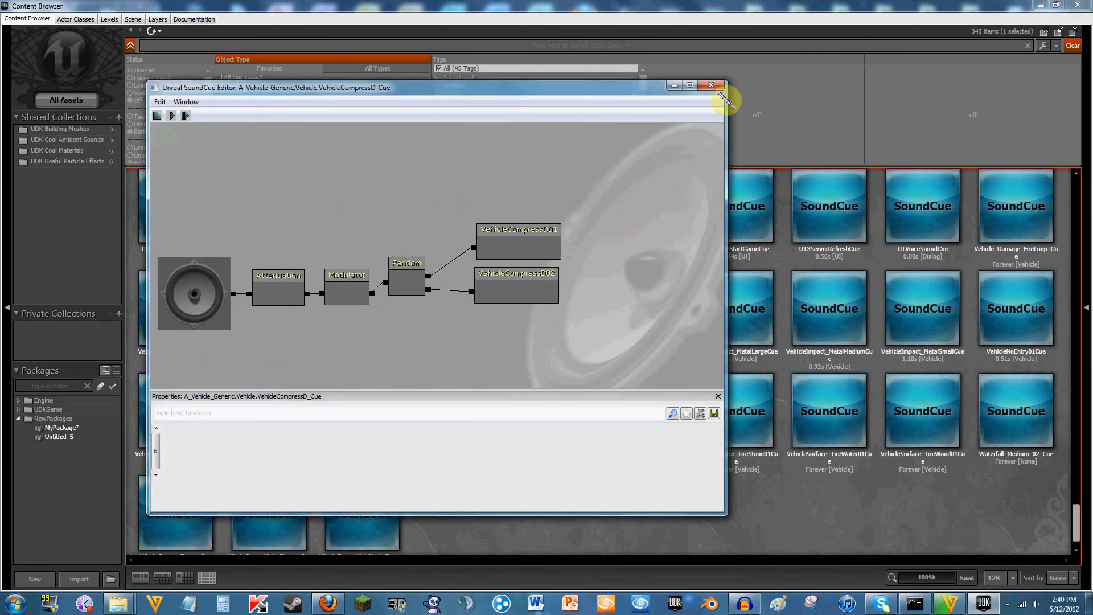
drag(631, 88, 942, 187)
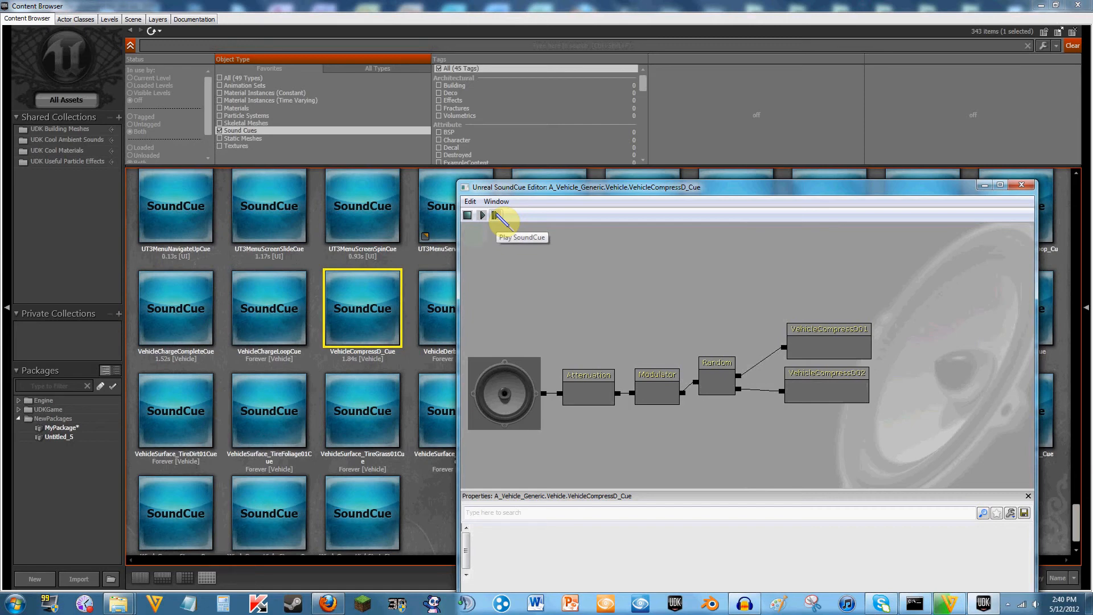
drag(566, 189, 444, 108)
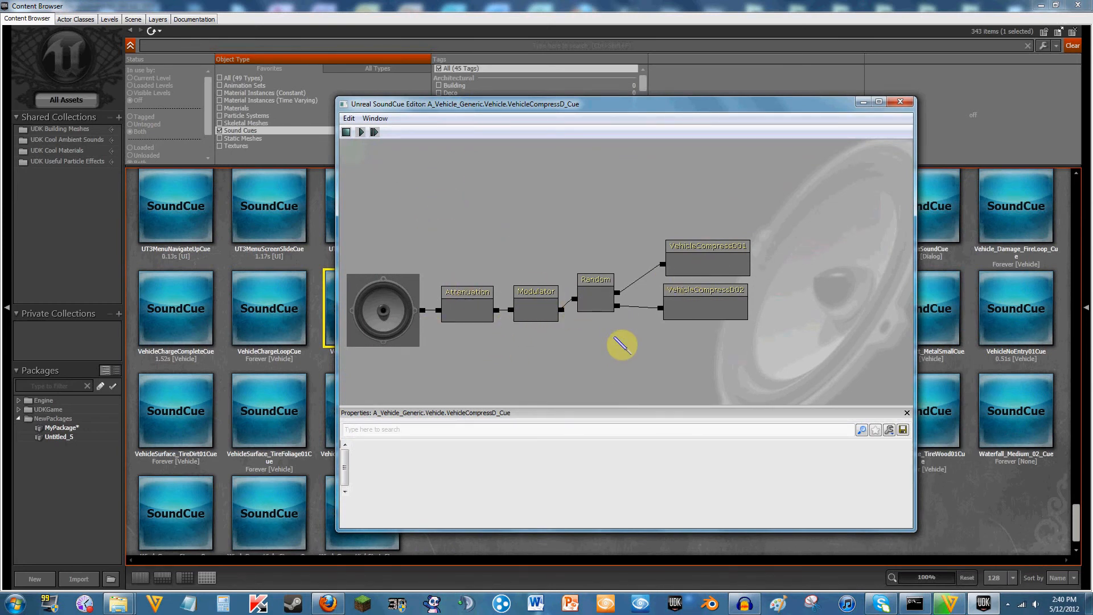
- Examine the properties of the Modulator, Attenuation, Random and wave nodes in VehicleCompressD_Cue
click(524, 305)
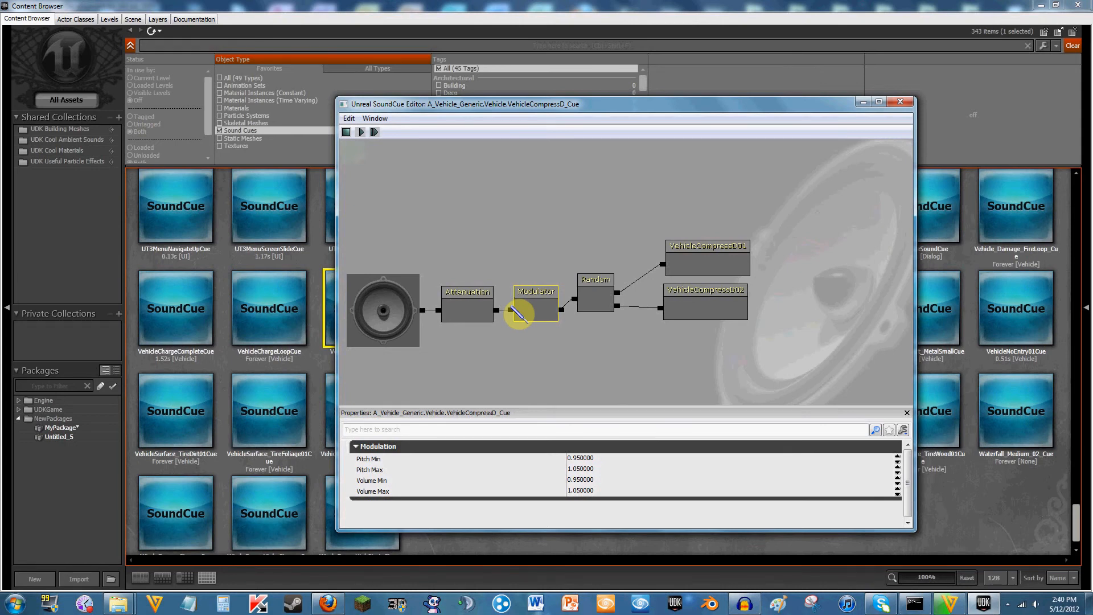
click(469, 305)
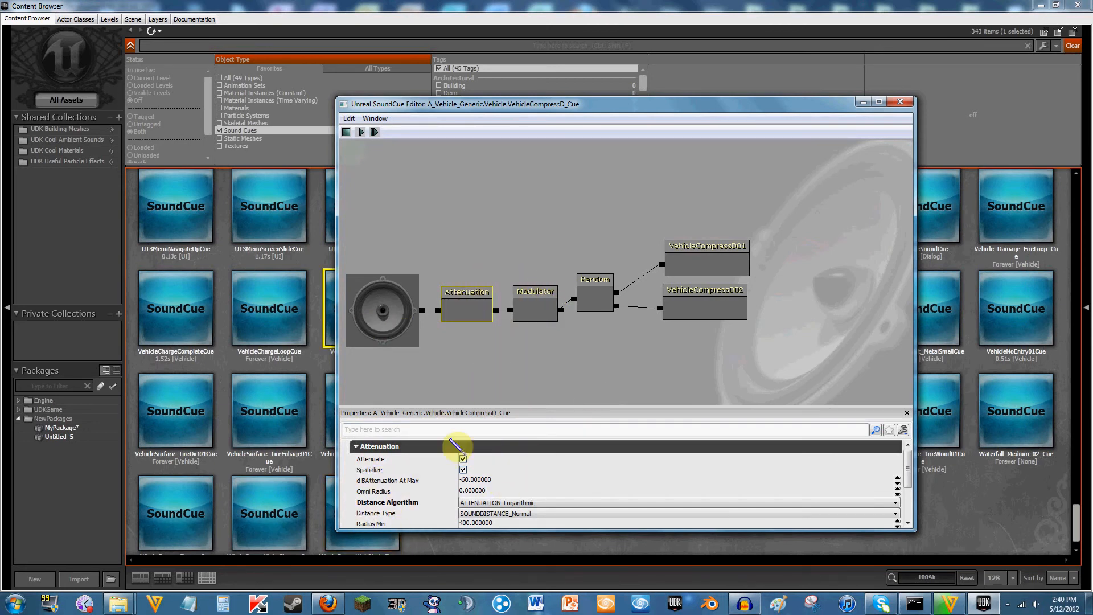
click(534, 301)
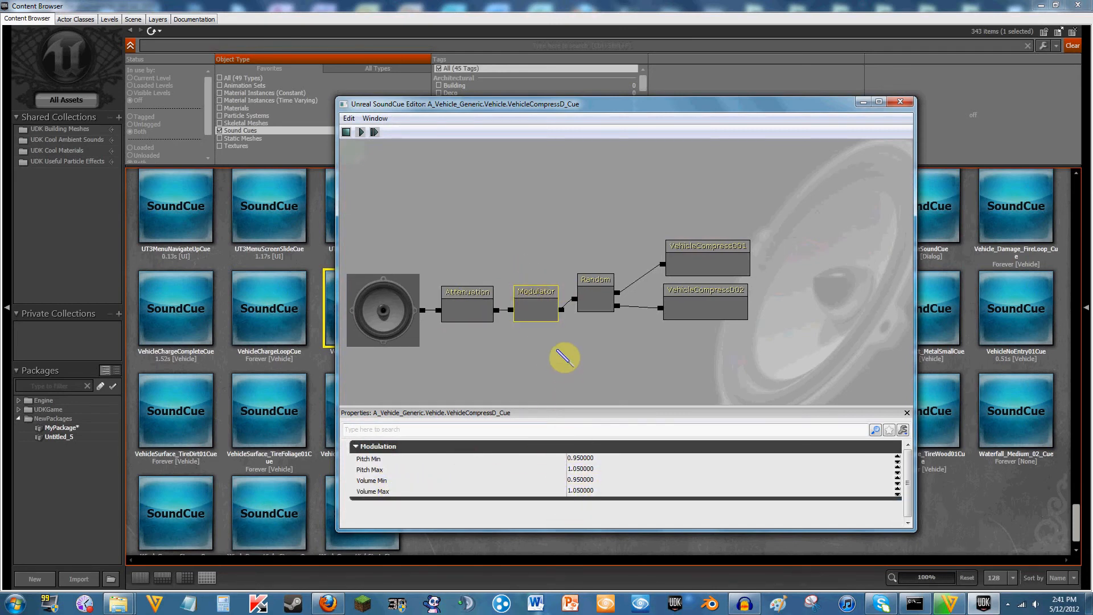
click(596, 294)
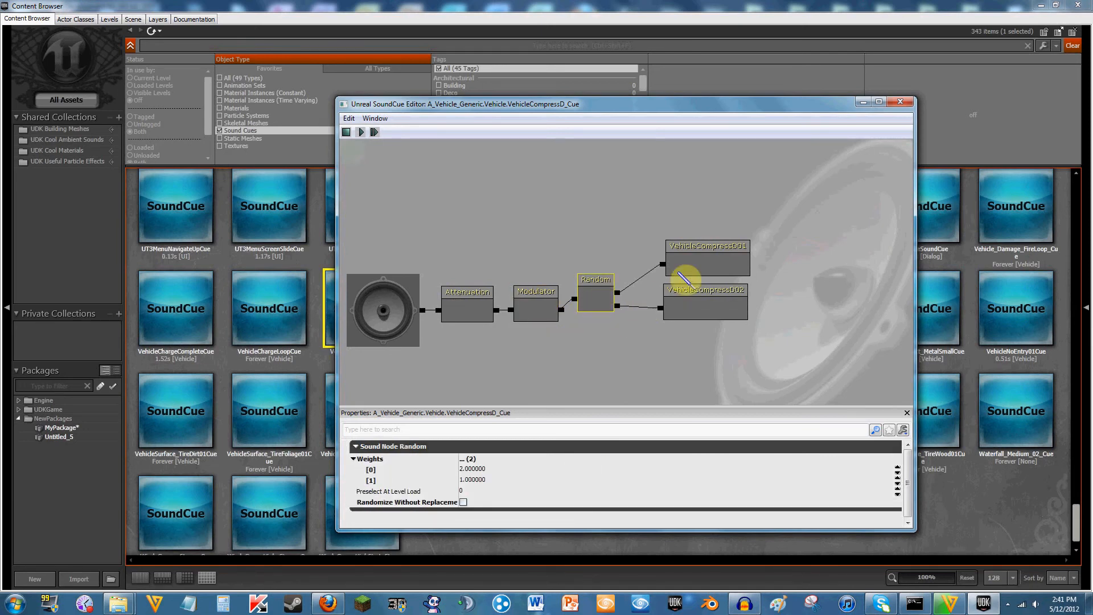
click(701, 262)
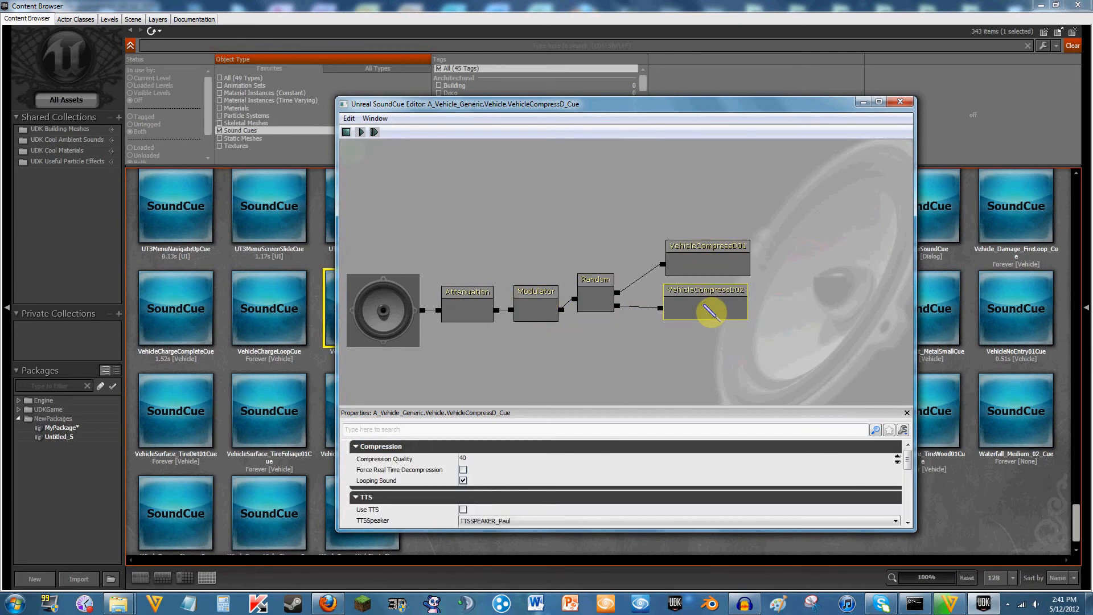
- Play the VehicleCompressD02 wave node and the VehicleCompressD01 wave node individually
right_click(712, 312)
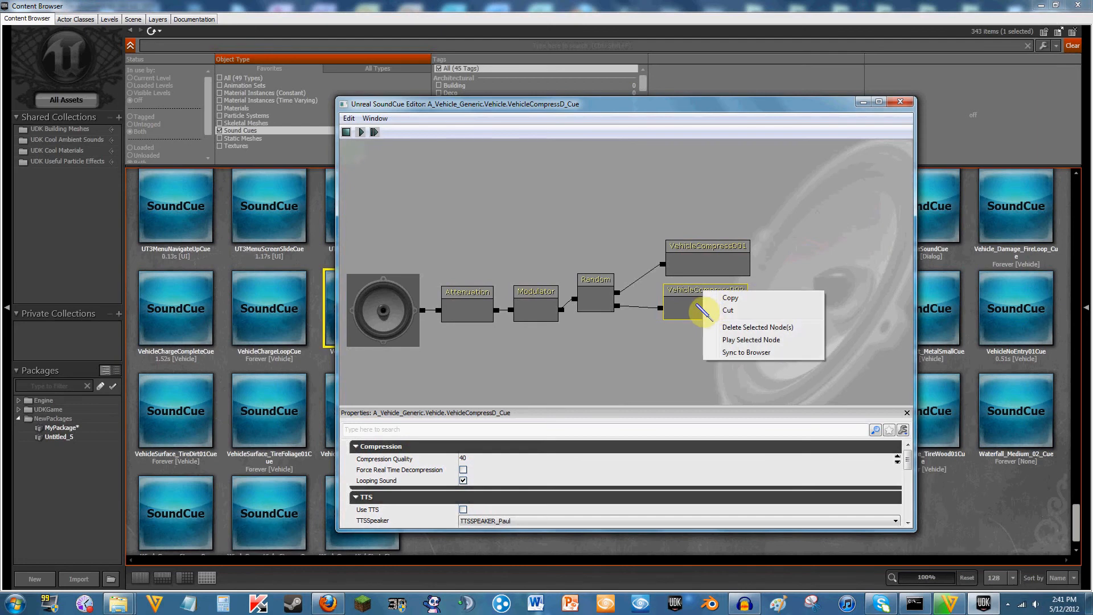
click(702, 312)
right_click(700, 311)
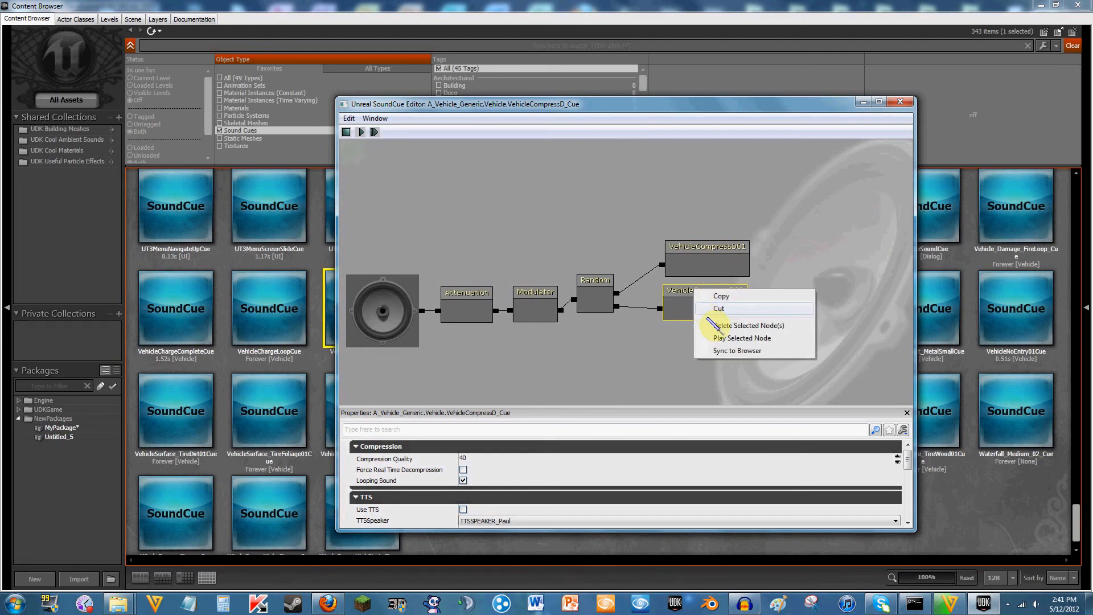
click(717, 338)
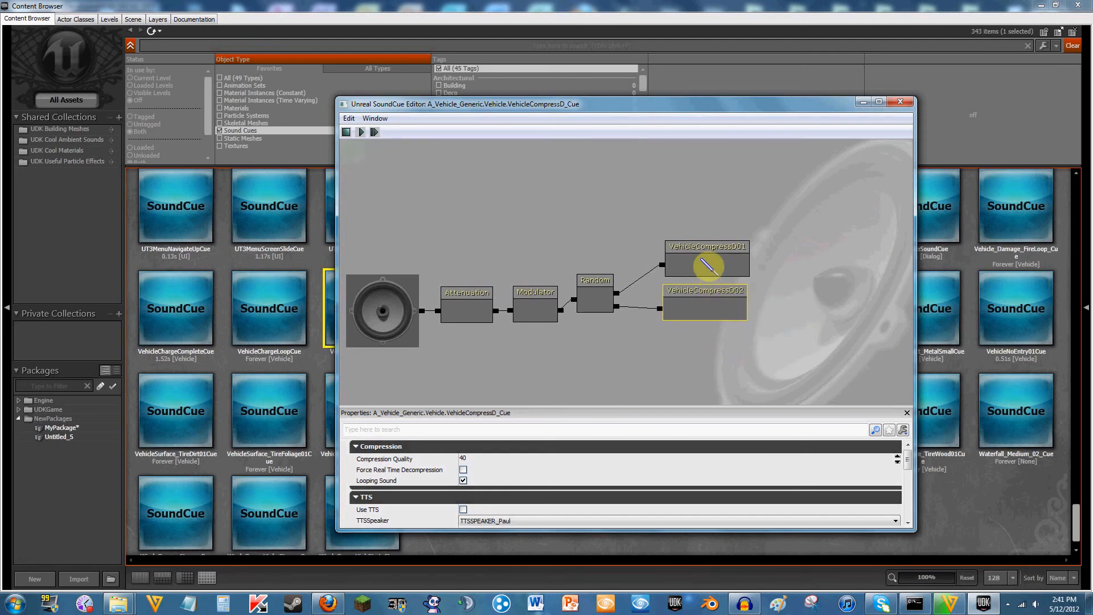
right_click(702, 244)
click(722, 291)
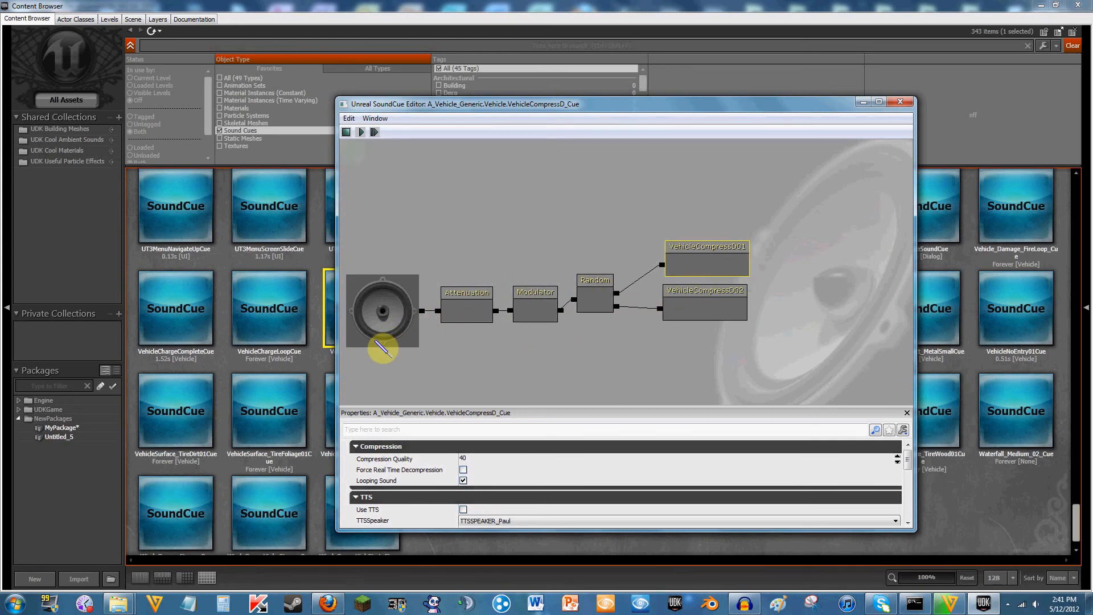
- Review the Modulator's pitch and volume properties alongside the two wave nodes, closing the cue editor when done
click(537, 308)
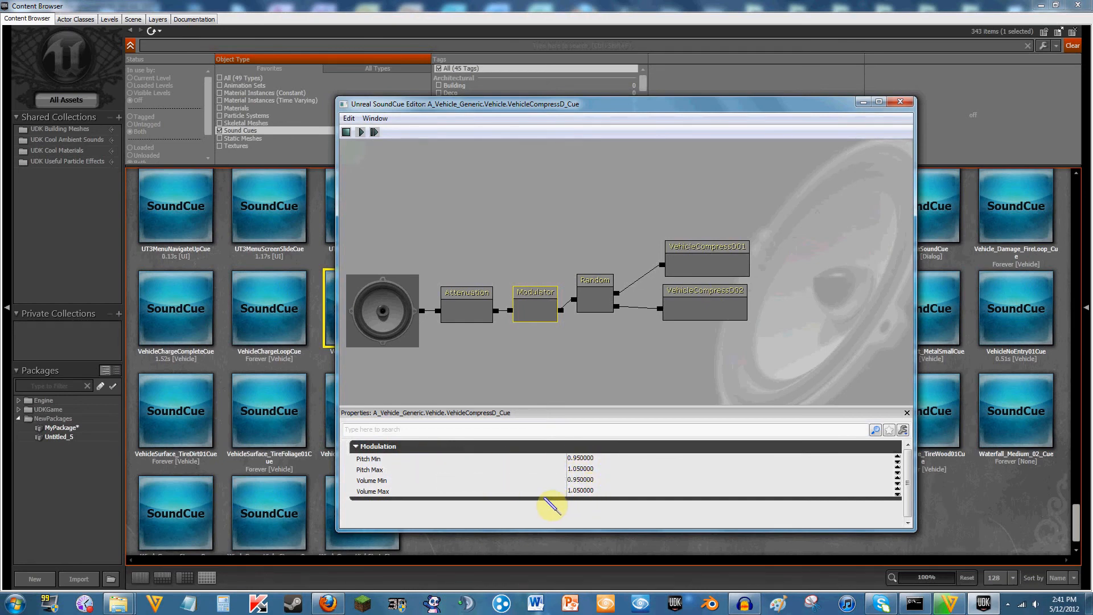
click(706, 311)
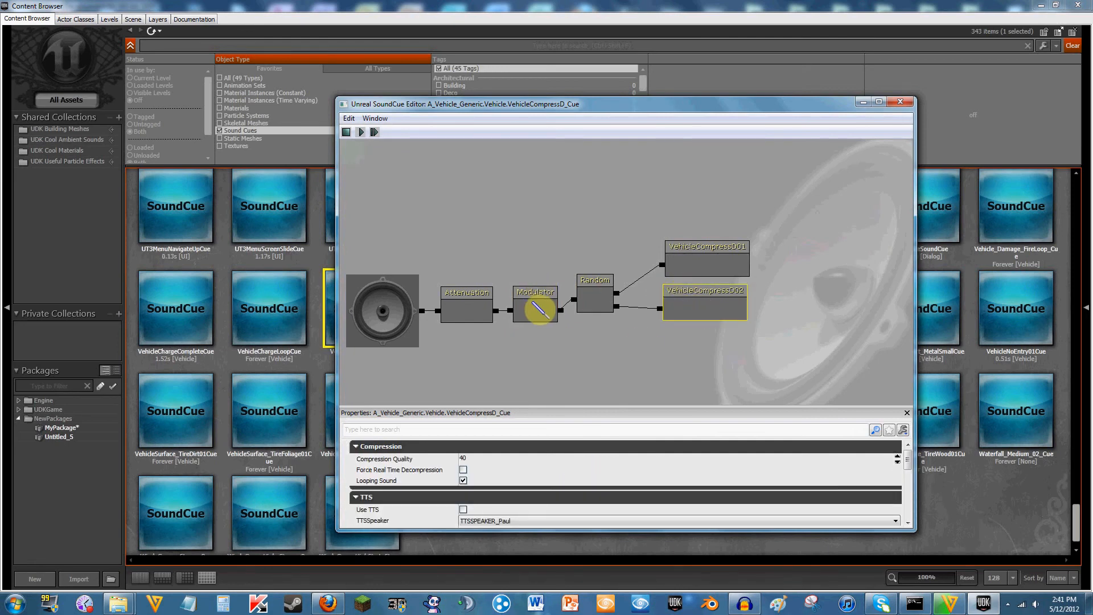
click(534, 304)
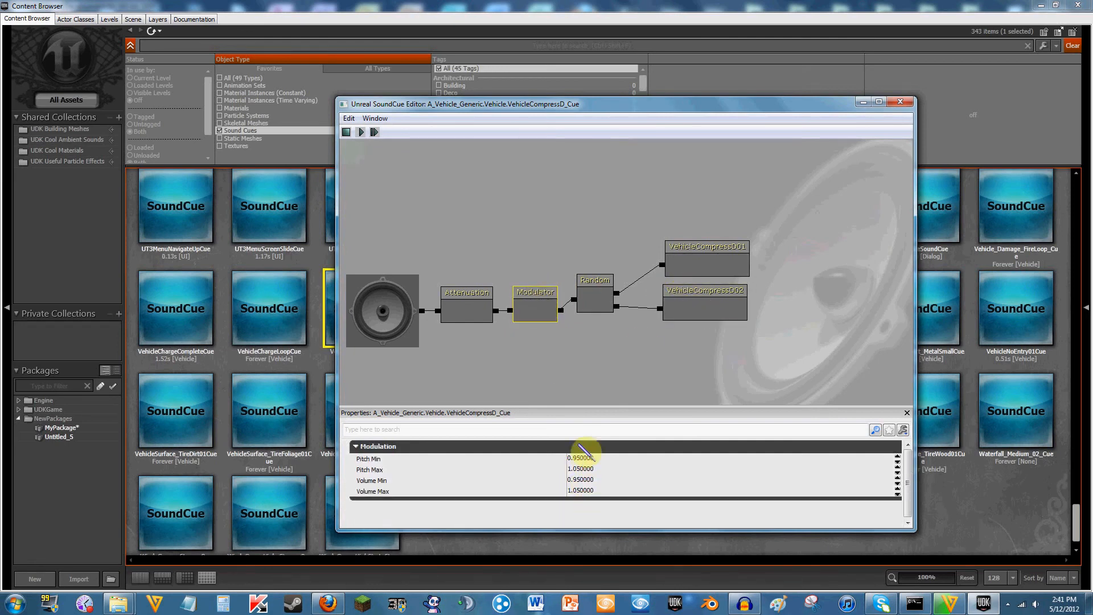
click(706, 308)
click(708, 263)
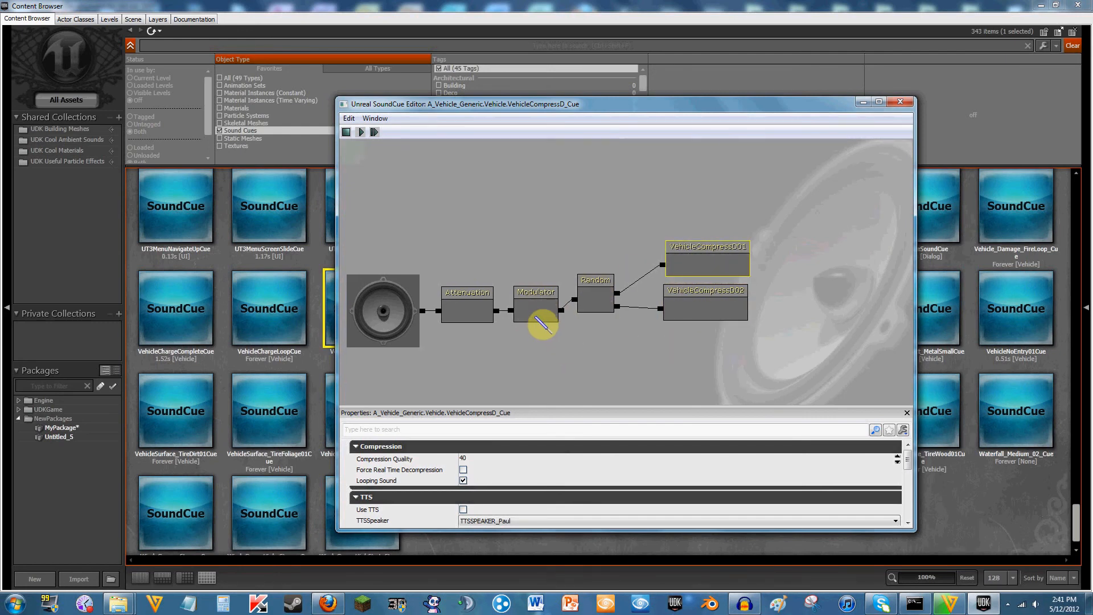
click(532, 319)
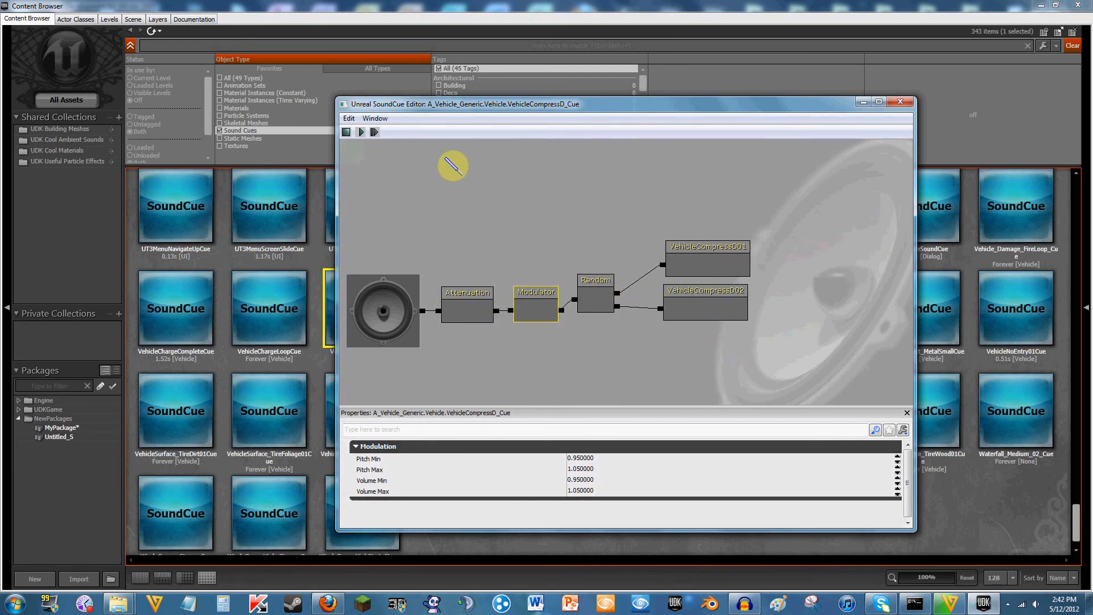
click(900, 101)
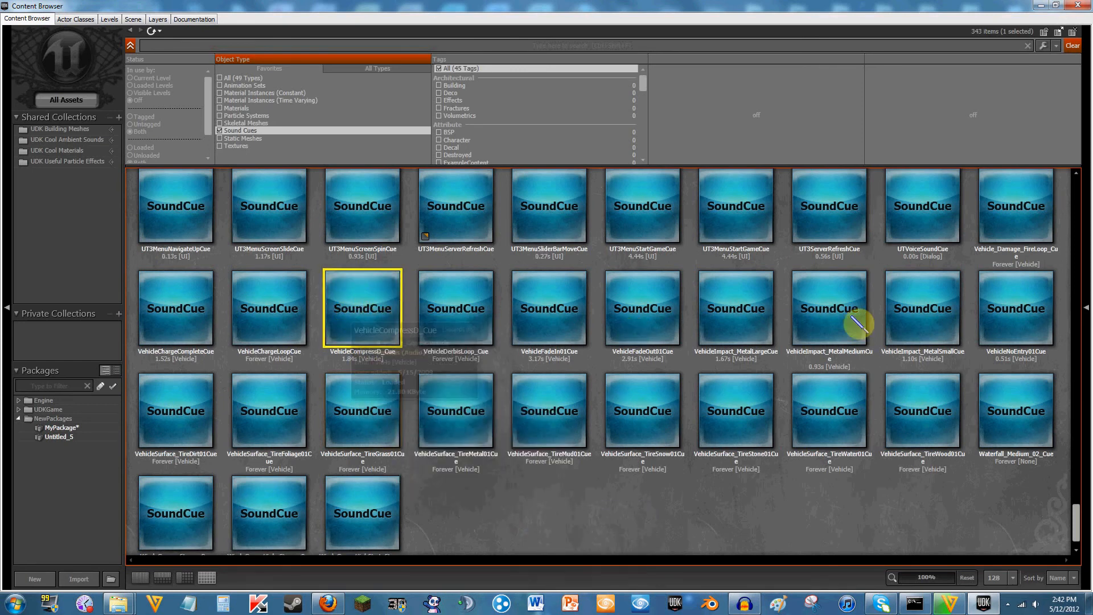
- View the import settings for the Screenshot 3 image from the Video Game Screenshots Minecraft folder, cancelling the import
drag(1076, 512, 1076, 163)
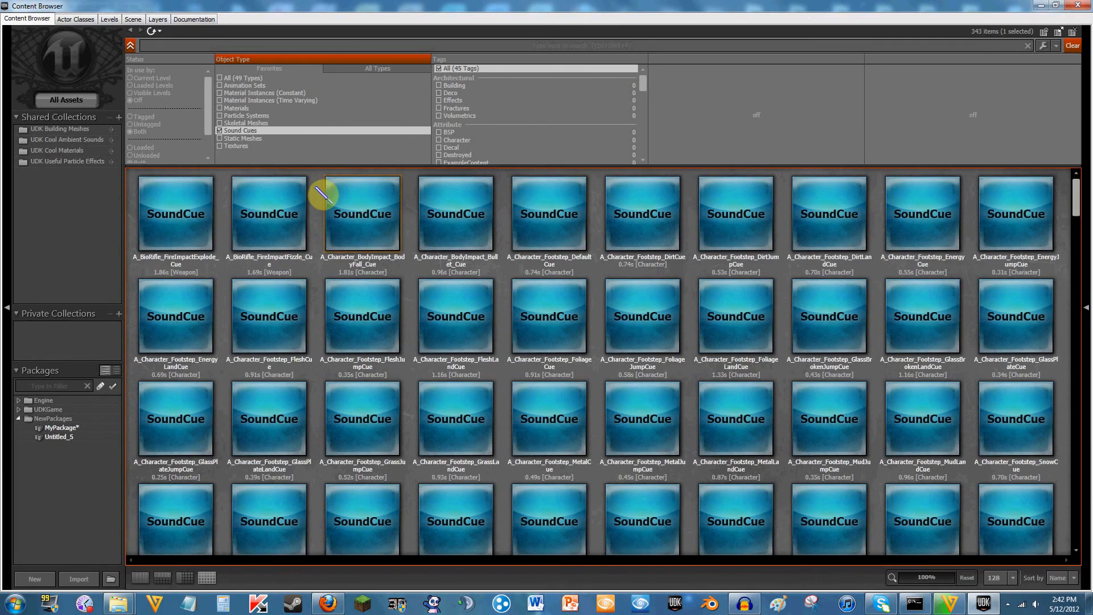
click(79, 579)
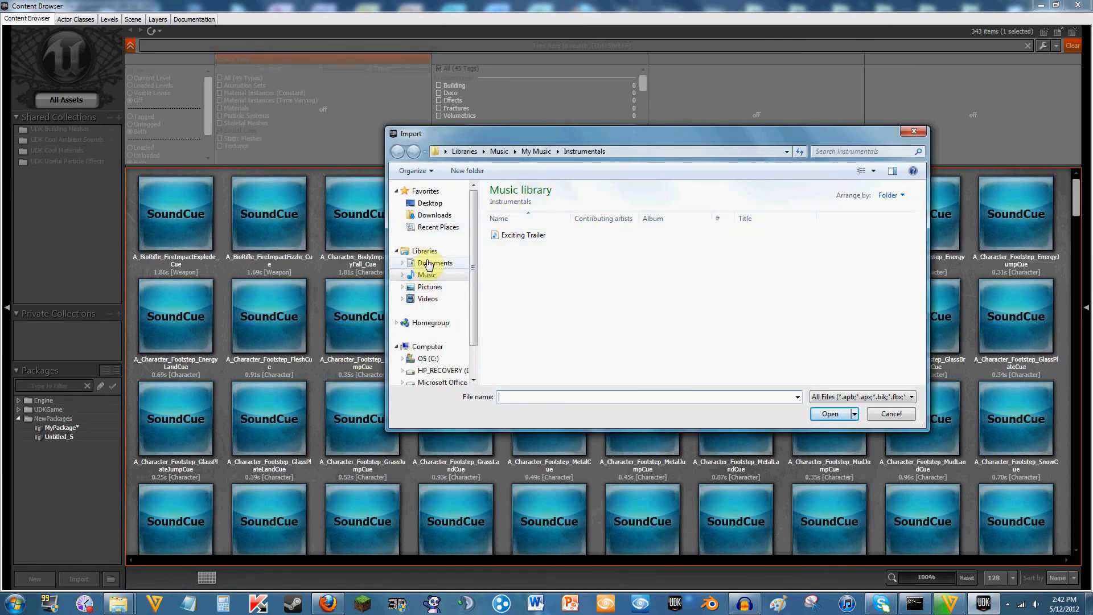
click(429, 287)
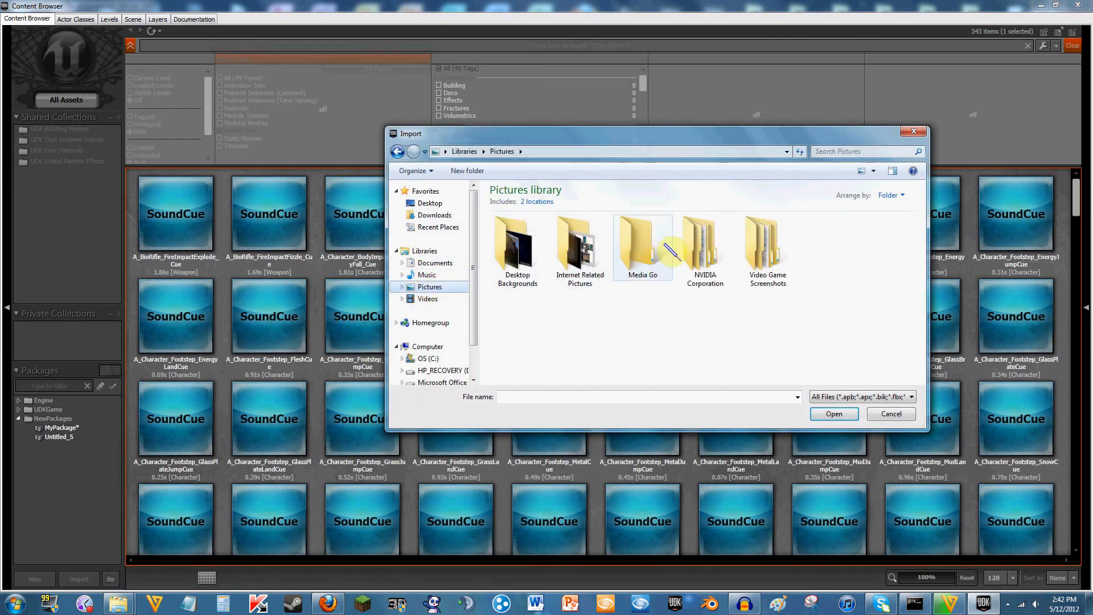
double_click(769, 262)
double_click(516, 250)
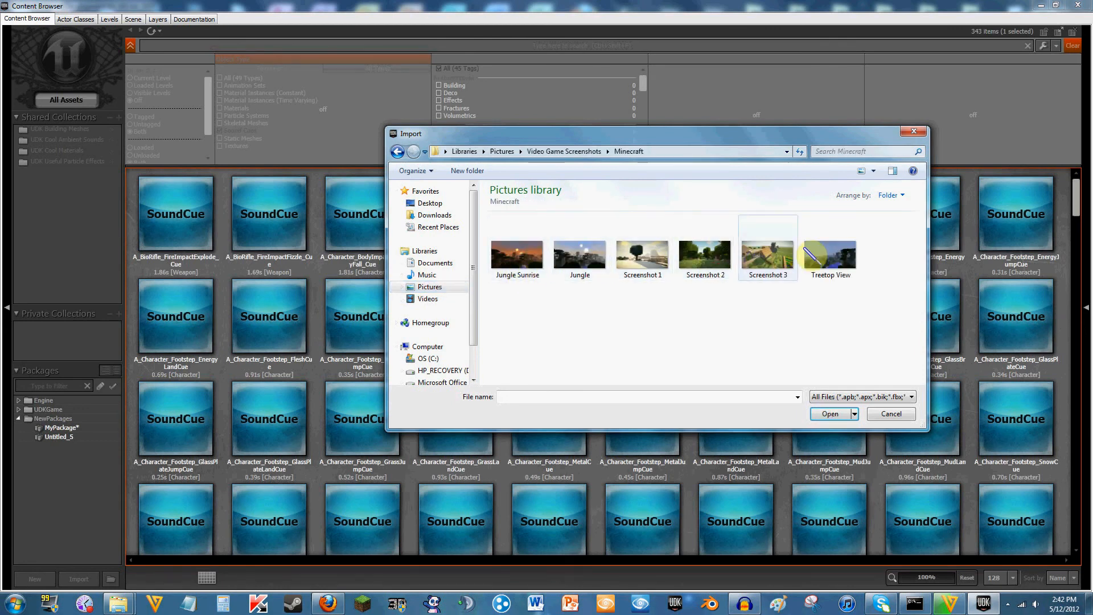
drag(617, 135, 516, 73)
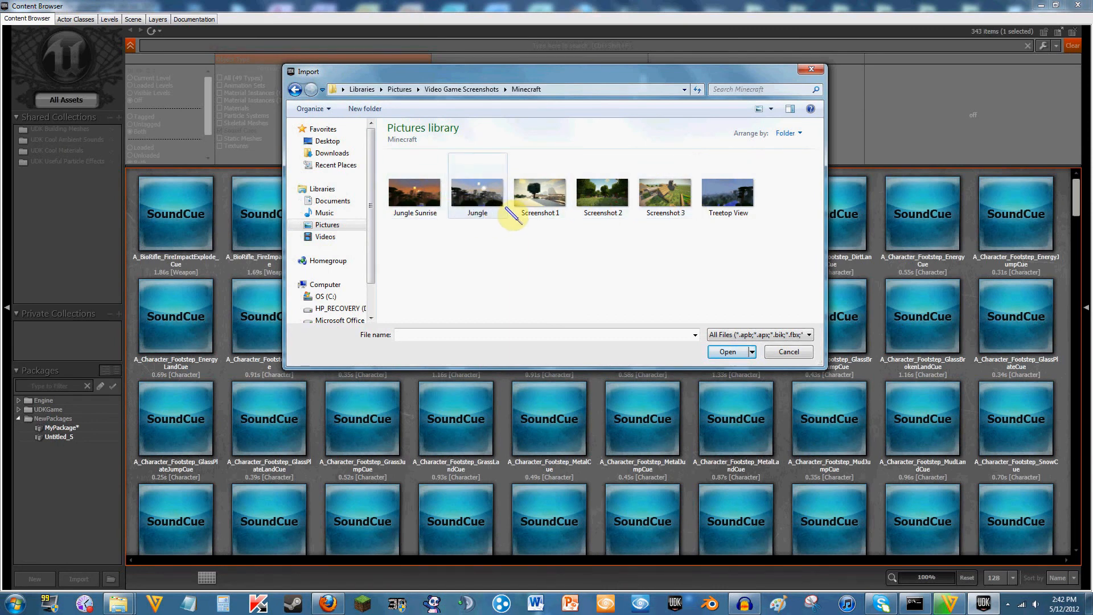
double_click(665, 194)
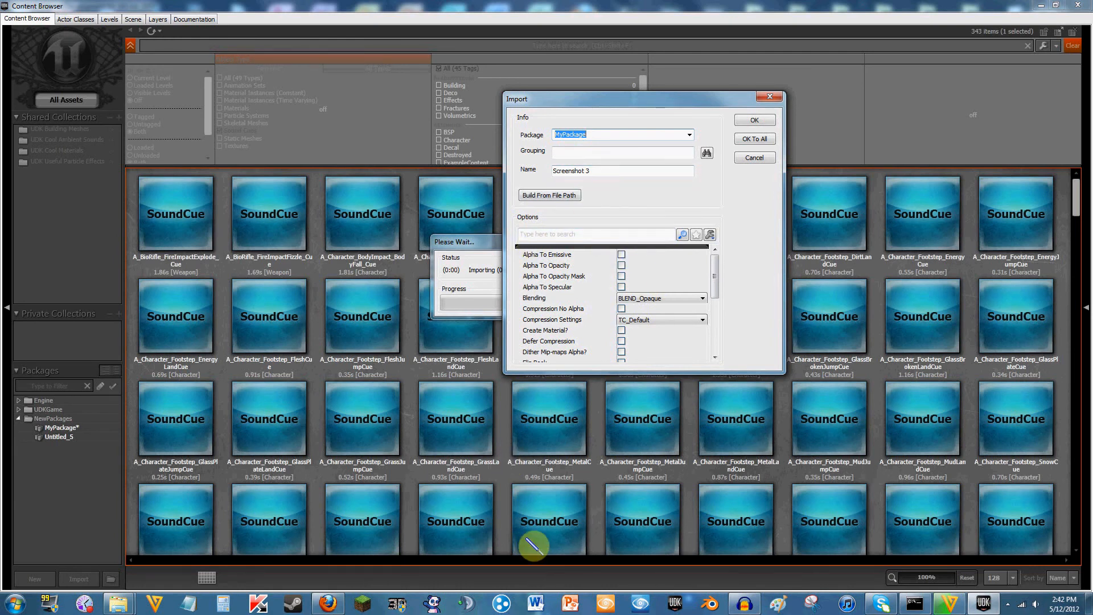
click(770, 97)
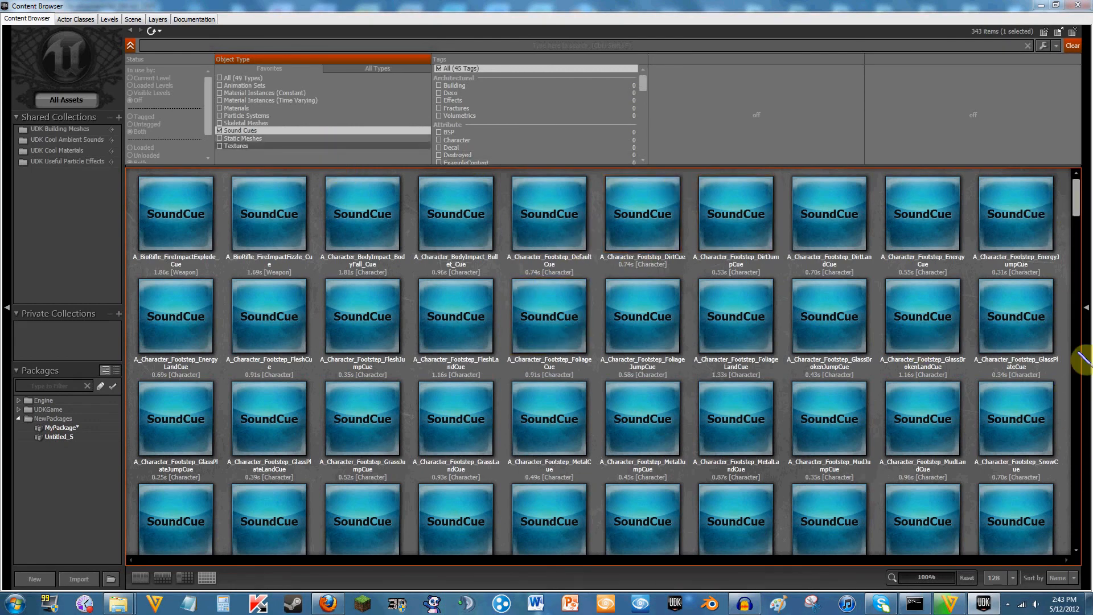
- Remove the Sound Cues object type filter so the browser lists all asset types
drag(1077, 196, 1071, 169)
click(886, 181)
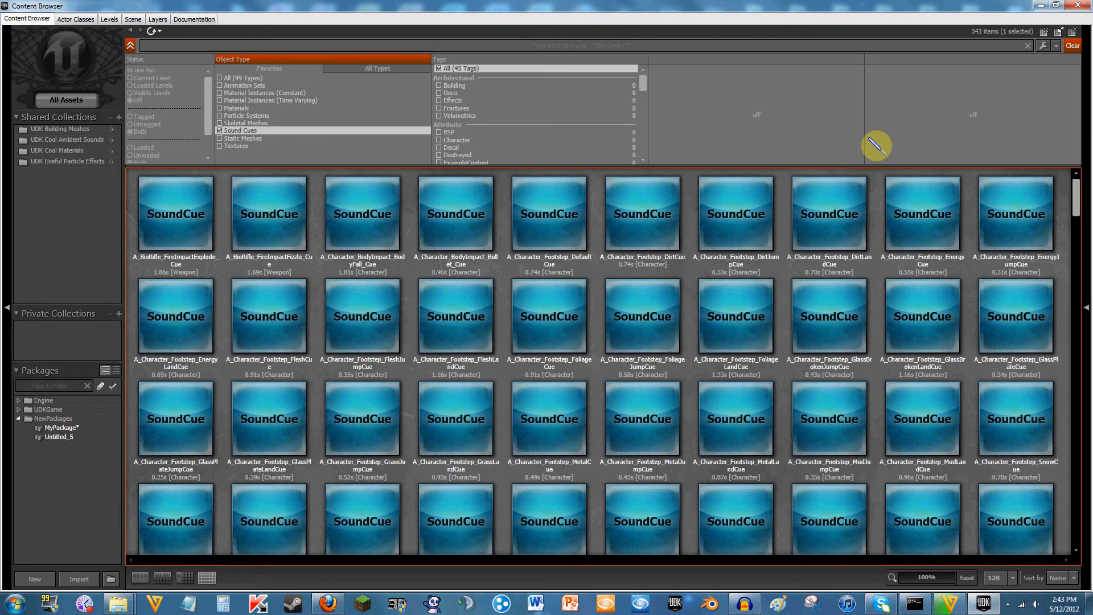
drag(1075, 196, 1088, 545)
drag(1084, 491, 1078, 172)
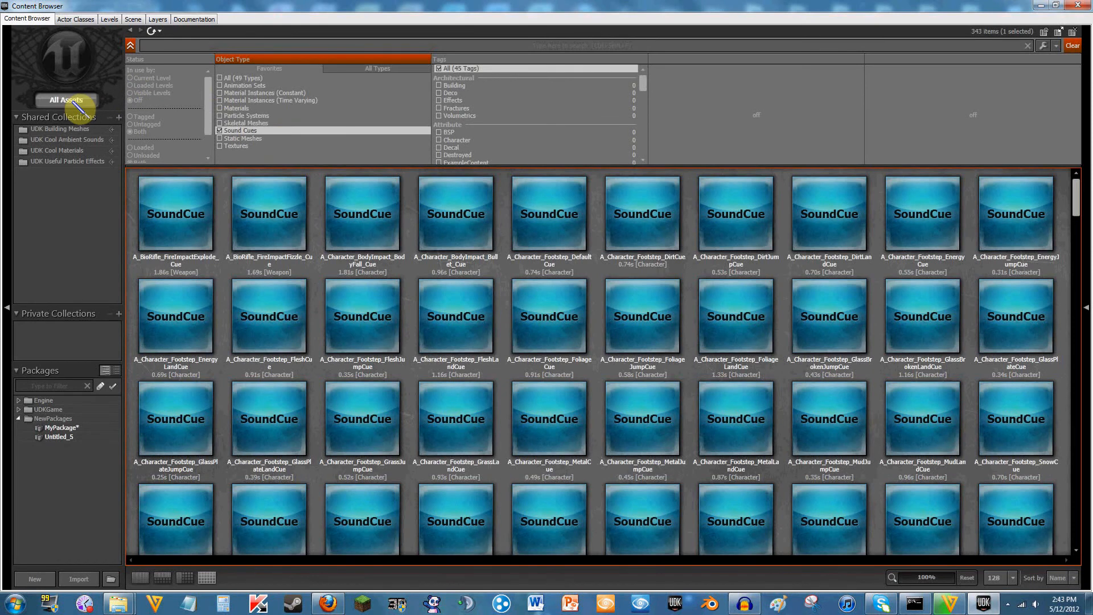
click(226, 131)
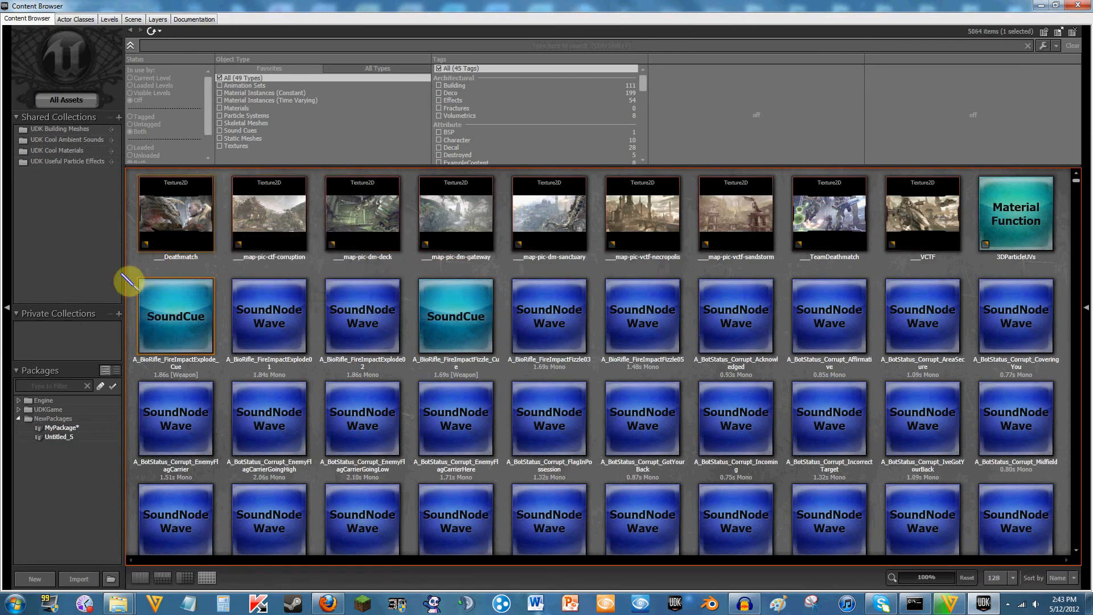
- Start an asset import and view the list of file types that can be imported
click(79, 579)
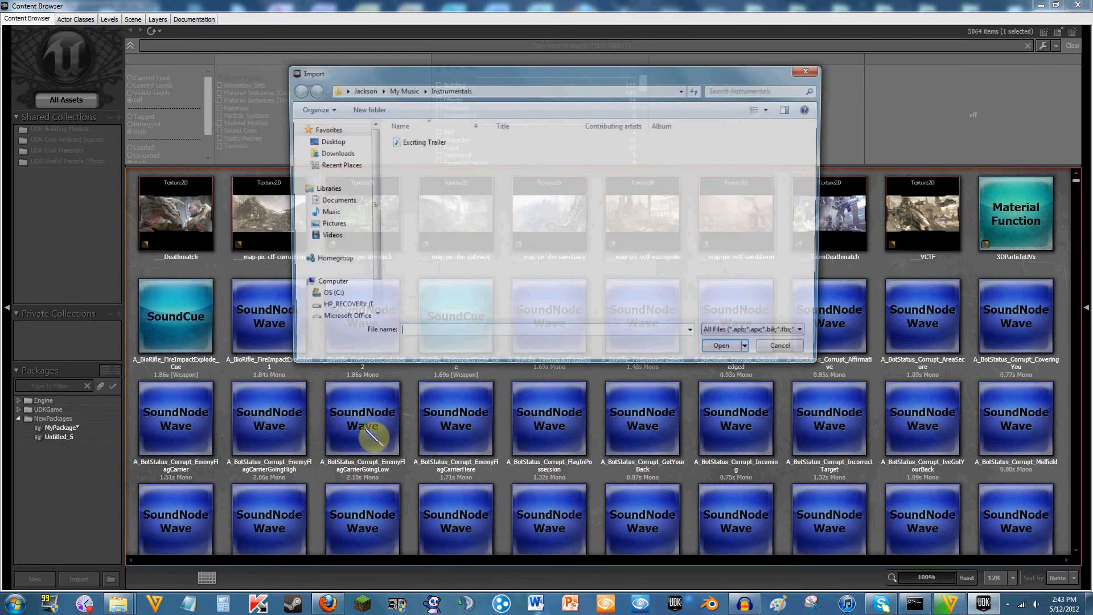
click(791, 334)
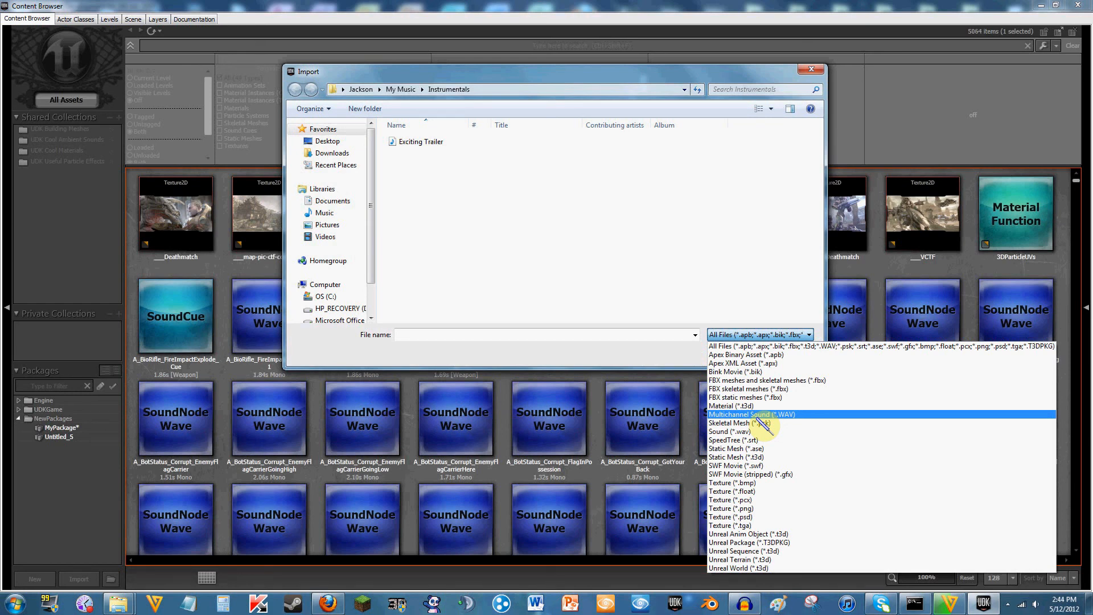
click(318, 288)
- Browse to the Engine Content folder inside UDK-2012-03 on the C: drive
click(324, 286)
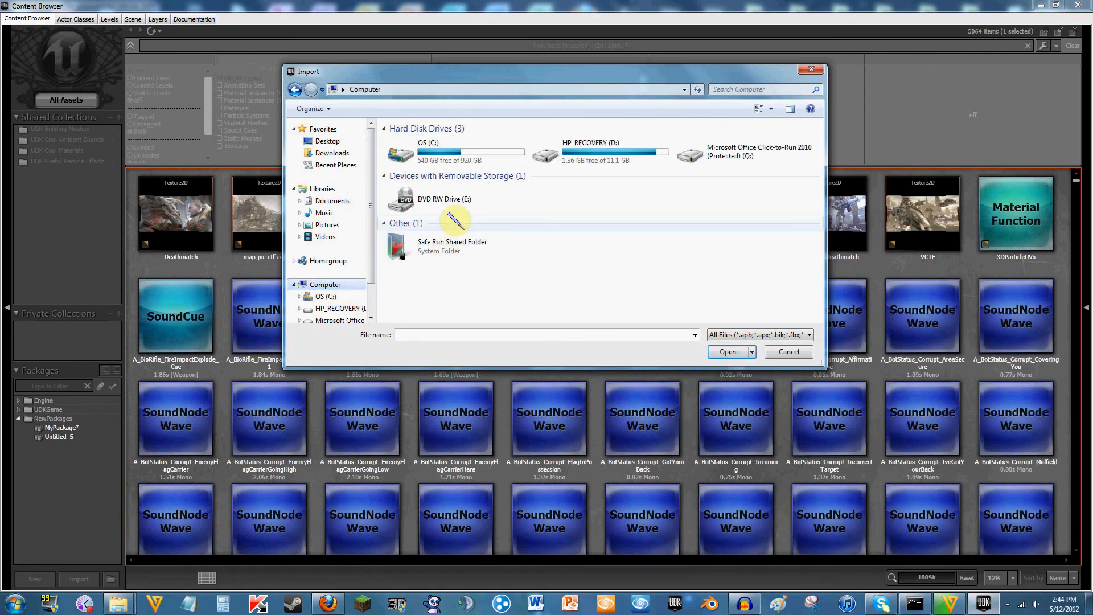
double_click(448, 158)
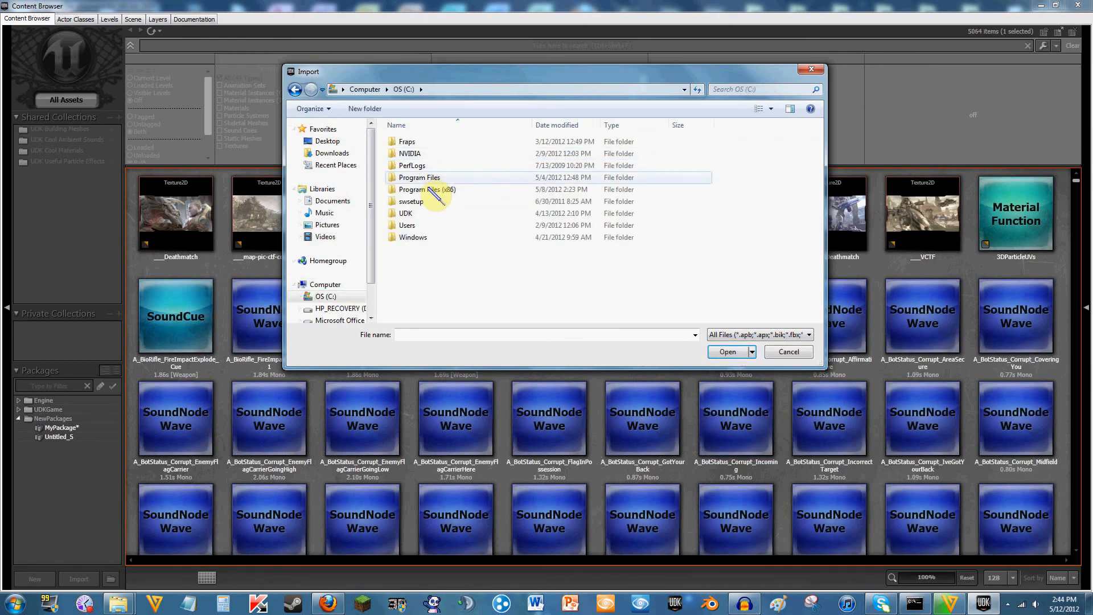
double_click(432, 213)
double_click(431, 151)
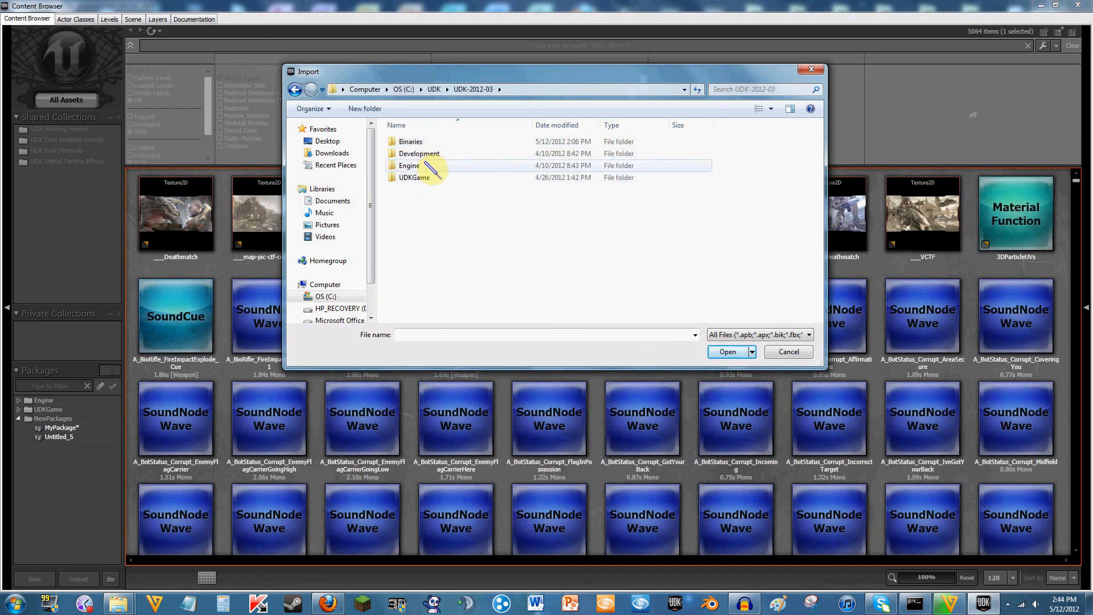
double_click(431, 167)
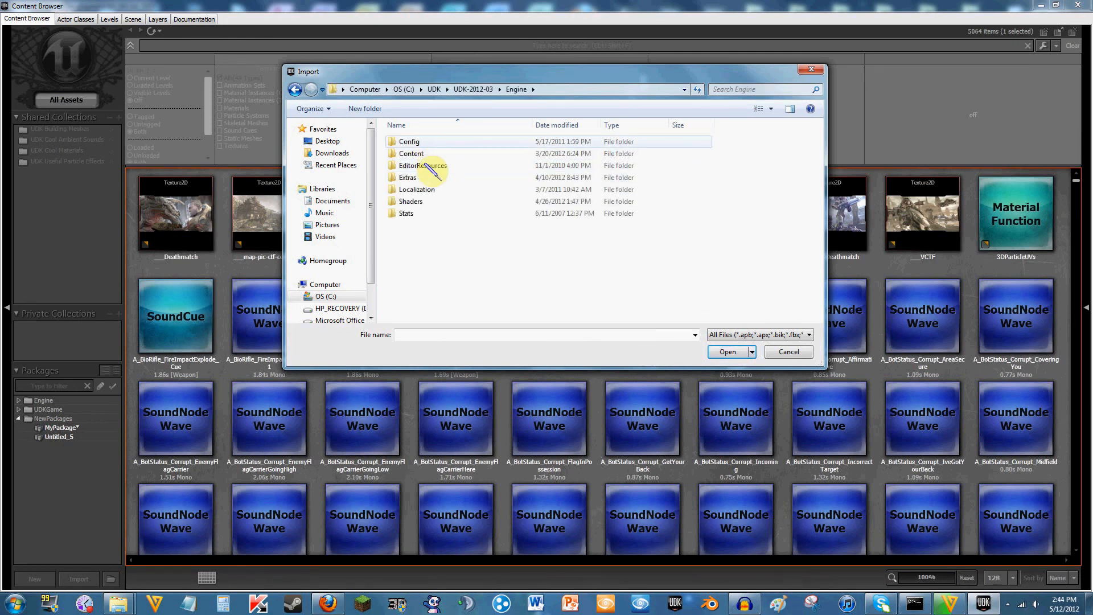
double_click(432, 154)
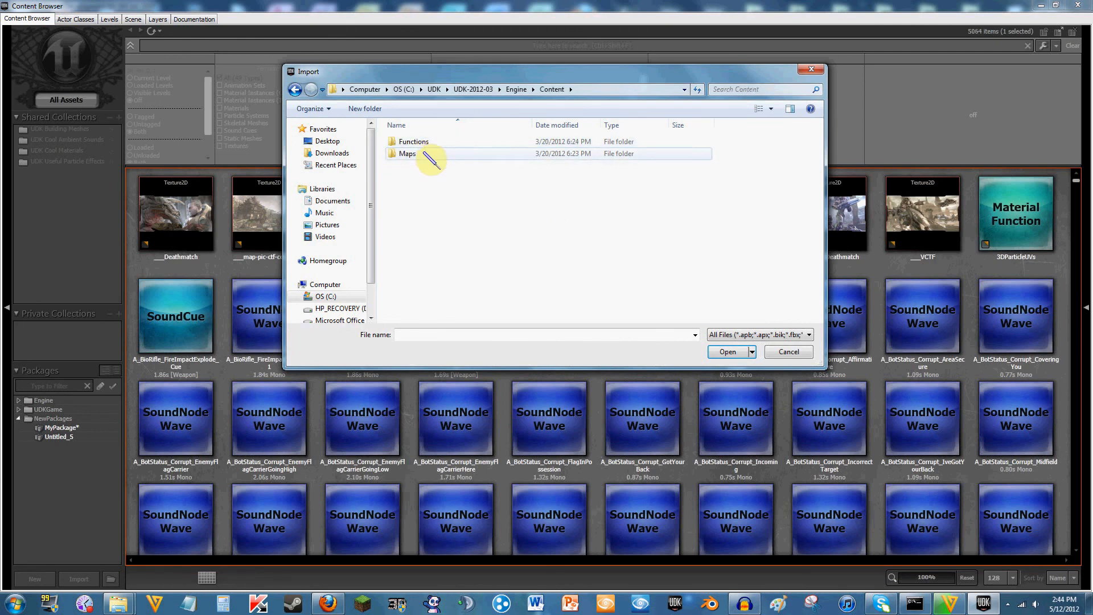
- Check the Engine Maps folder and its Templates subfolder for importable files, returning to the UDK-2012-03 folder
double_click(430, 154)
double_click(423, 143)
click(294, 90)
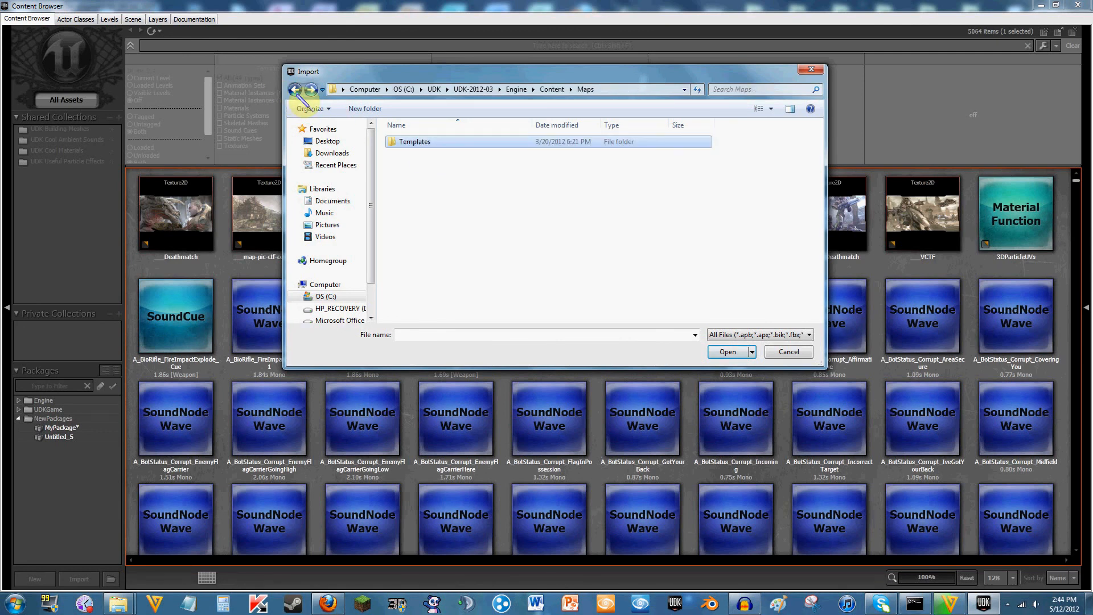
click(294, 90)
click(294, 90)
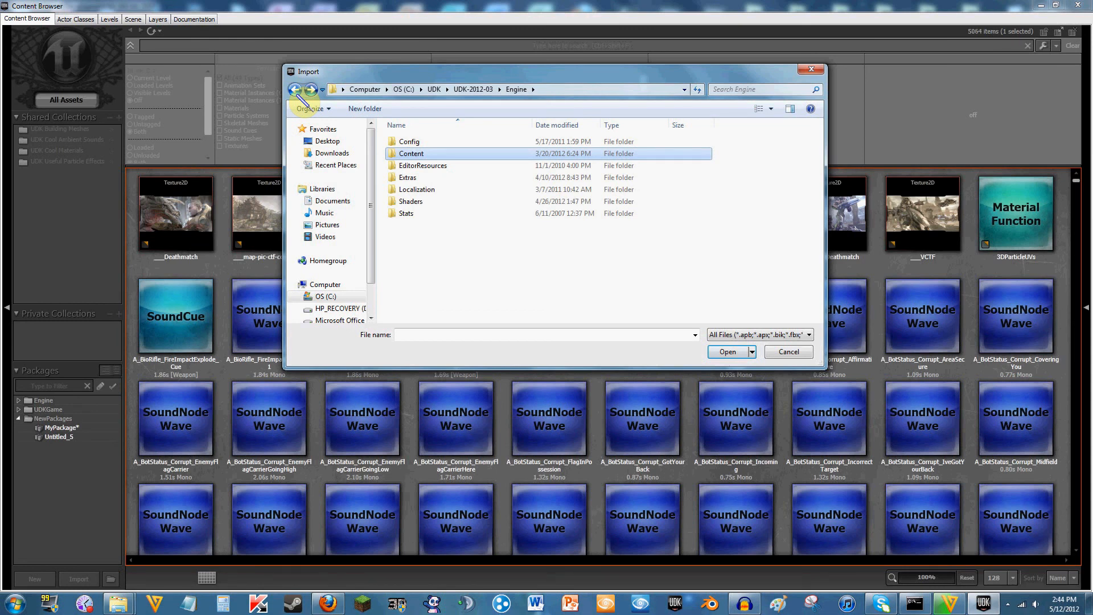
click(295, 89)
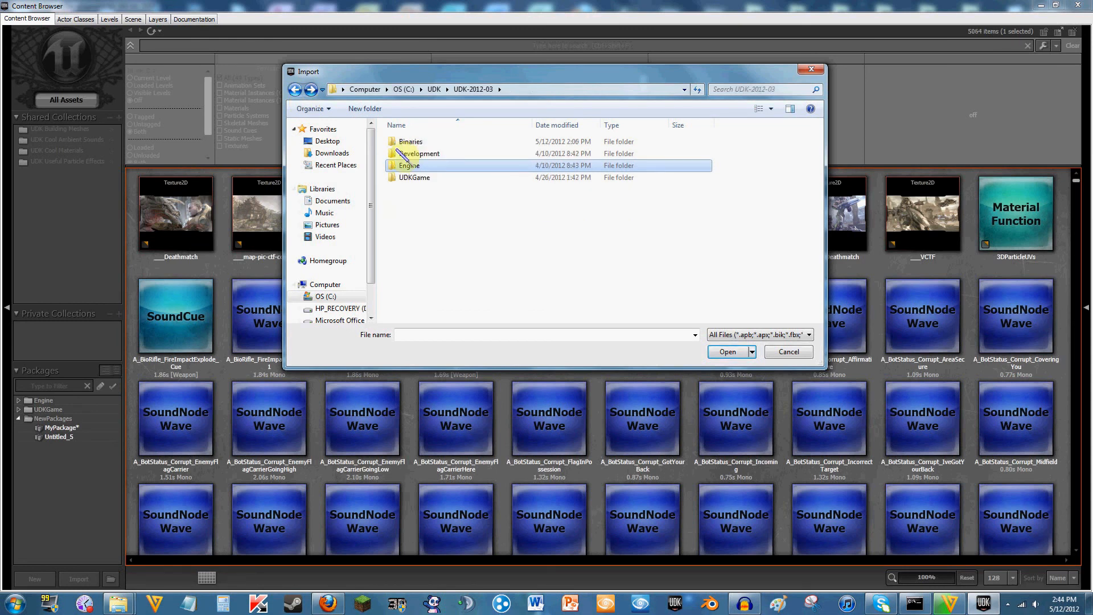
- Look through the Maps and Mobile folders of UDKGame's Content folder for importable files, including Mobile's Effects subfolder
double_click(427, 179)
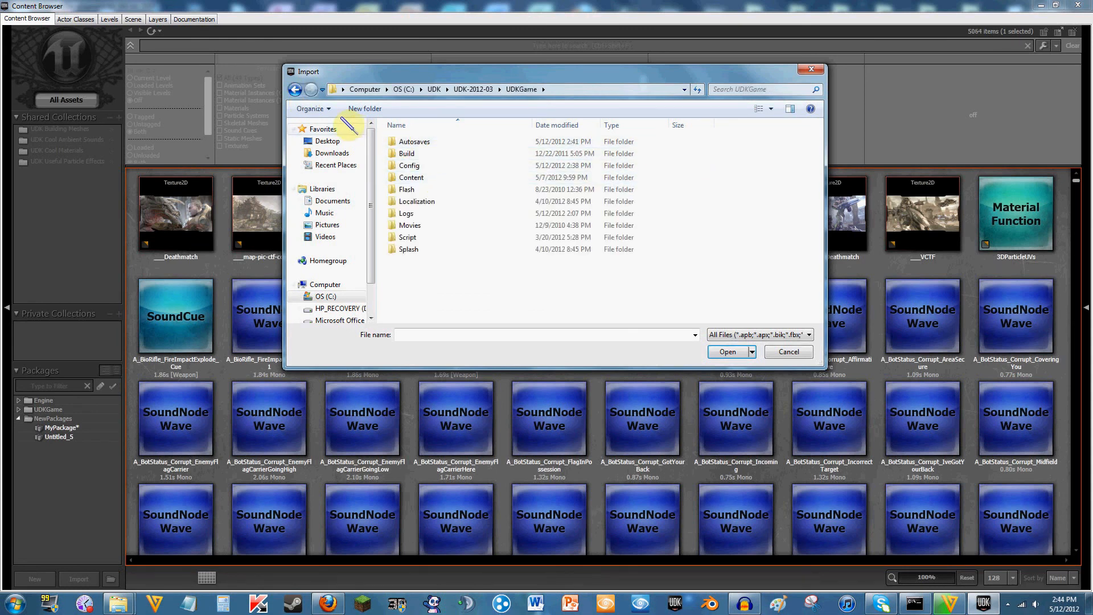
double_click(412, 177)
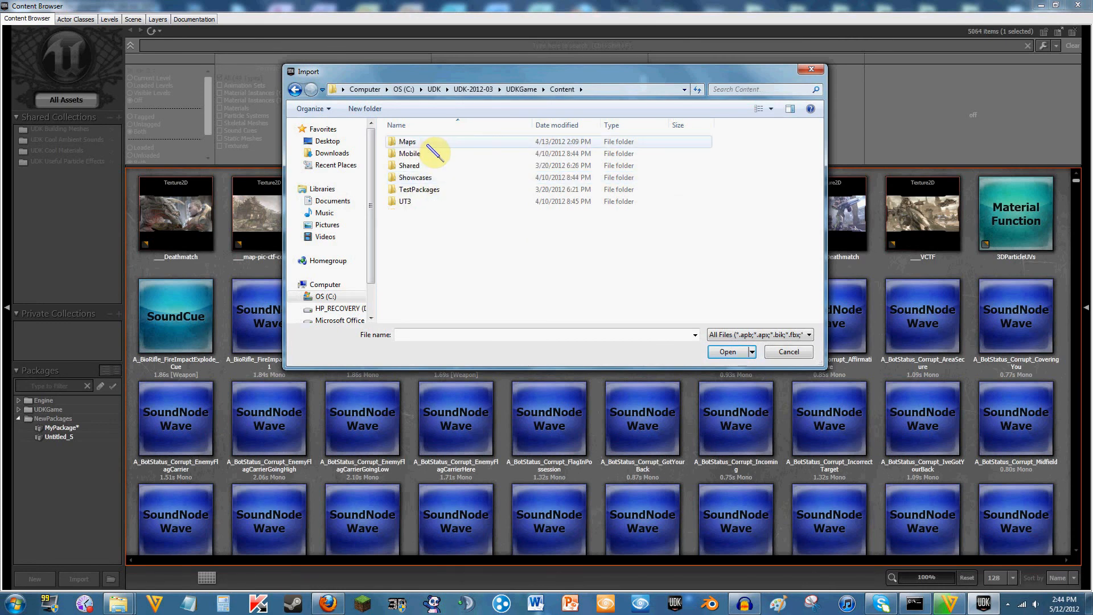
double_click(426, 142)
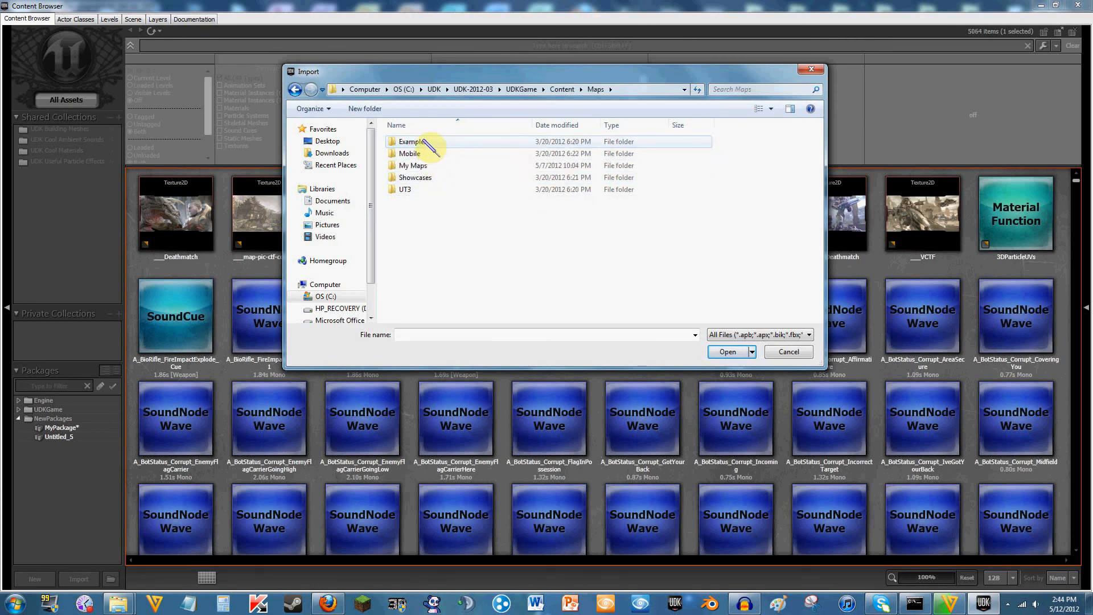
click(295, 89)
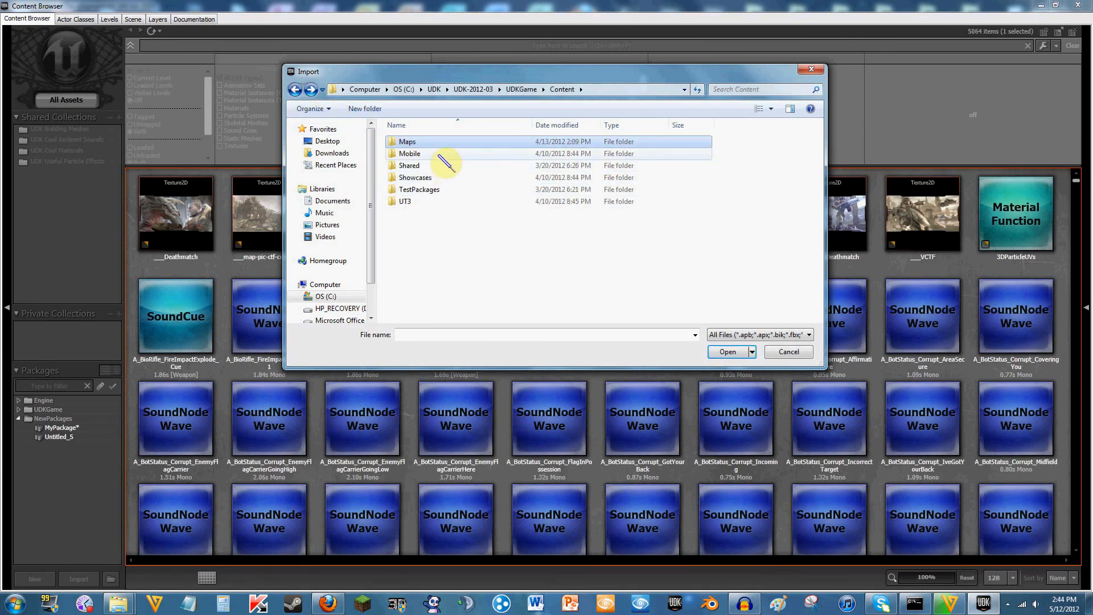
double_click(444, 154)
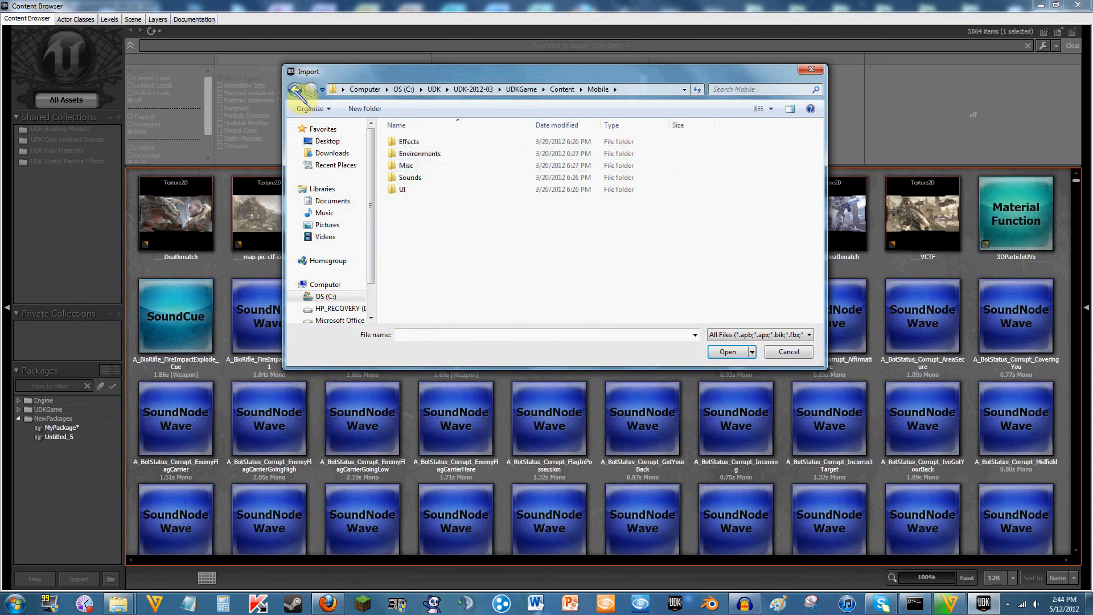
double_click(407, 142)
click(295, 90)
click(295, 90)
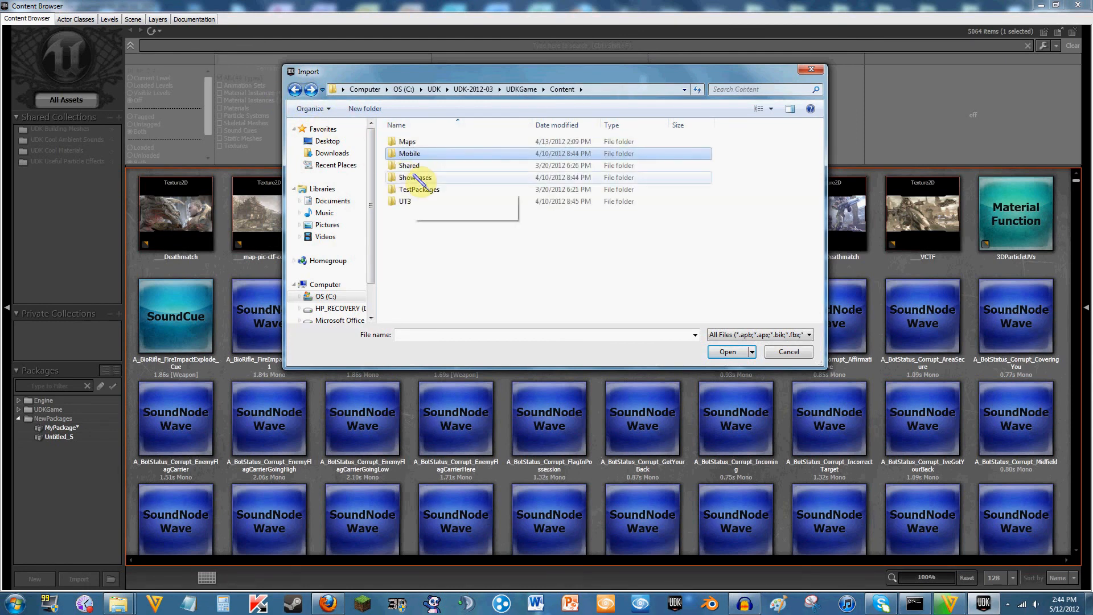
- Check the Showcases folder's Foliage subfolder for importable files and review the list of supported import file types
double_click(414, 177)
double_click(419, 142)
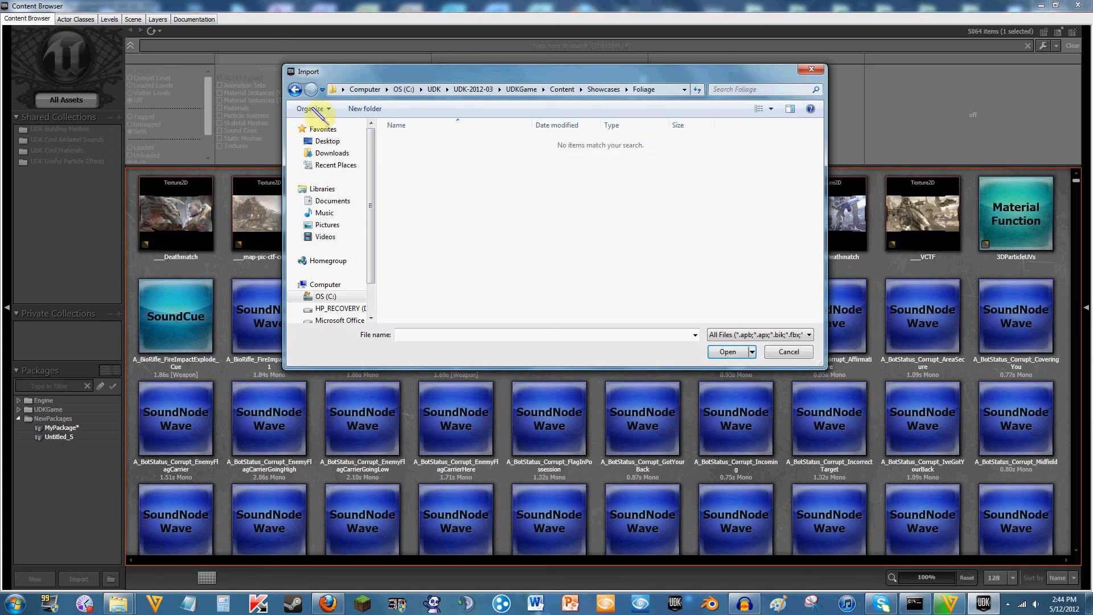
click(295, 89)
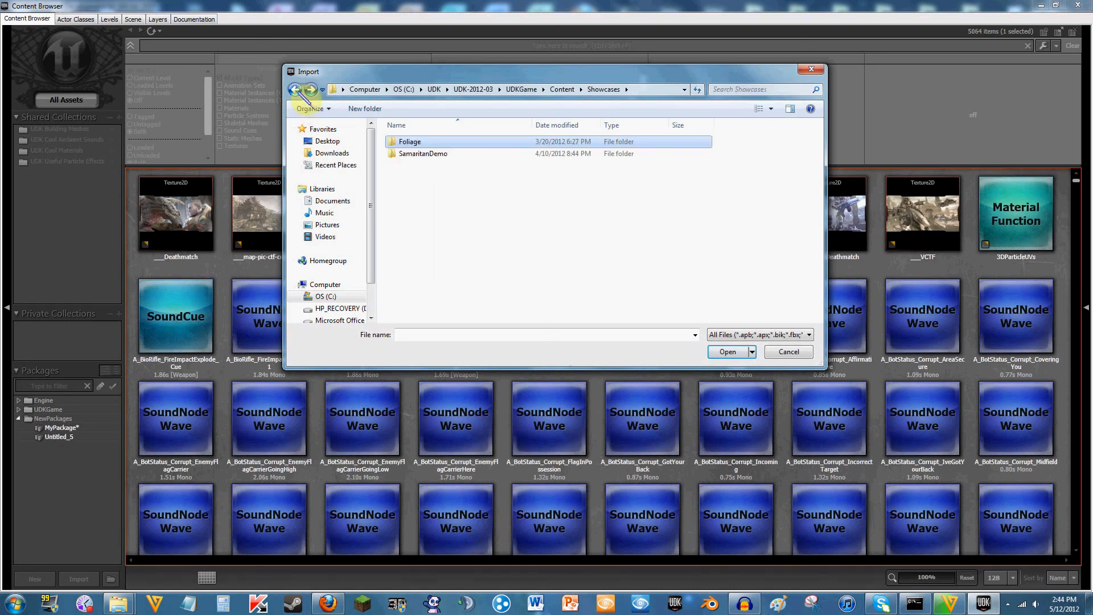
click(751, 335)
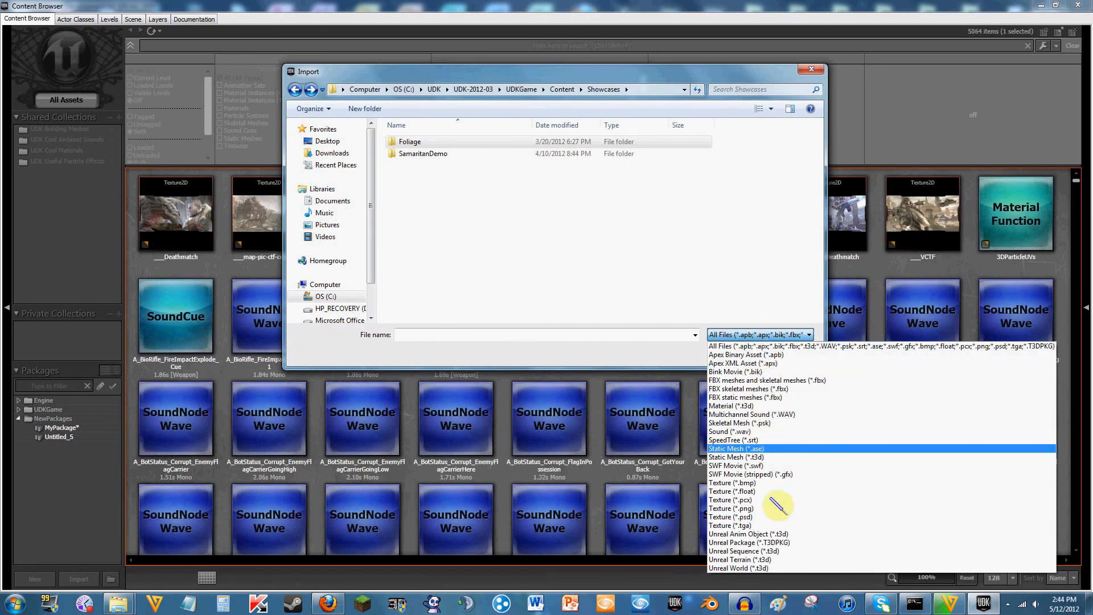
click(743, 335)
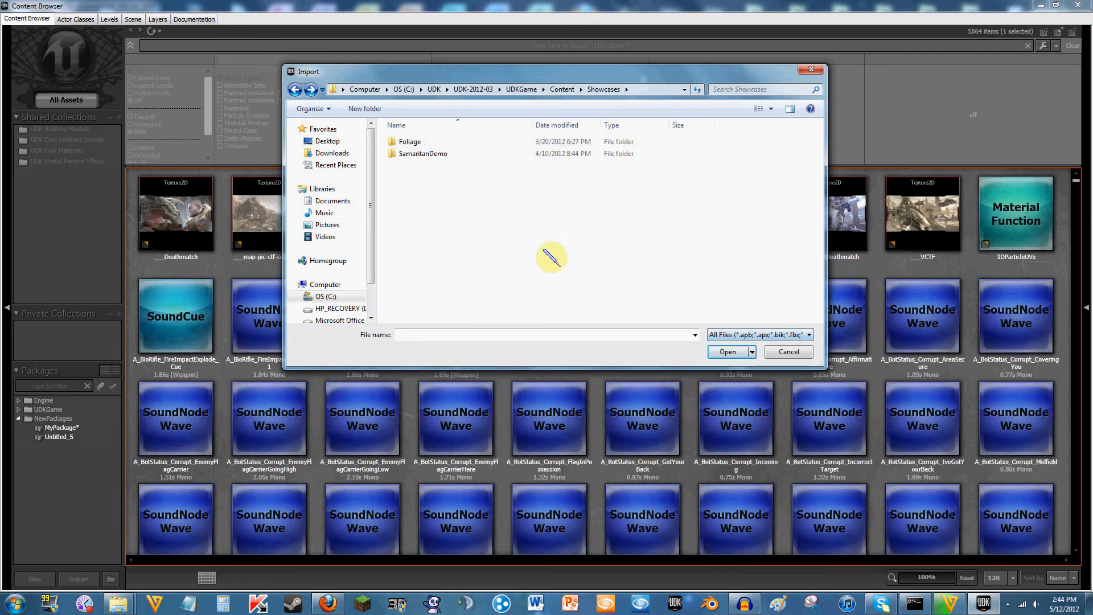
click(295, 89)
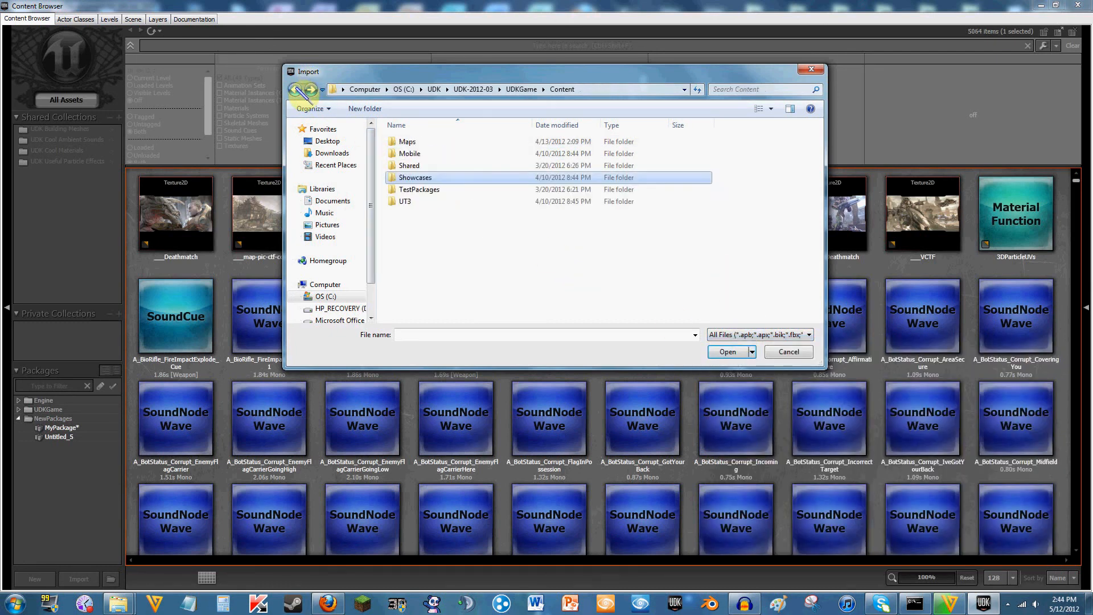
- Inspect the UT3 folder's Characters and CTF_Flags subfolders for importable files, cancelling the import and leaving the Content Browser when done
double_click(409, 202)
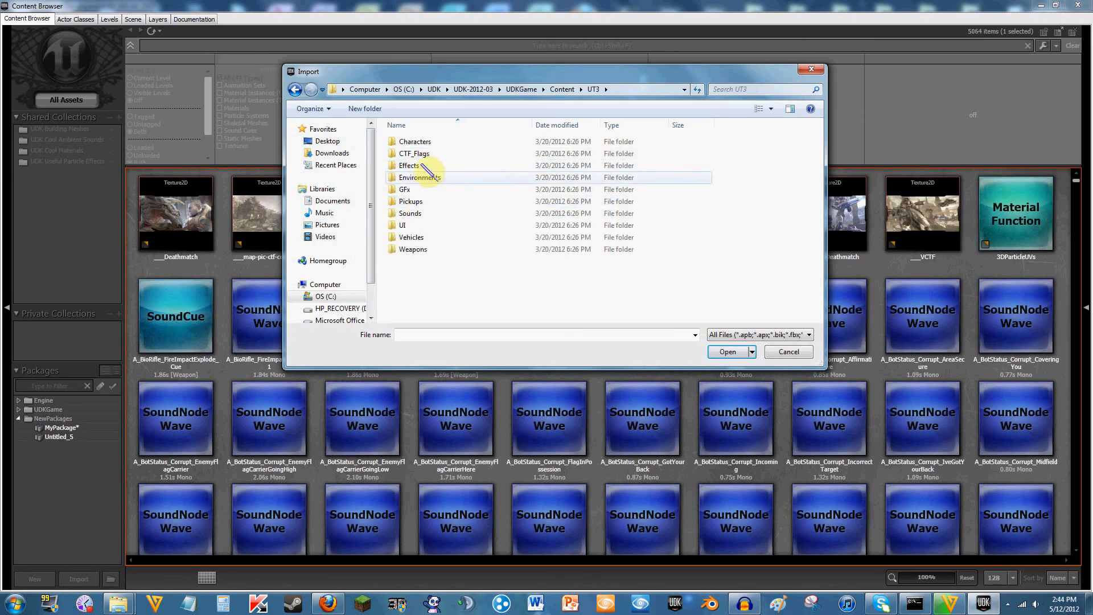
double_click(418, 141)
click(294, 88)
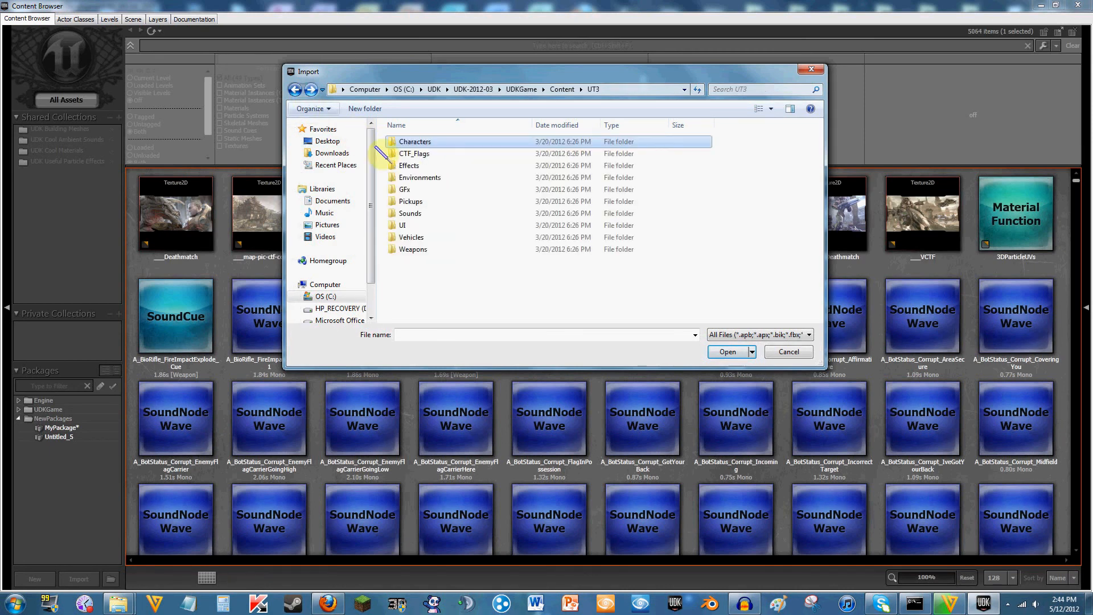
double_click(411, 156)
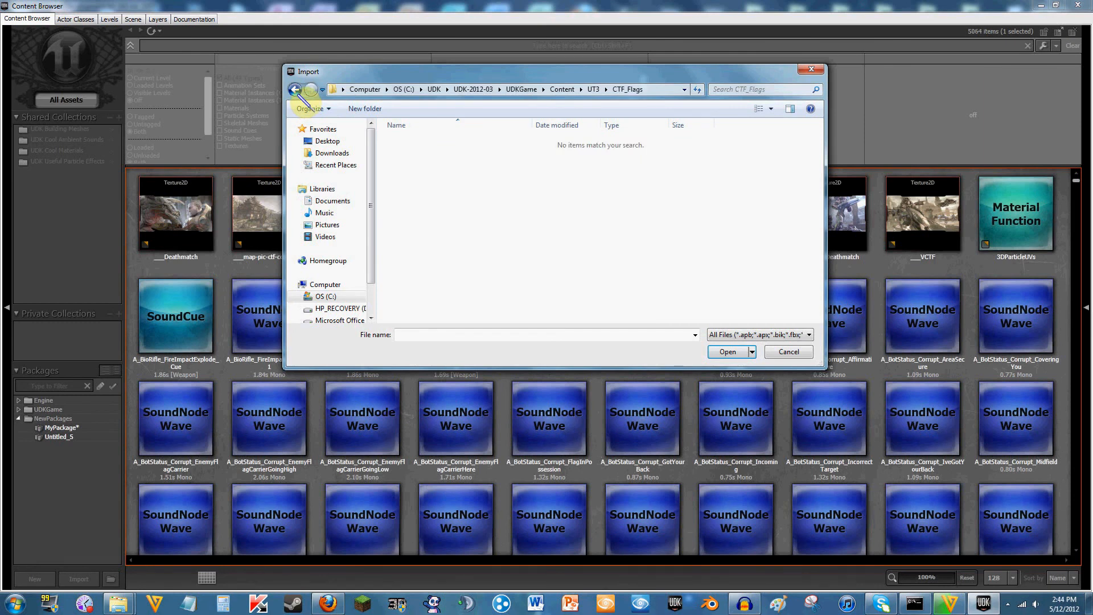
click(295, 90)
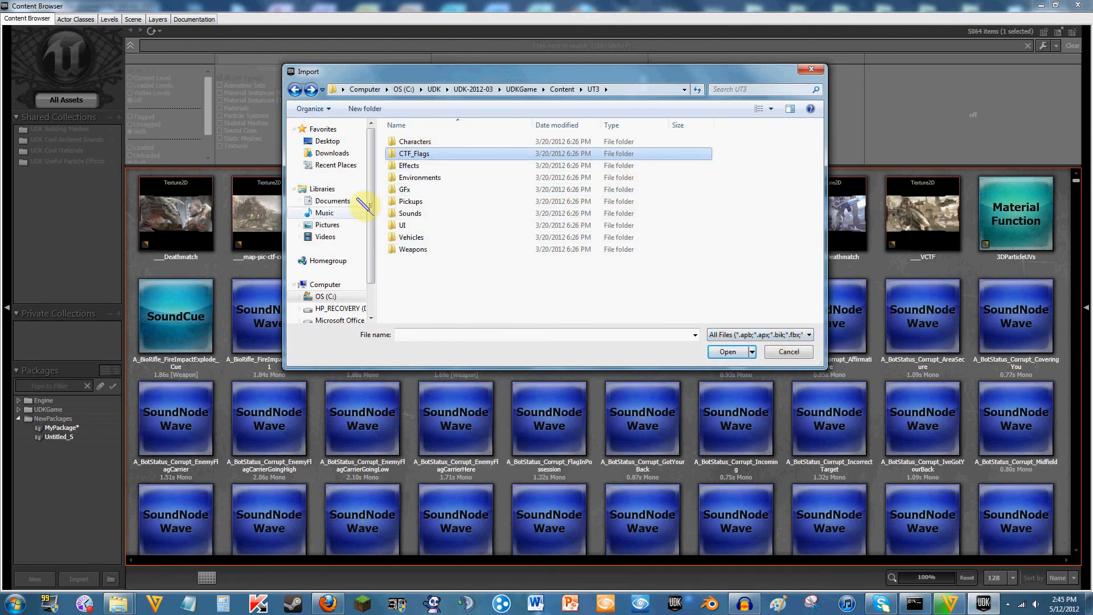
click(295, 90)
click(295, 89)
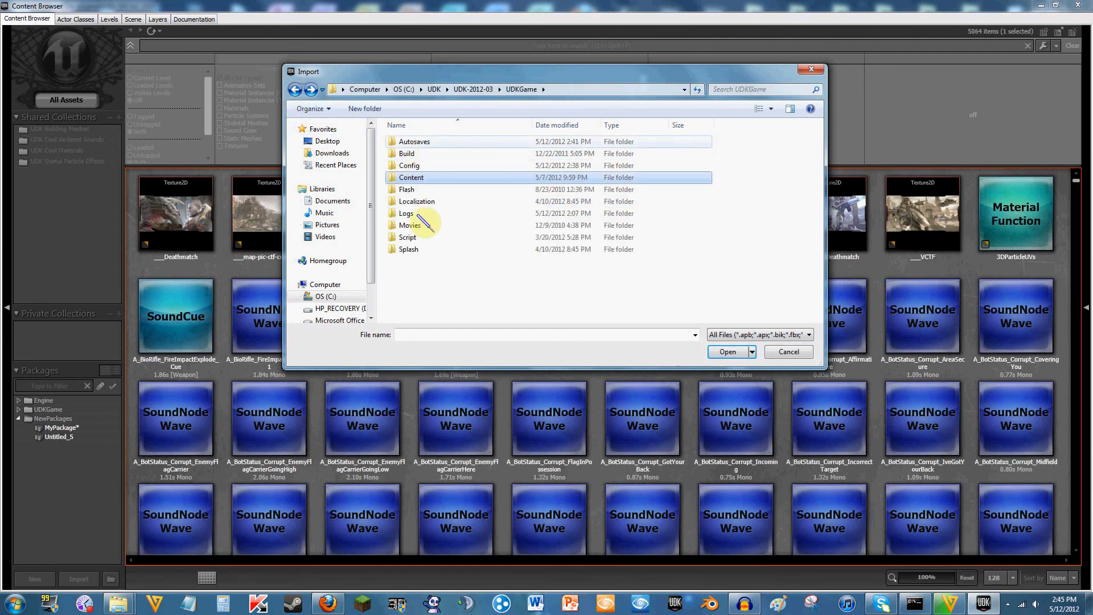
click(809, 70)
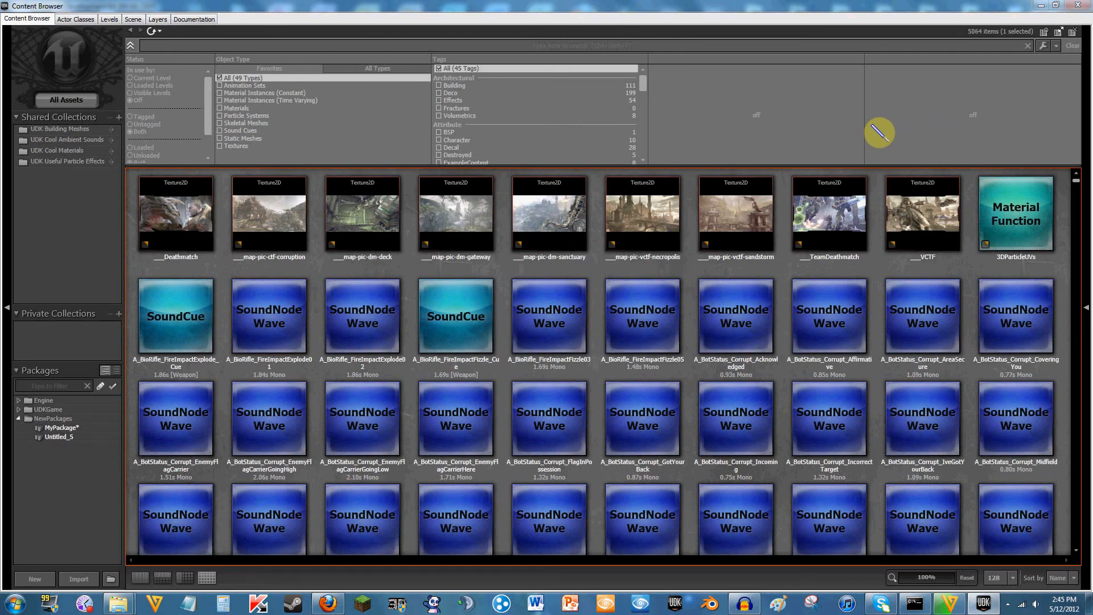
key(alt+Tab)
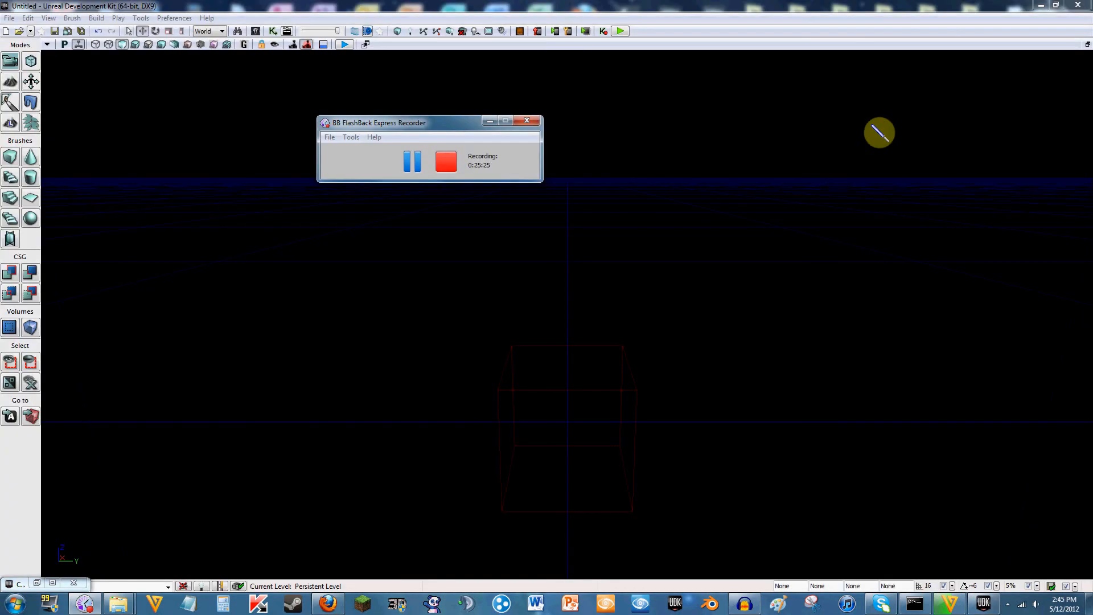